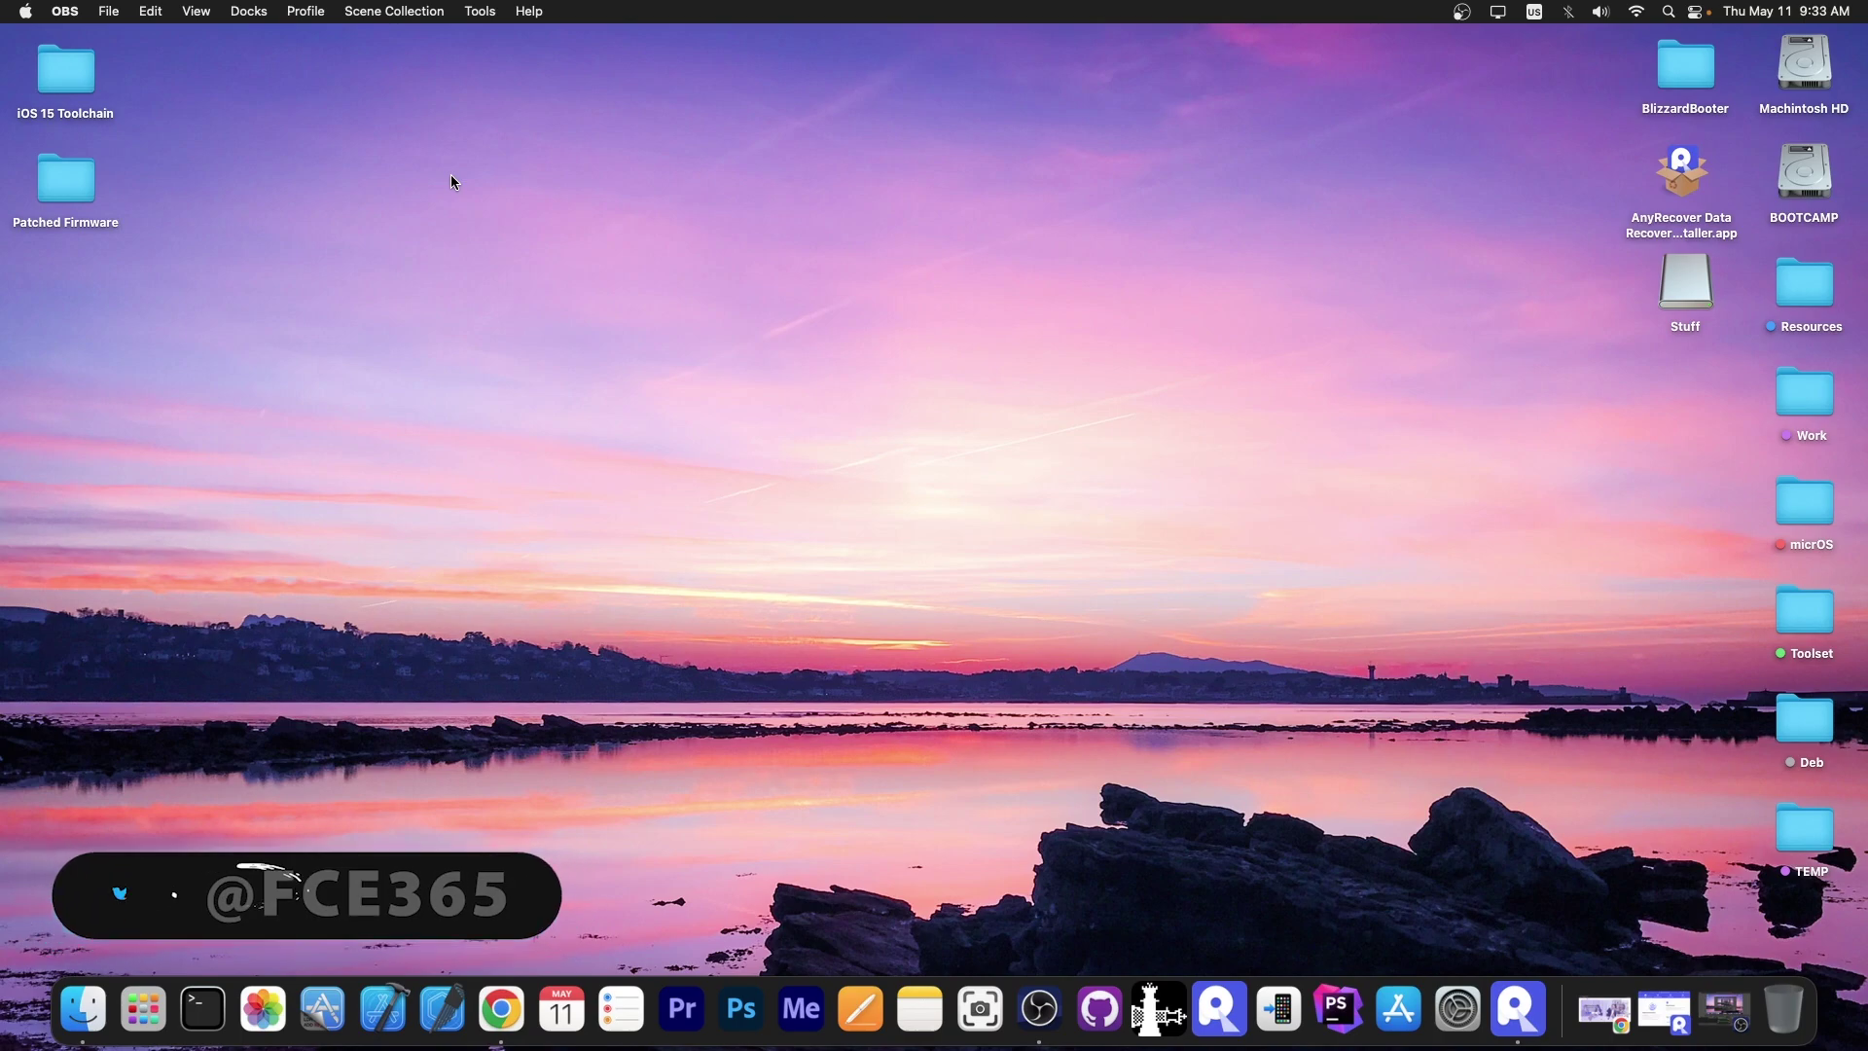
- Launch AnyRecover Data Recovery from its Dock icon
click(1518, 1009)
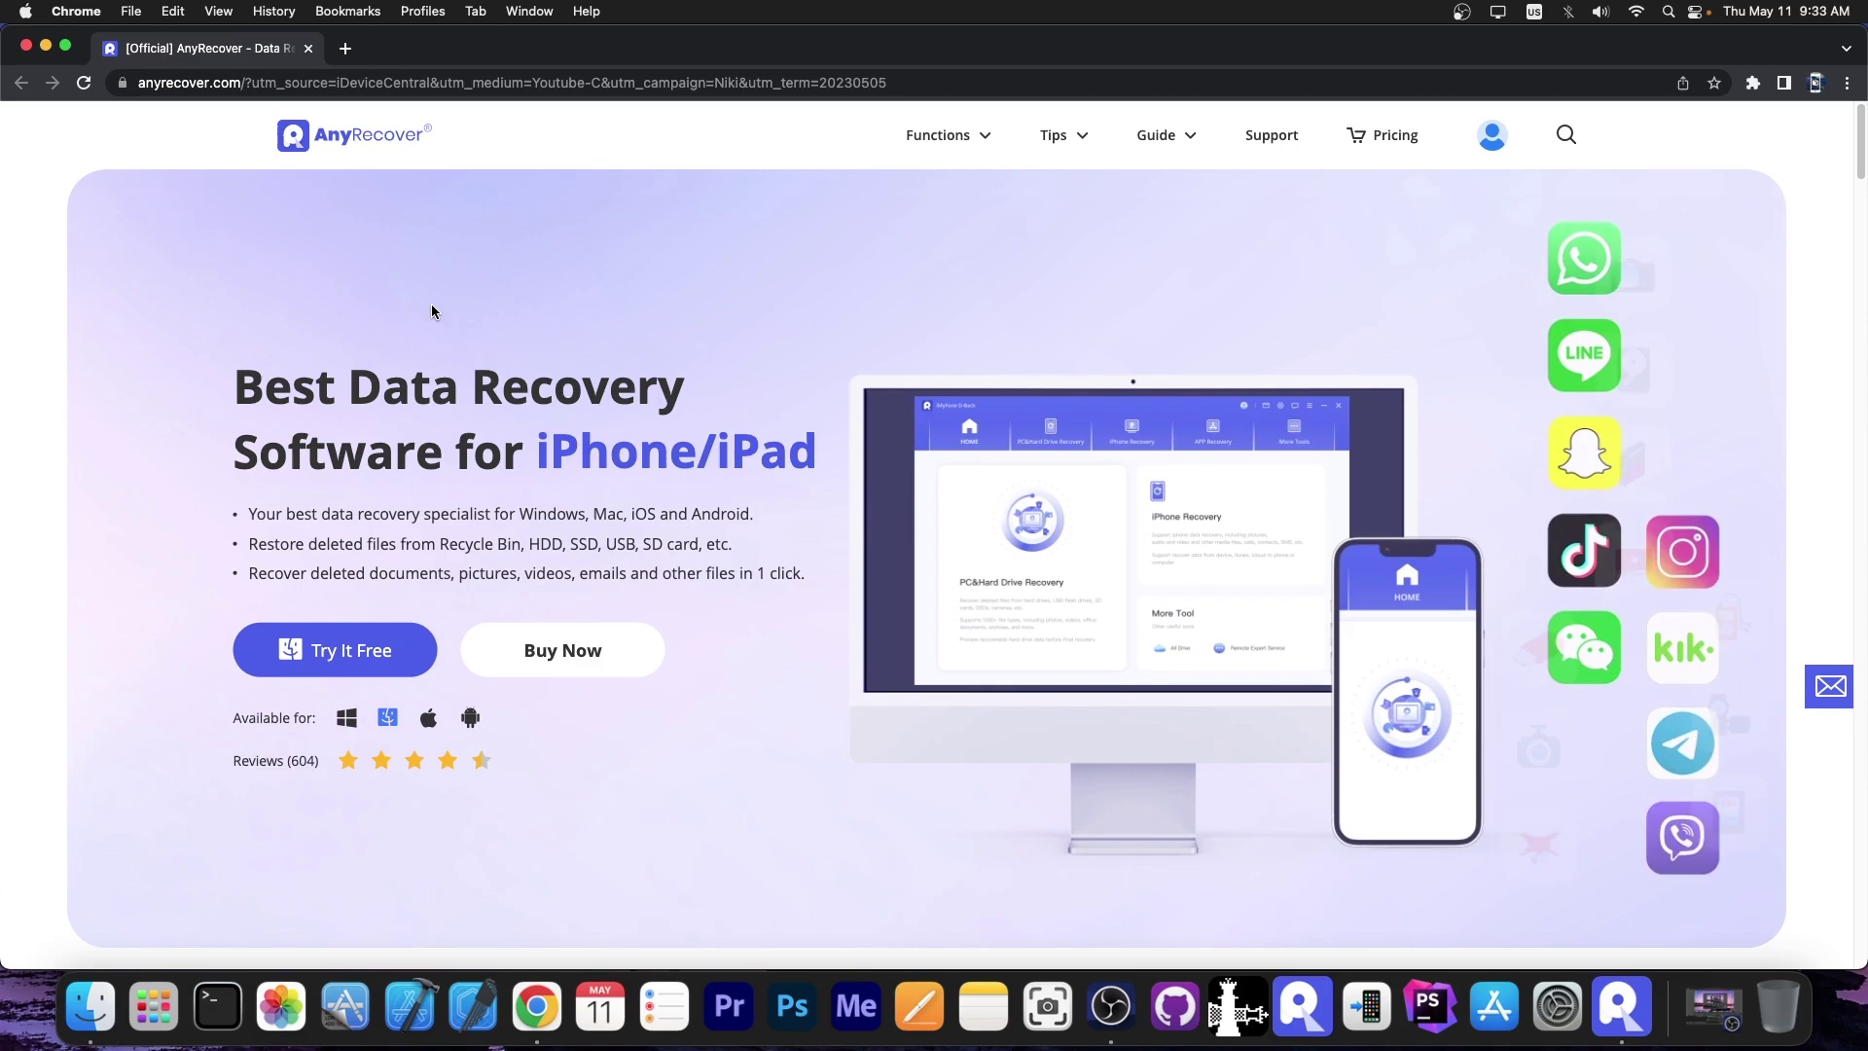
- Scroll the AnyRecover homepage and switch the download banner to the Mac version
scroll(458, 291, down, 10)
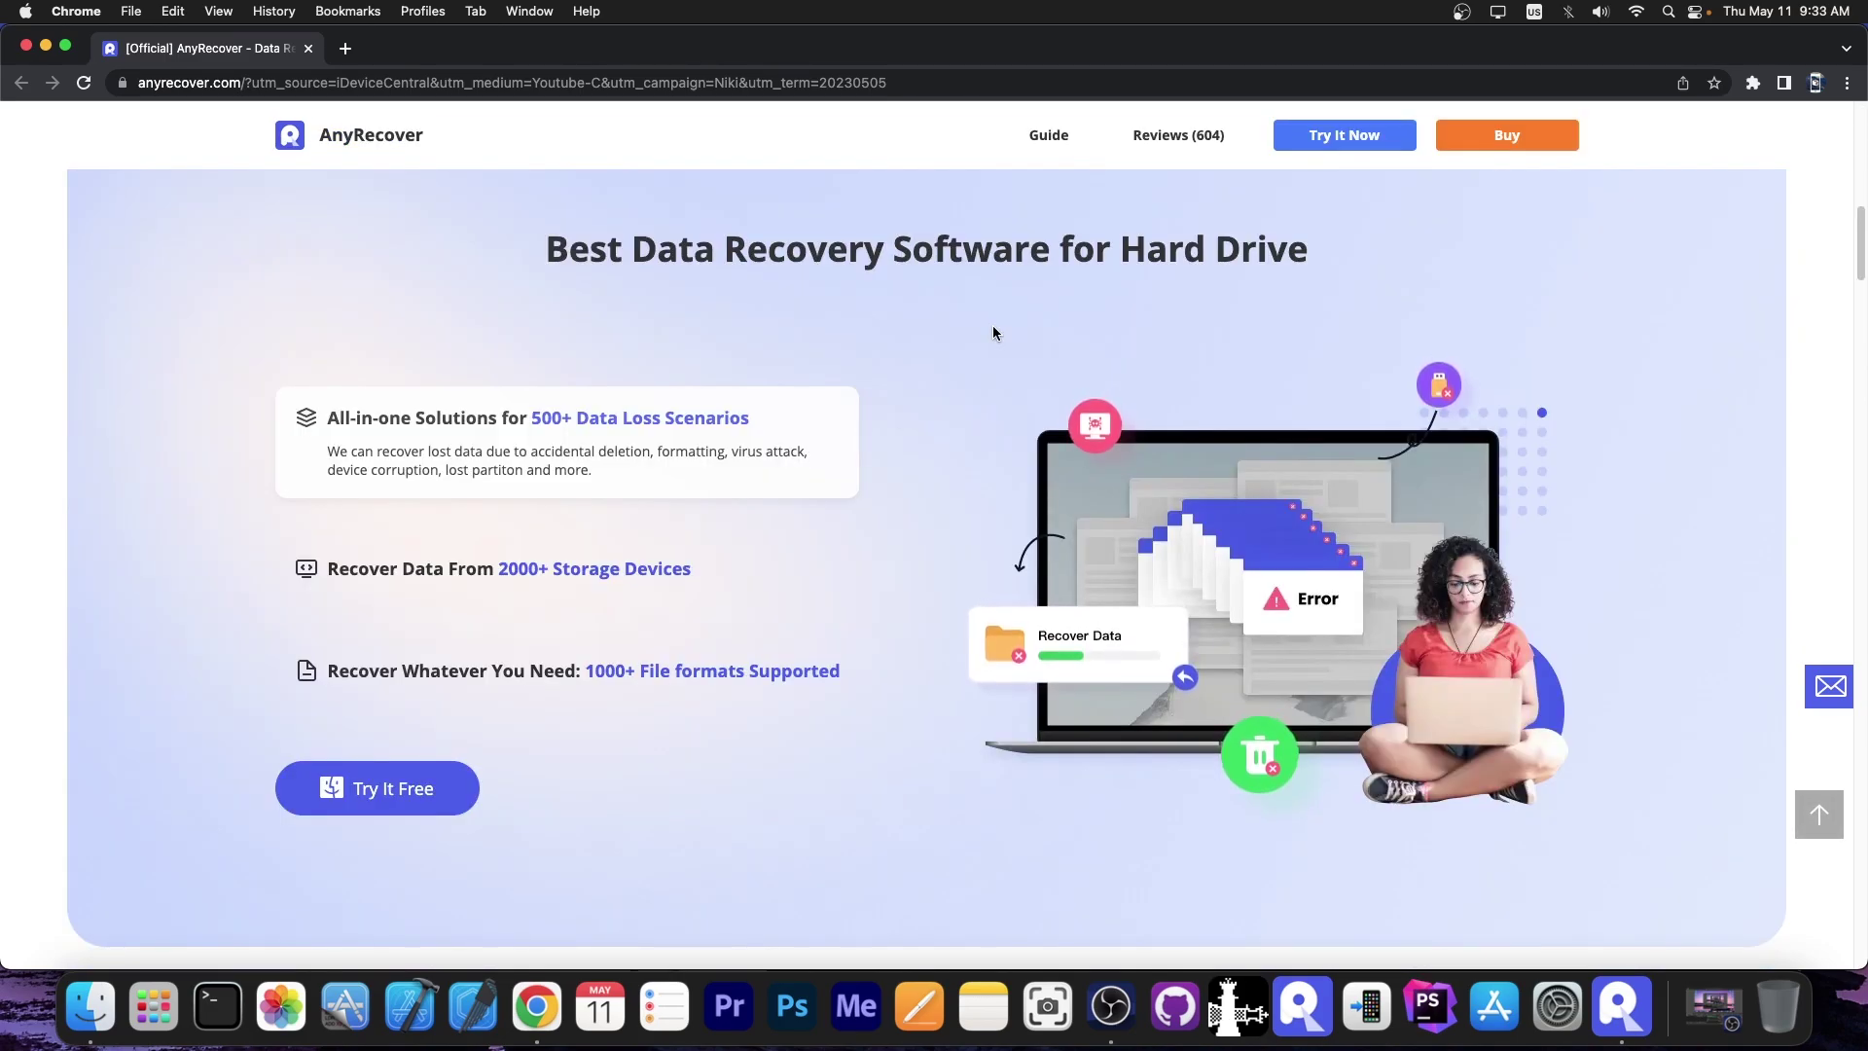
scroll(493, 587, up, 10)
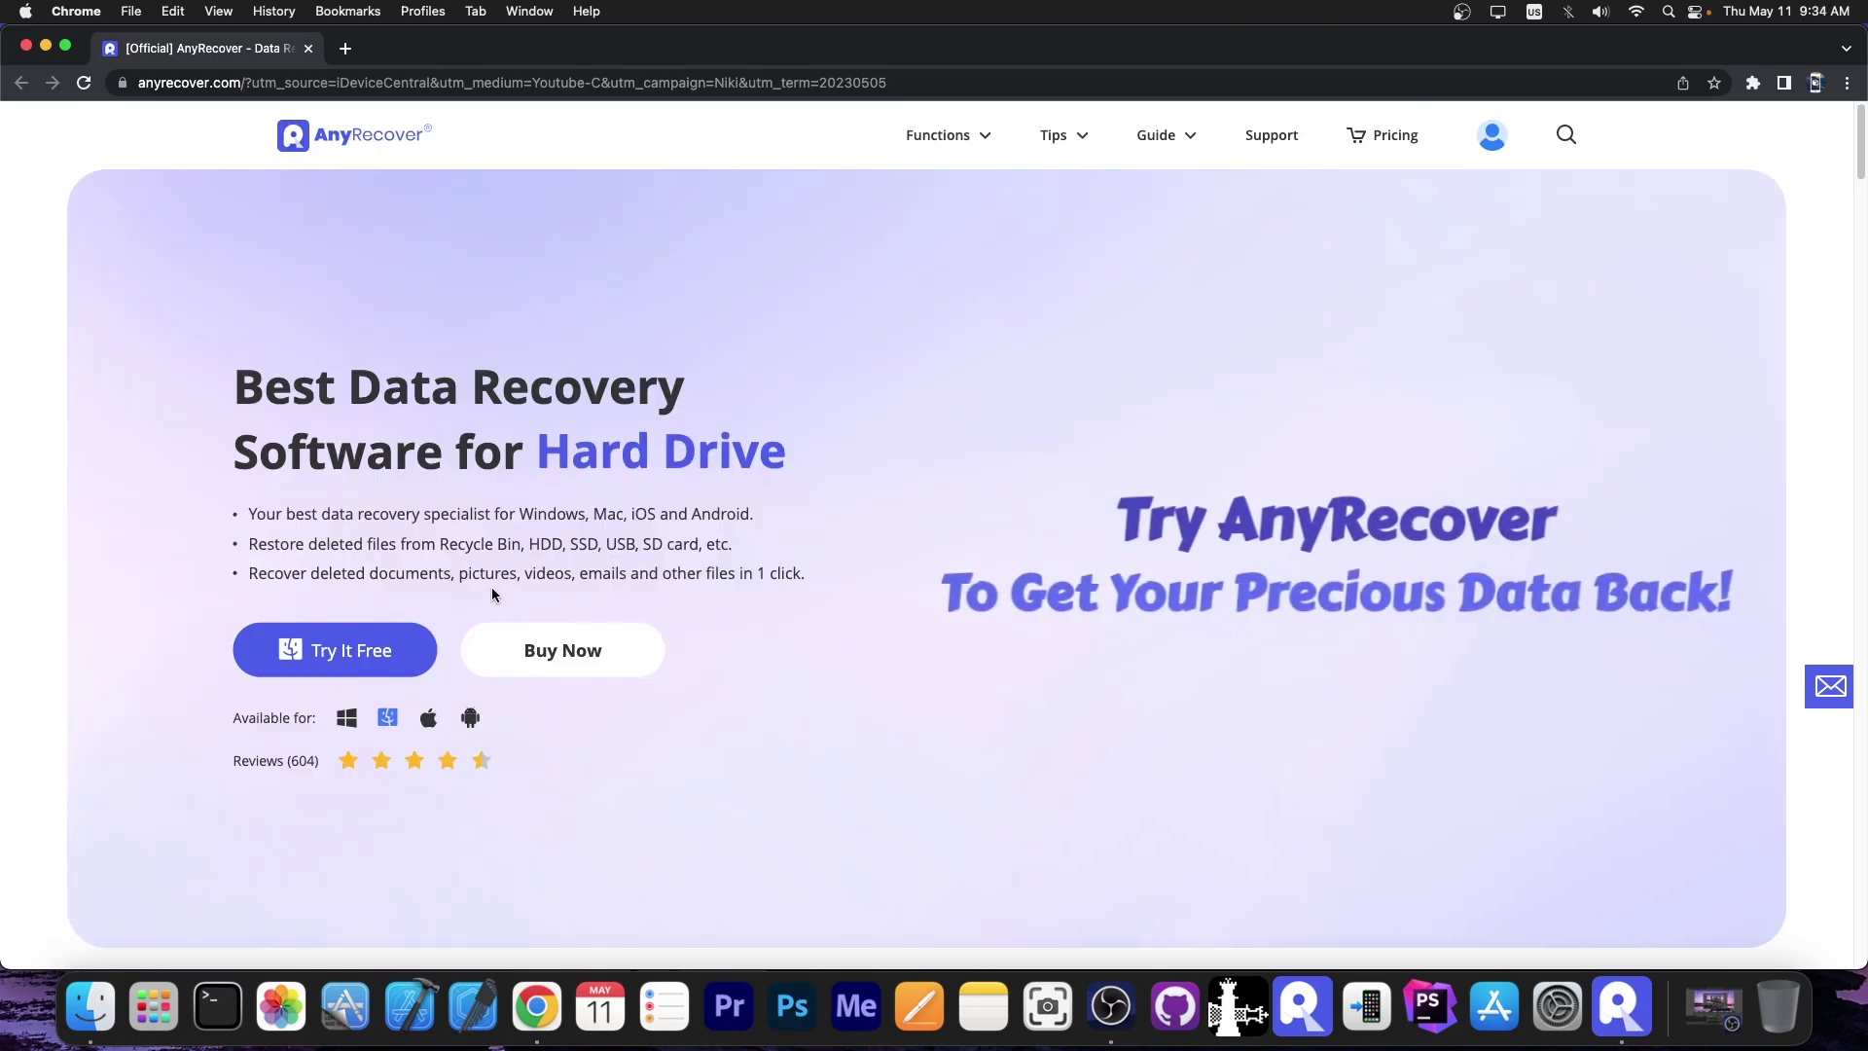
click(430, 722)
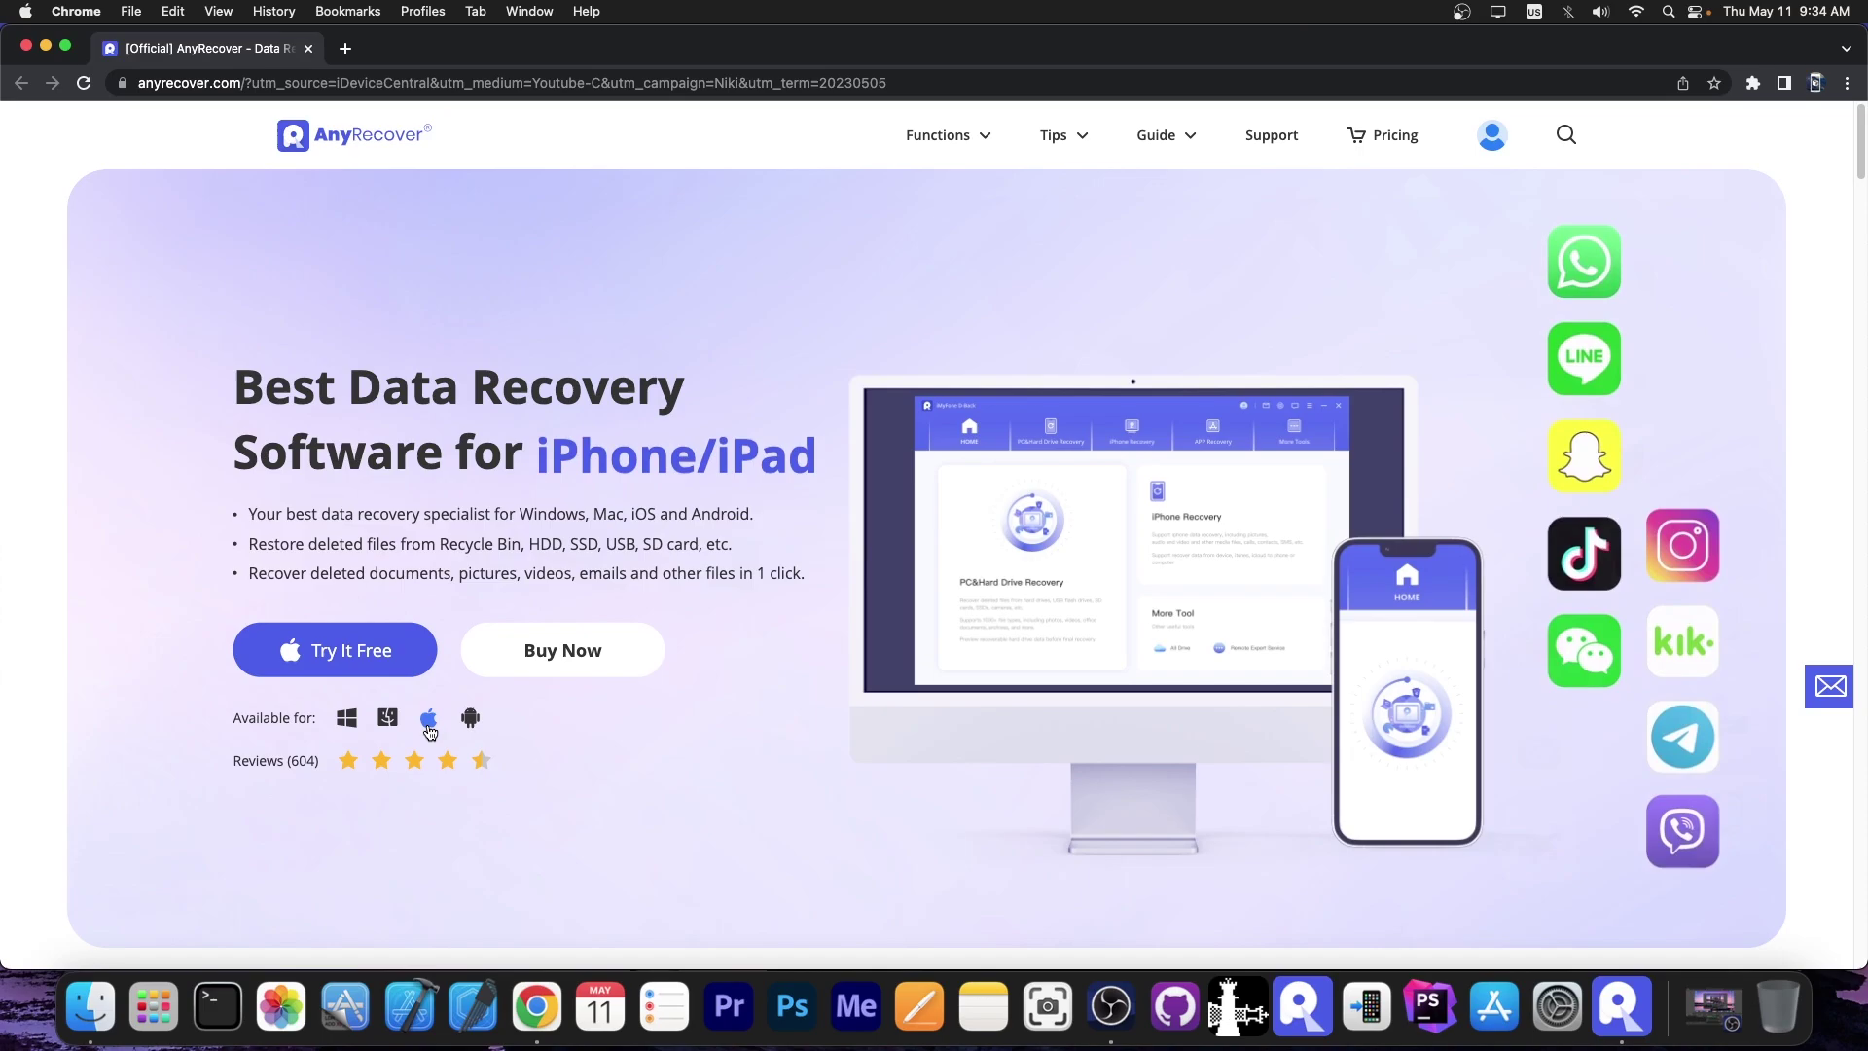
- Show the Android banner, then open the Stuff drive twice to confirm it is empty
click(465, 721)
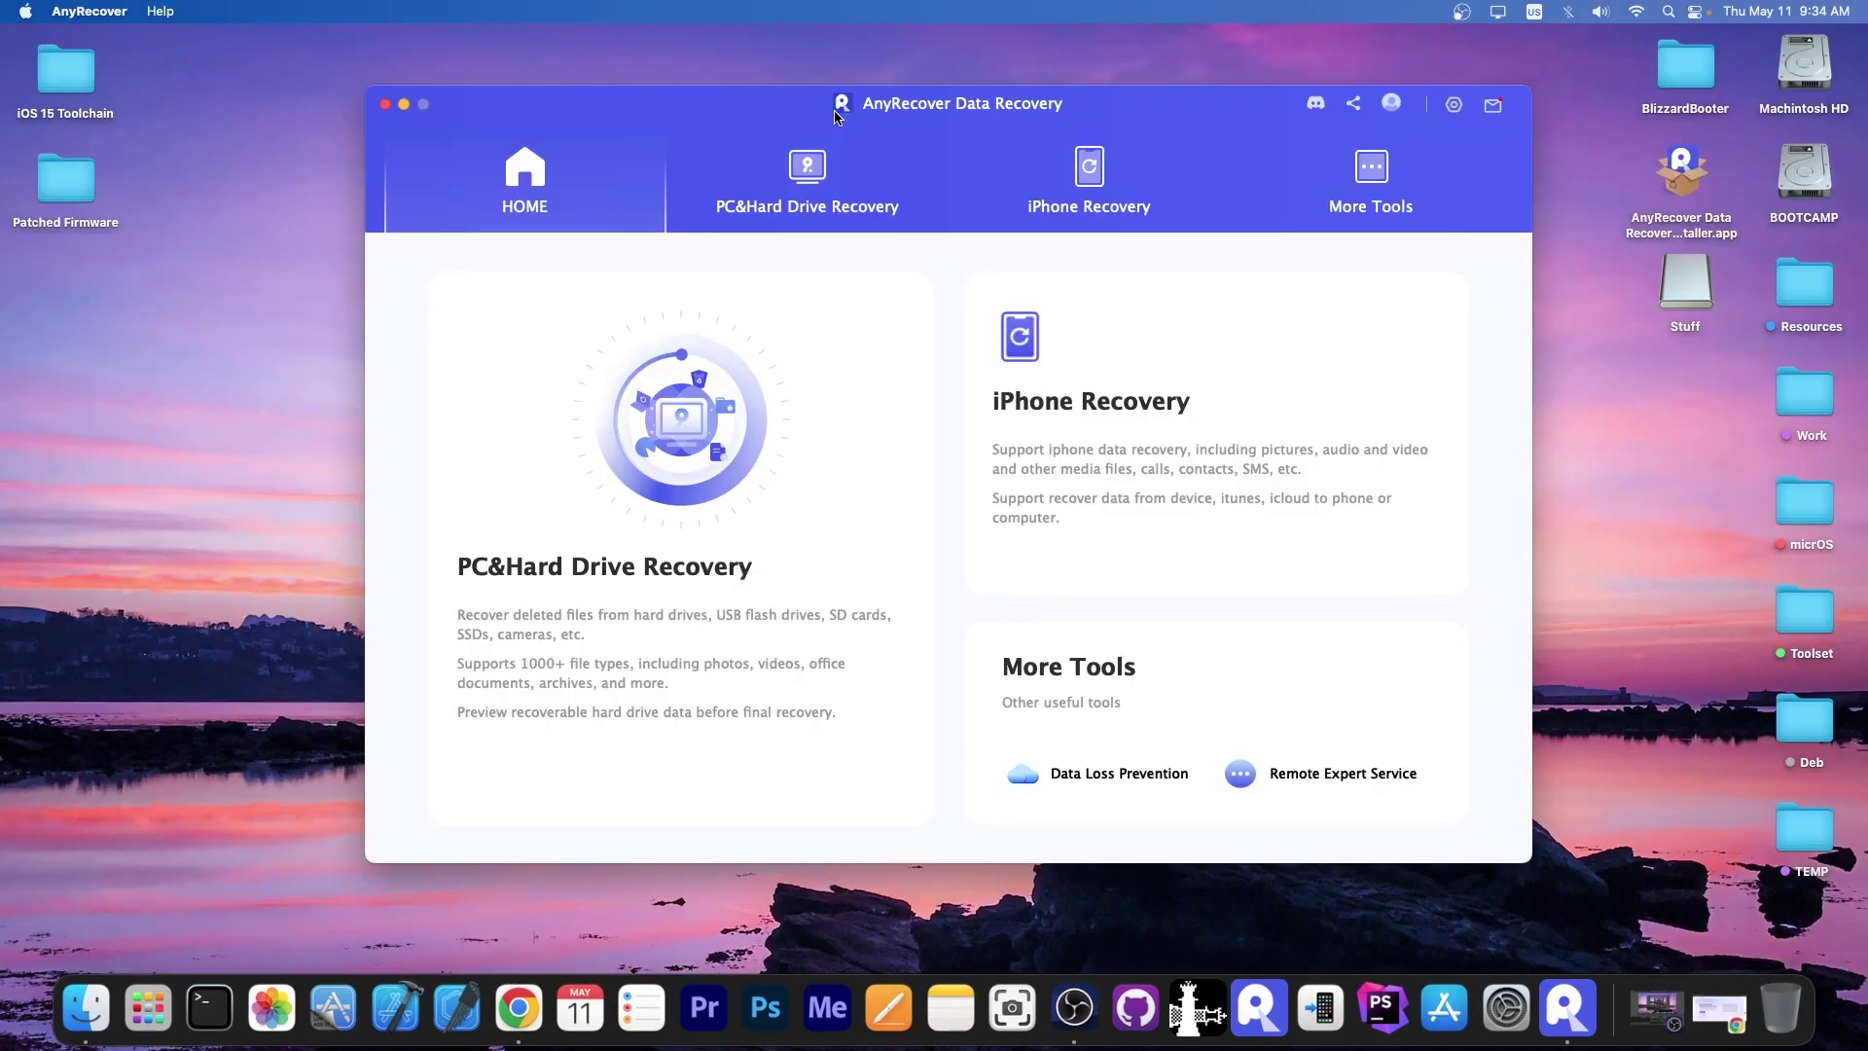
double_click(1689, 268)
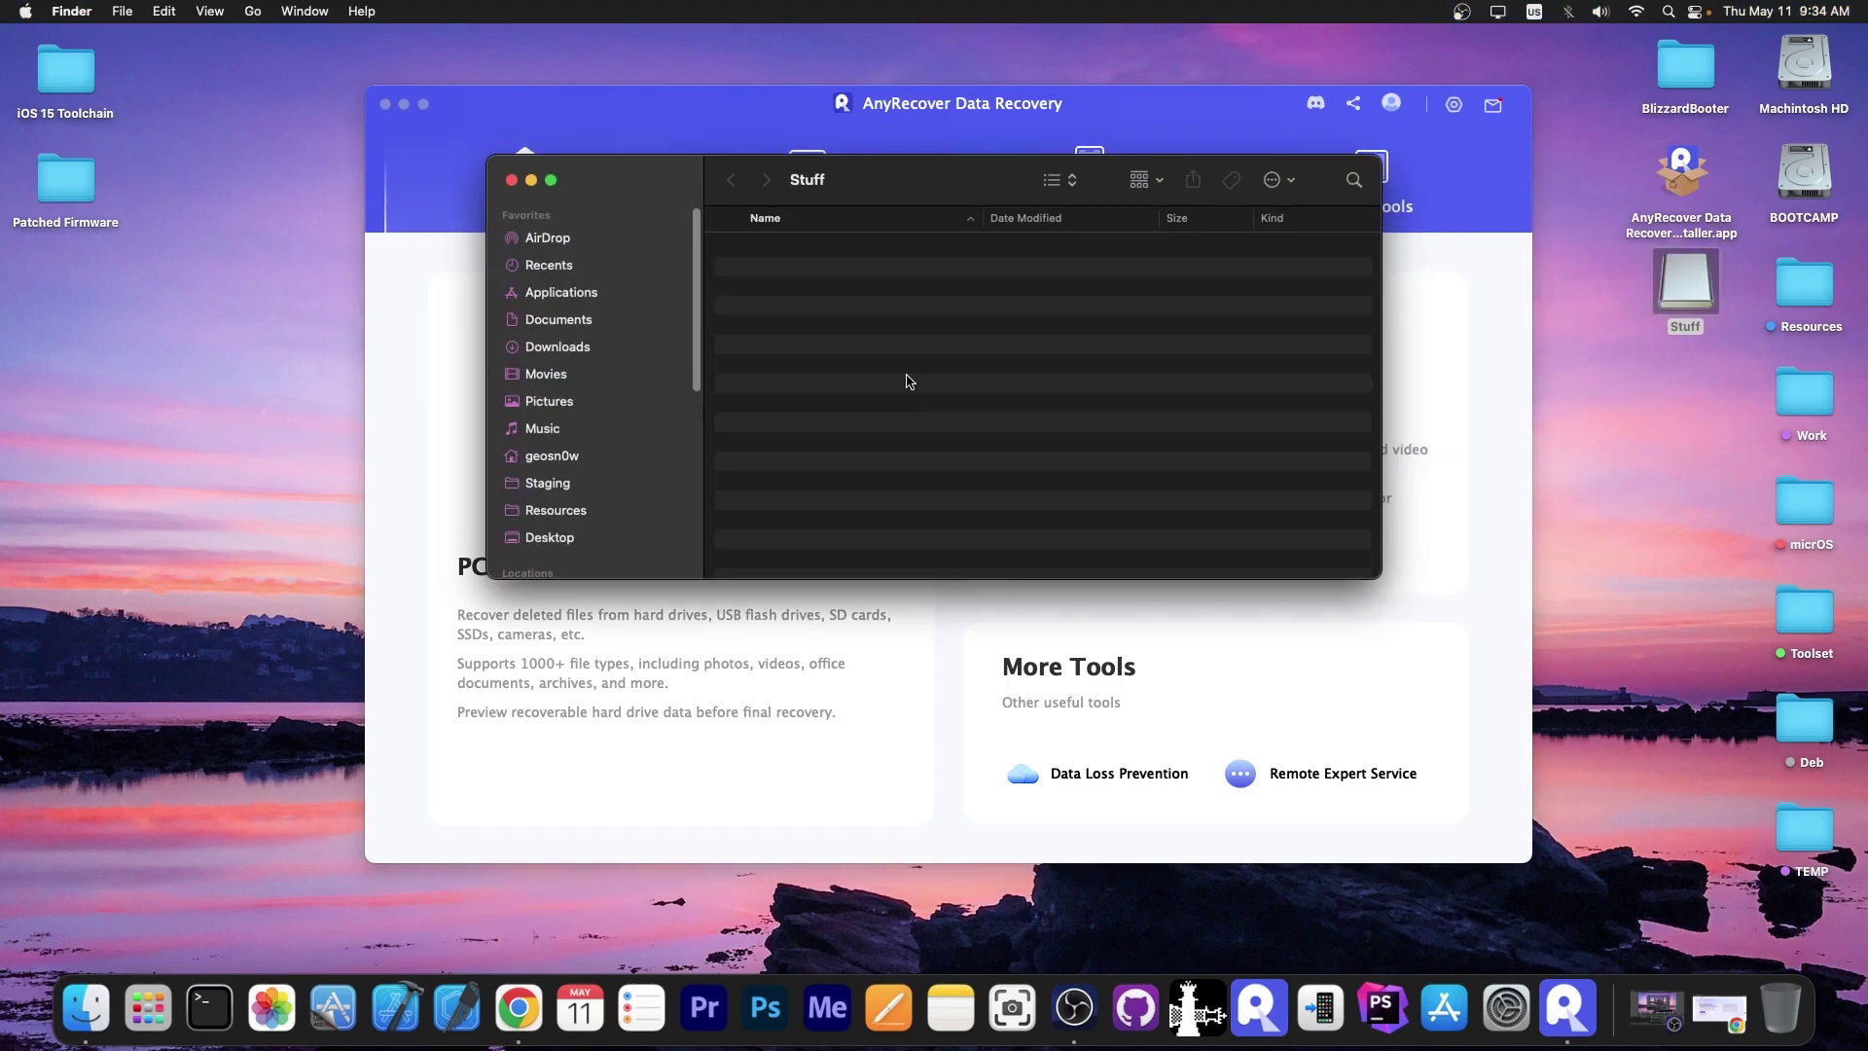
drag(634, 222, 642, 309)
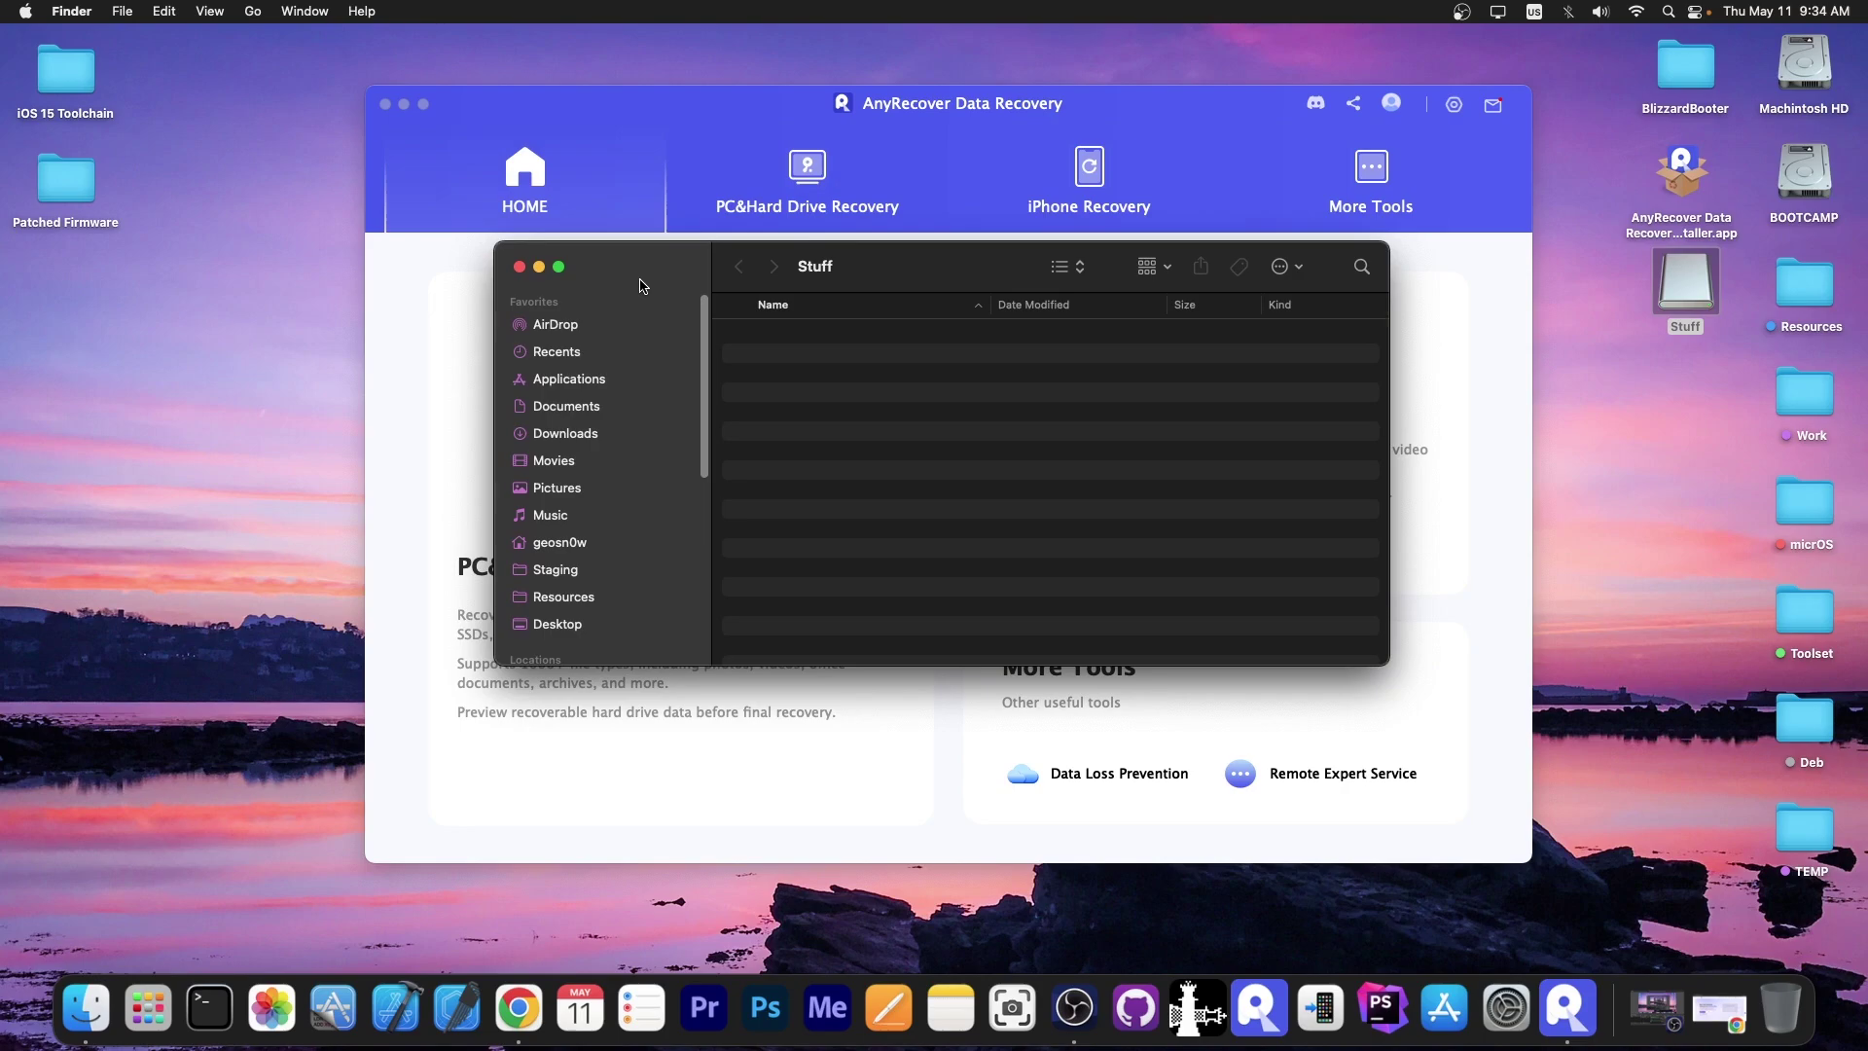
click(525, 267)
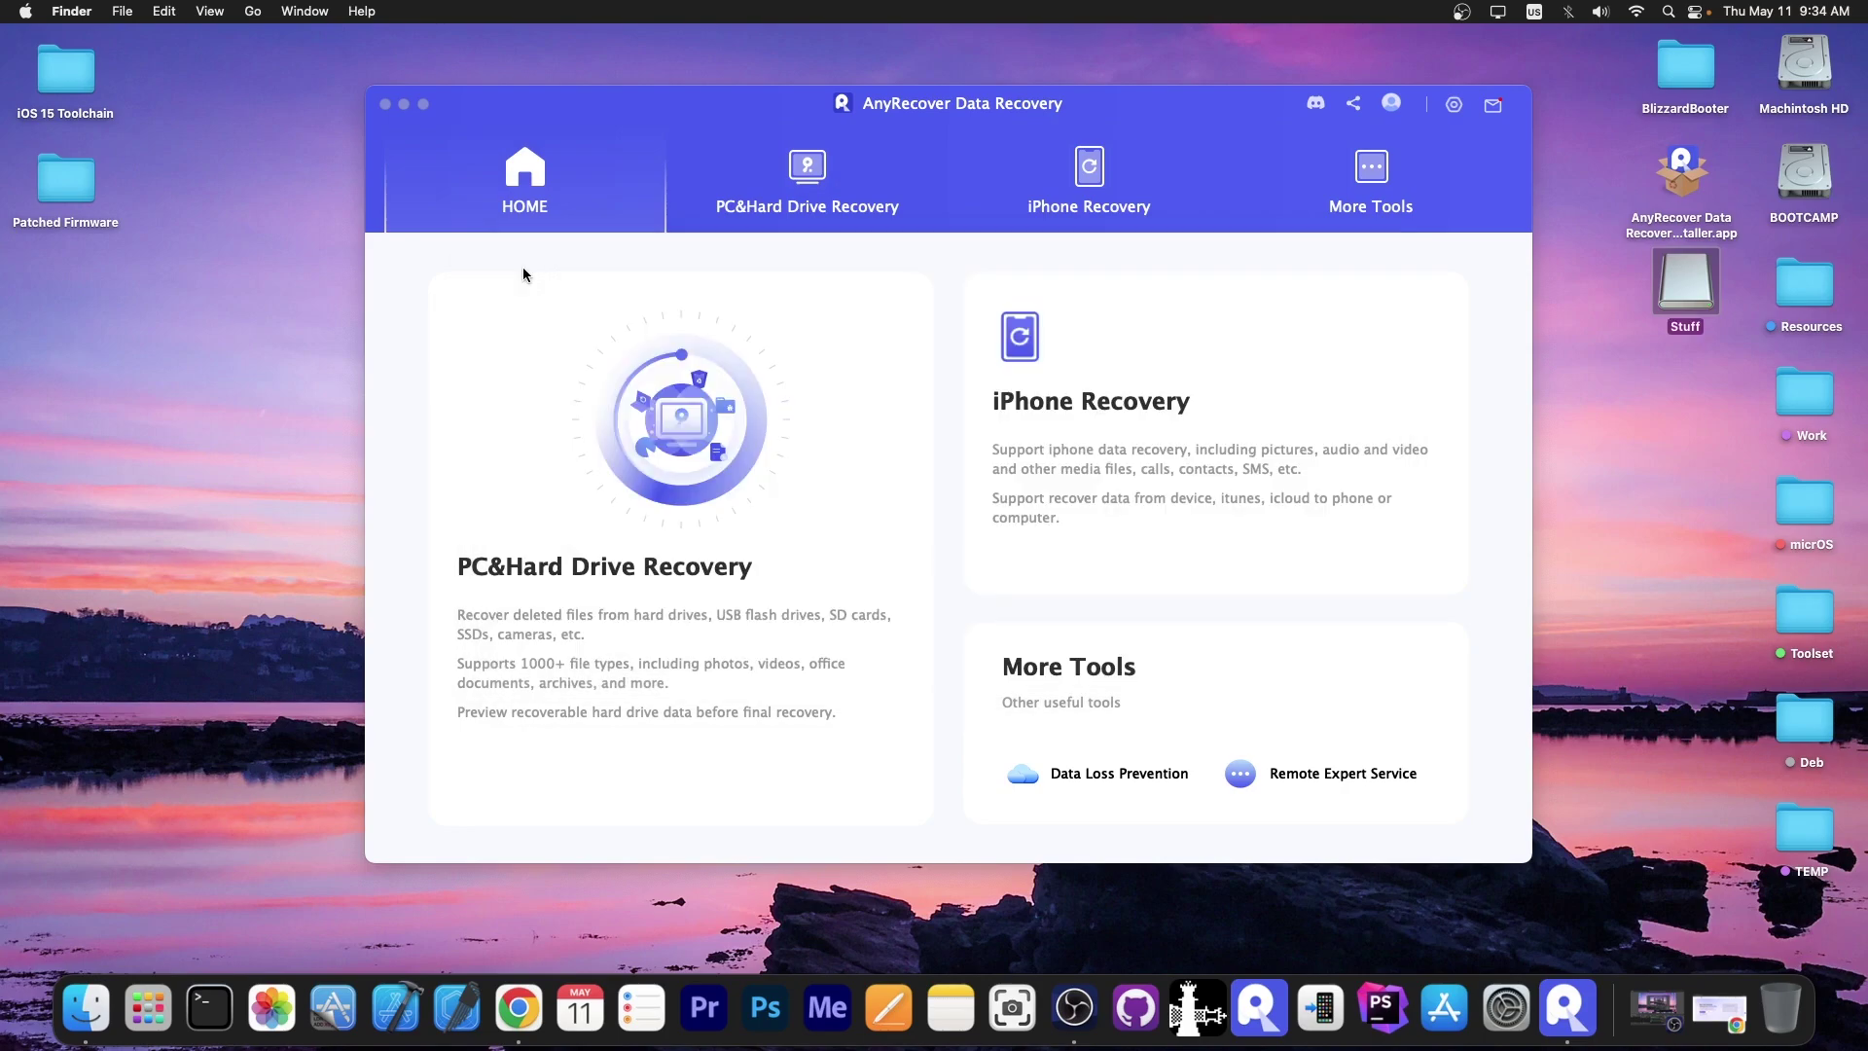
double_click(1684, 294)
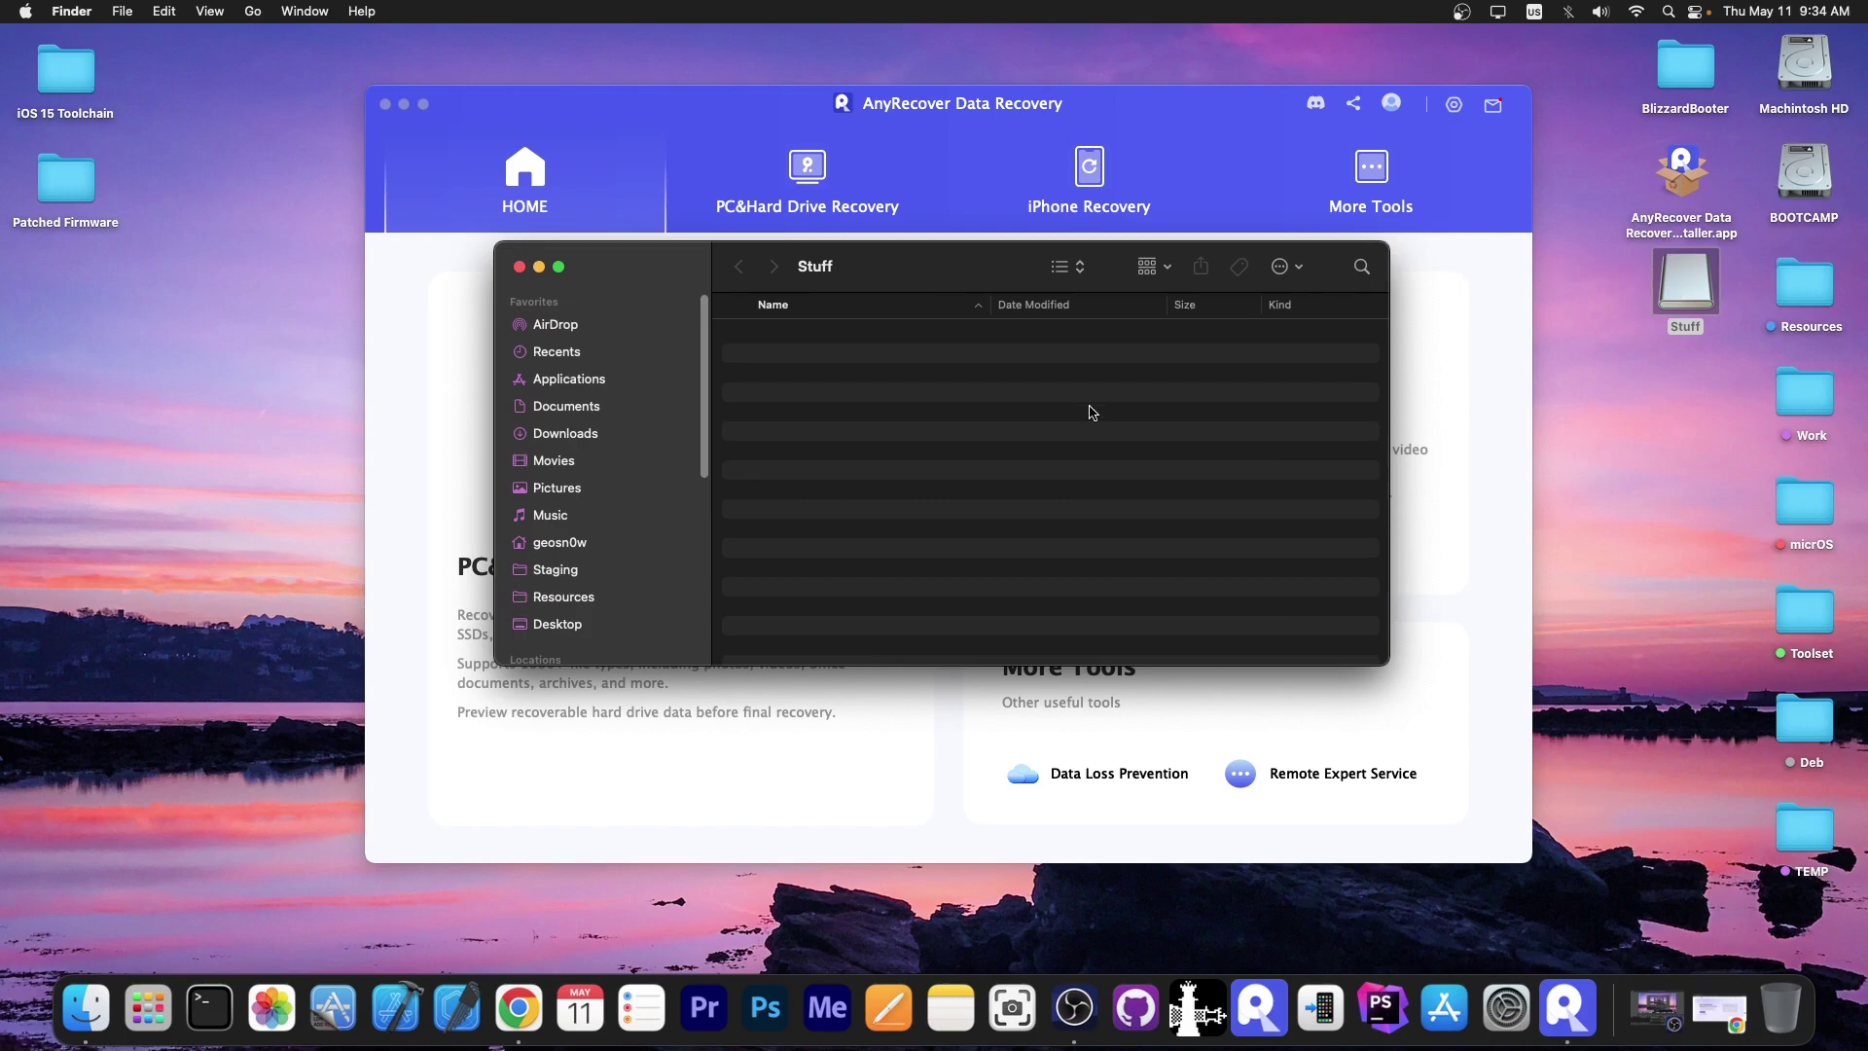
click(522, 268)
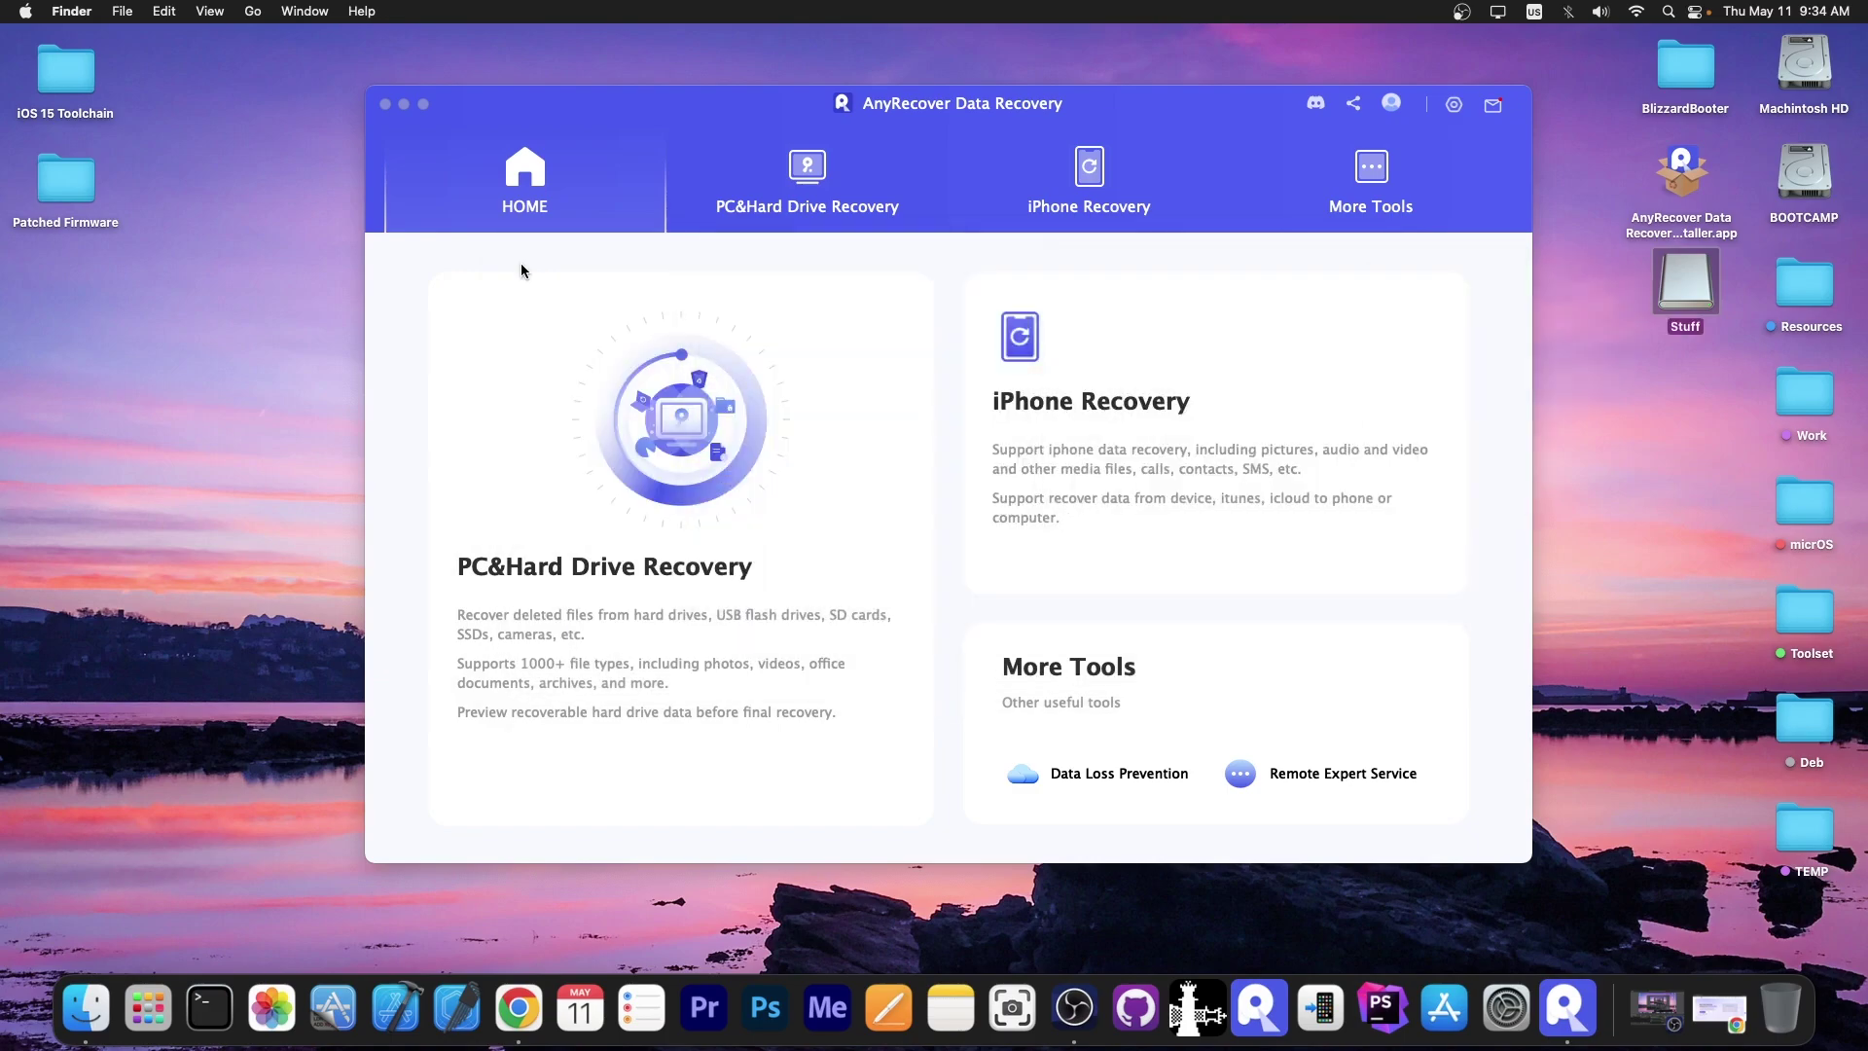
- Open AnyRecover's PC & Hard Drive Recovery page and briefly check the Trash
click(583, 559)
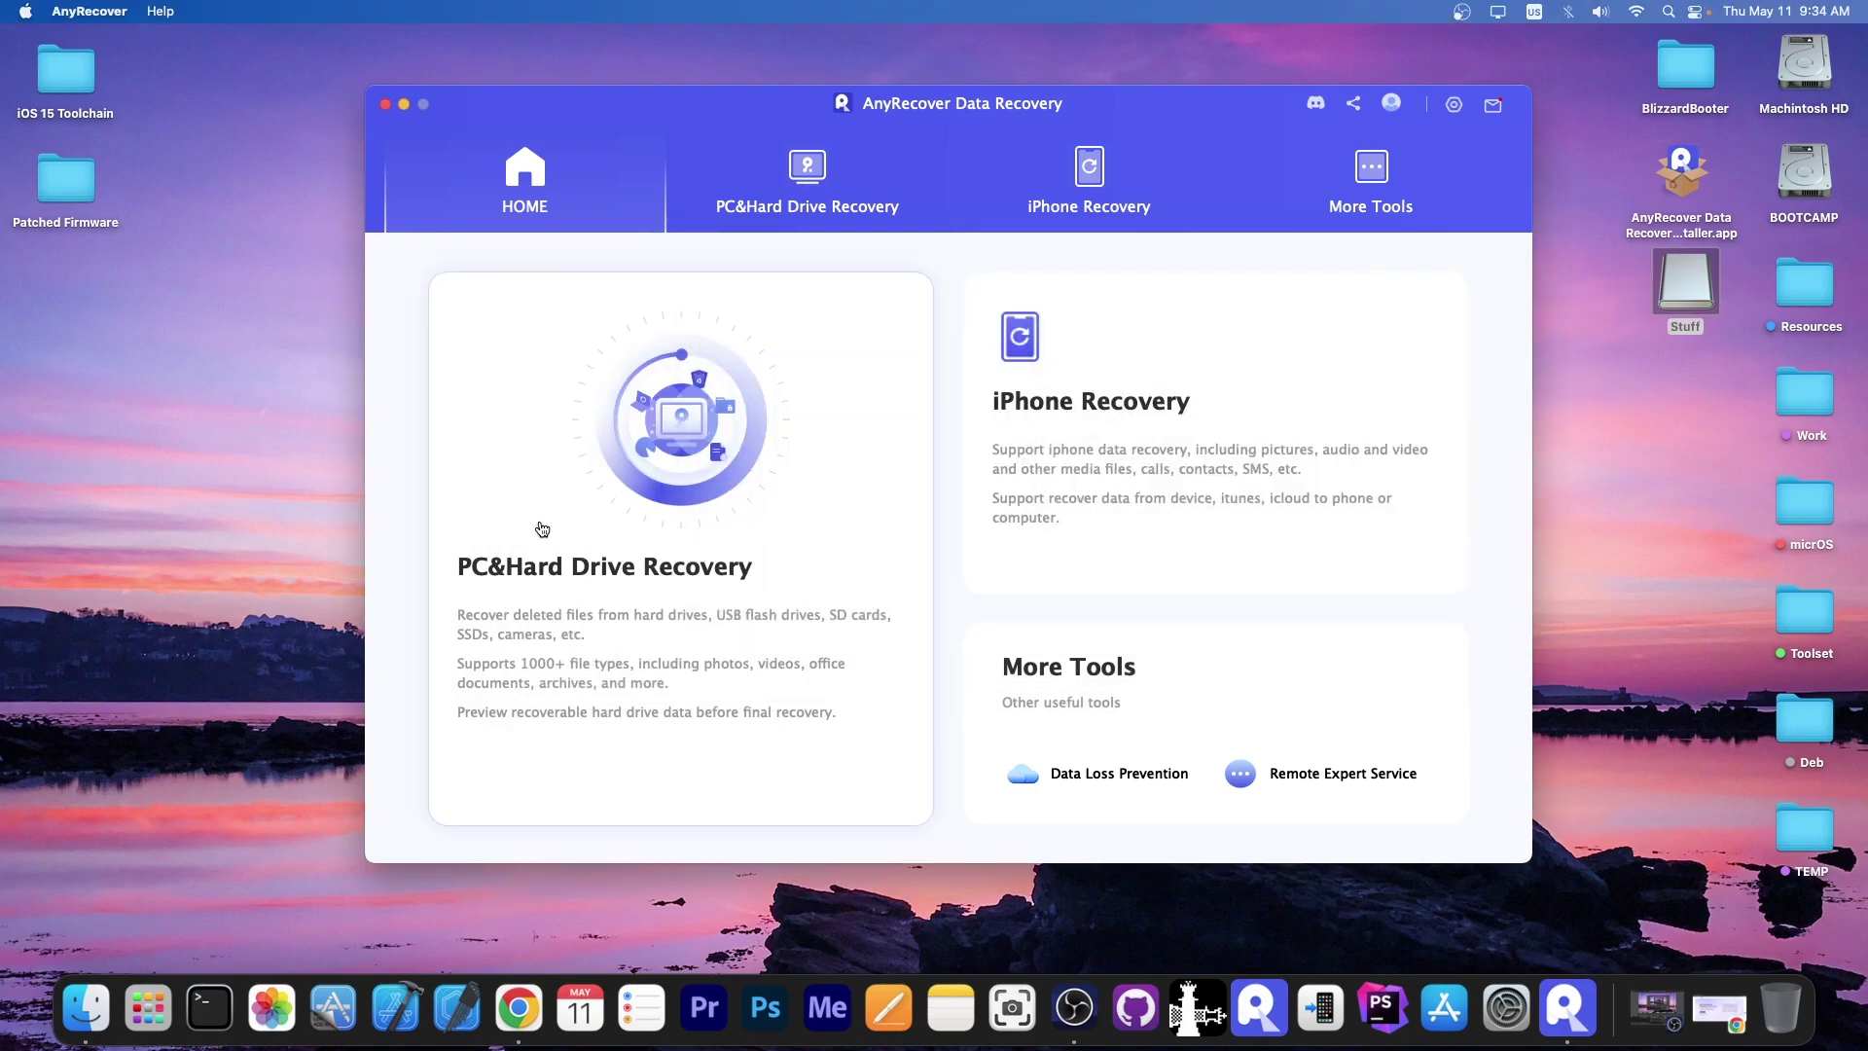
click(568, 525)
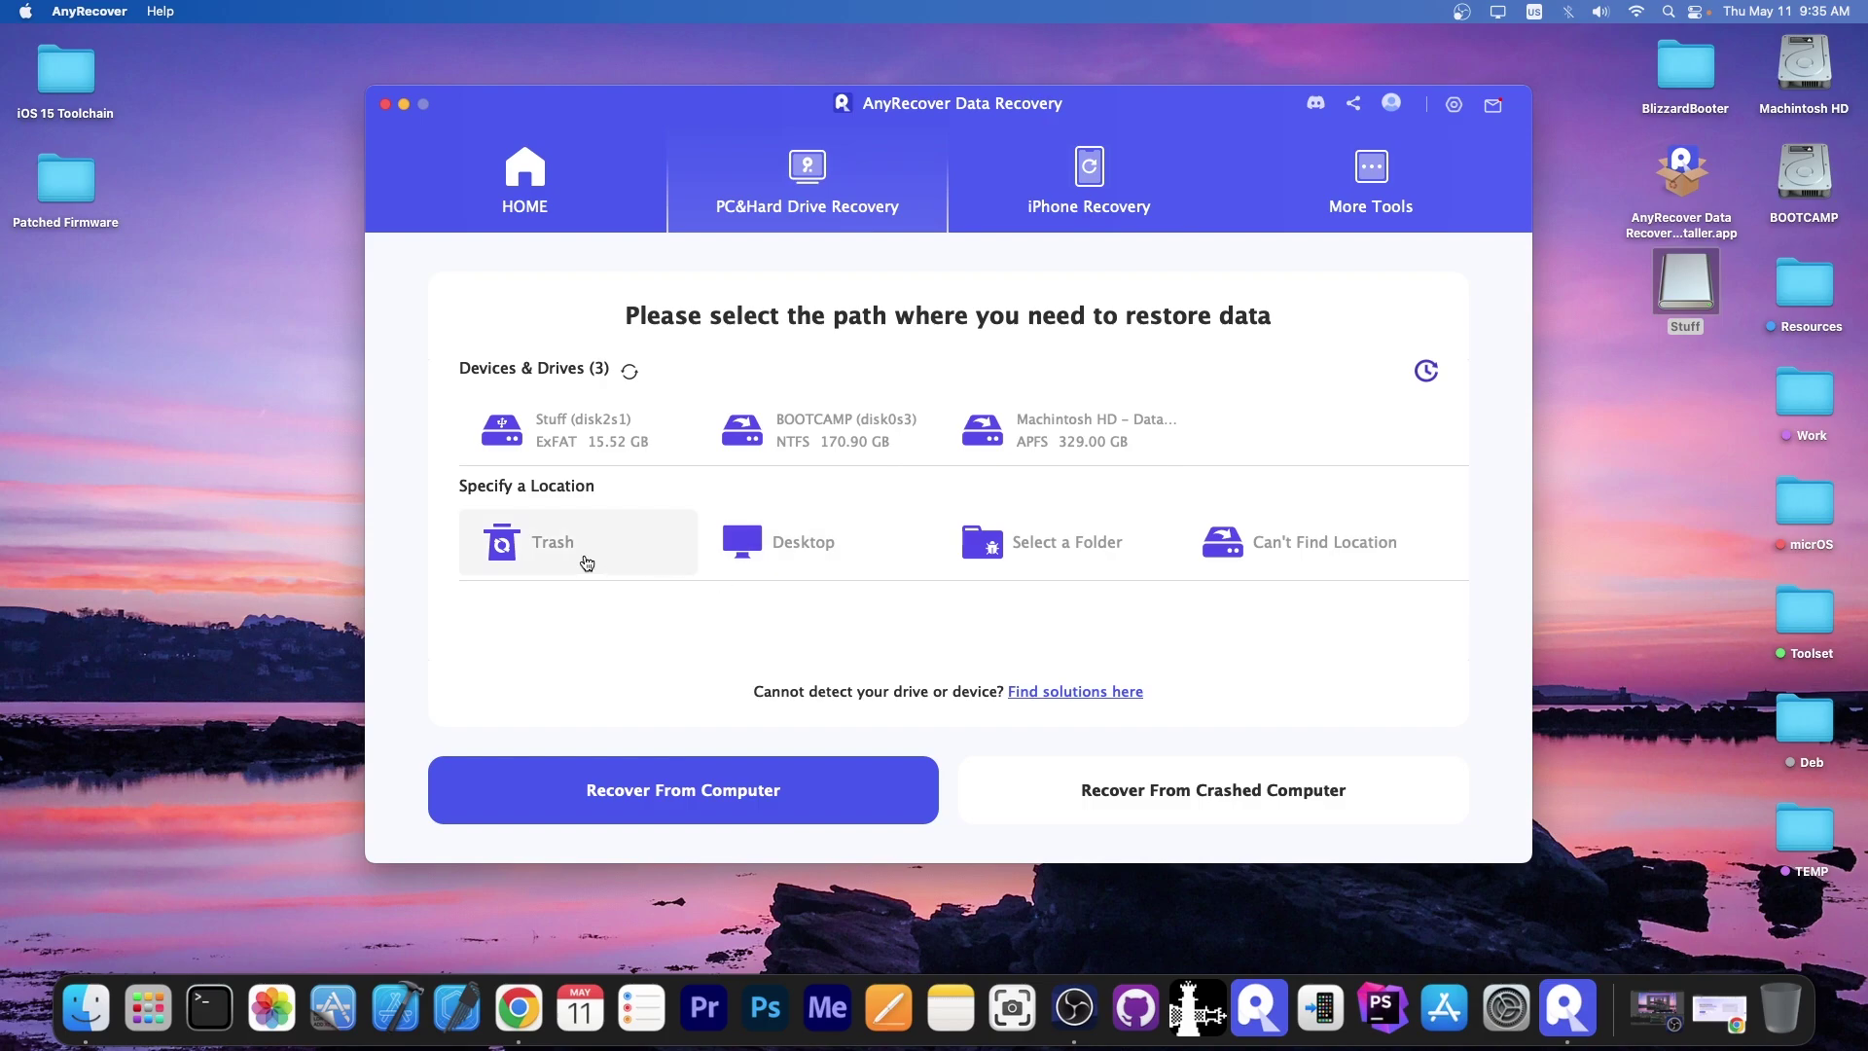
click(1784, 1007)
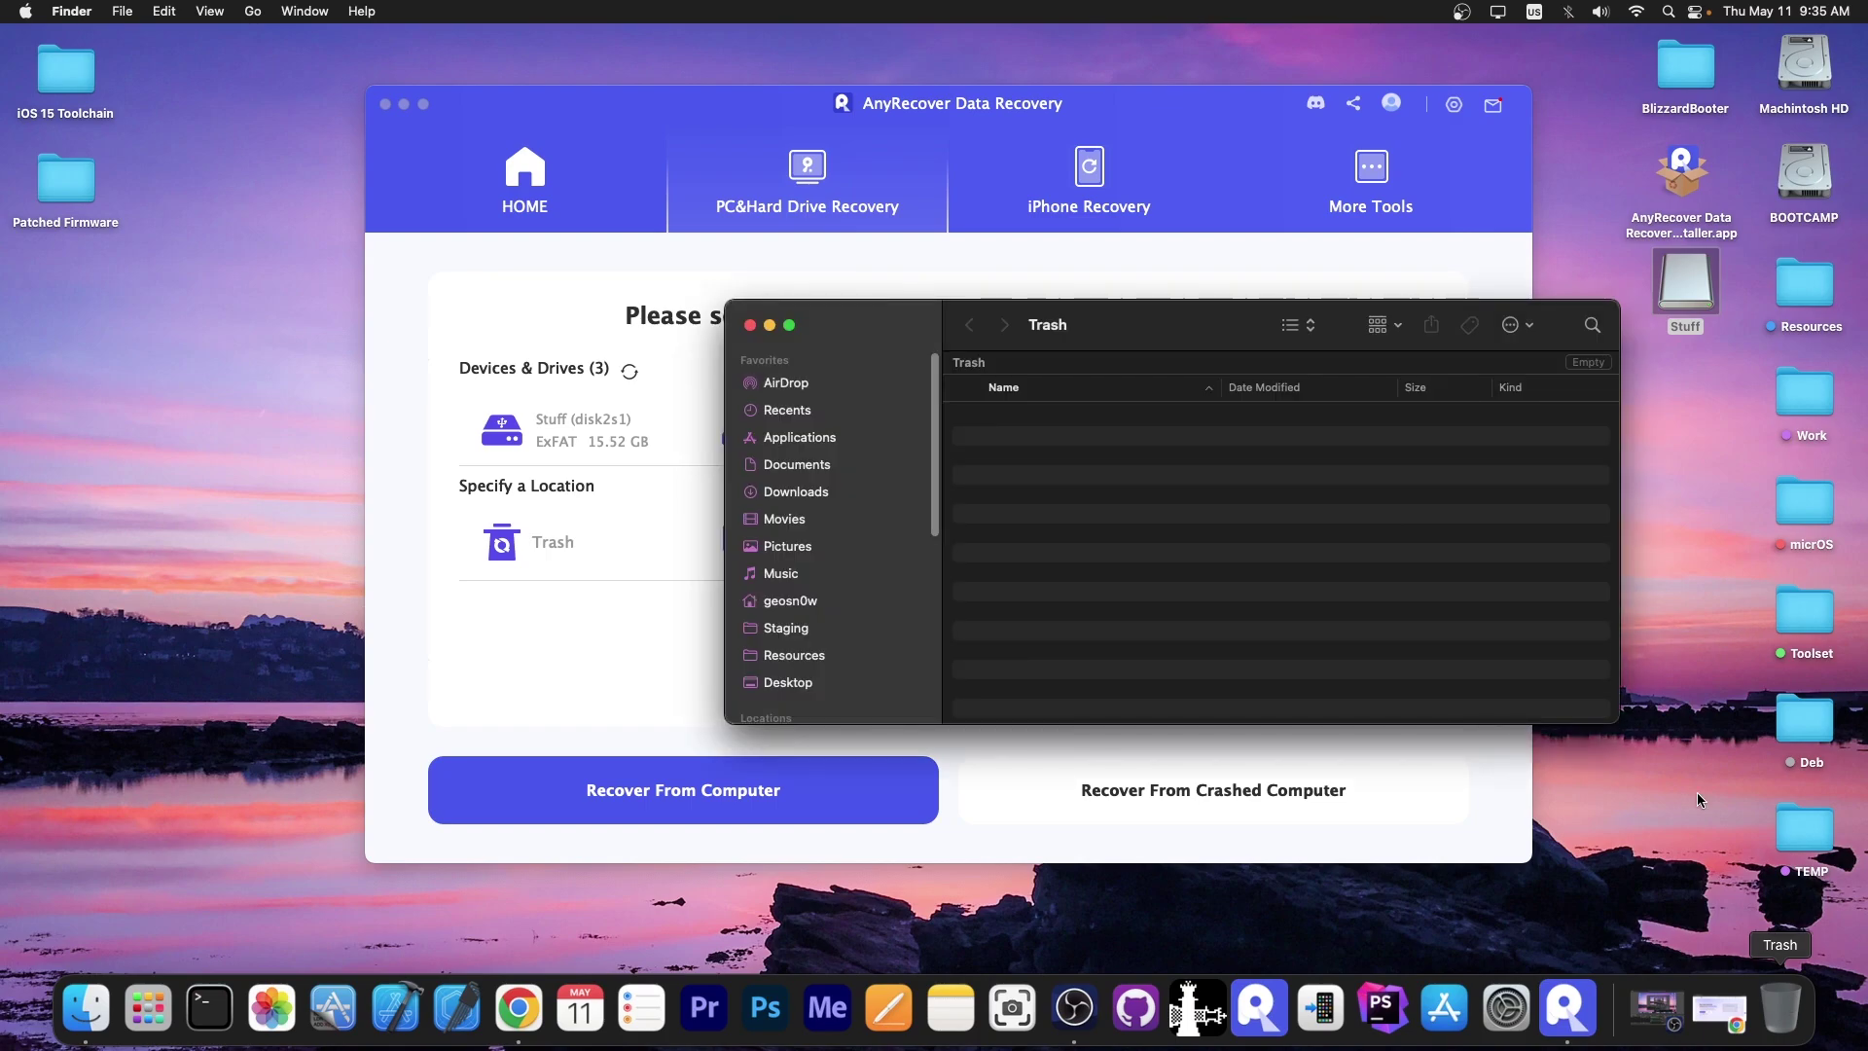
key(super+w)
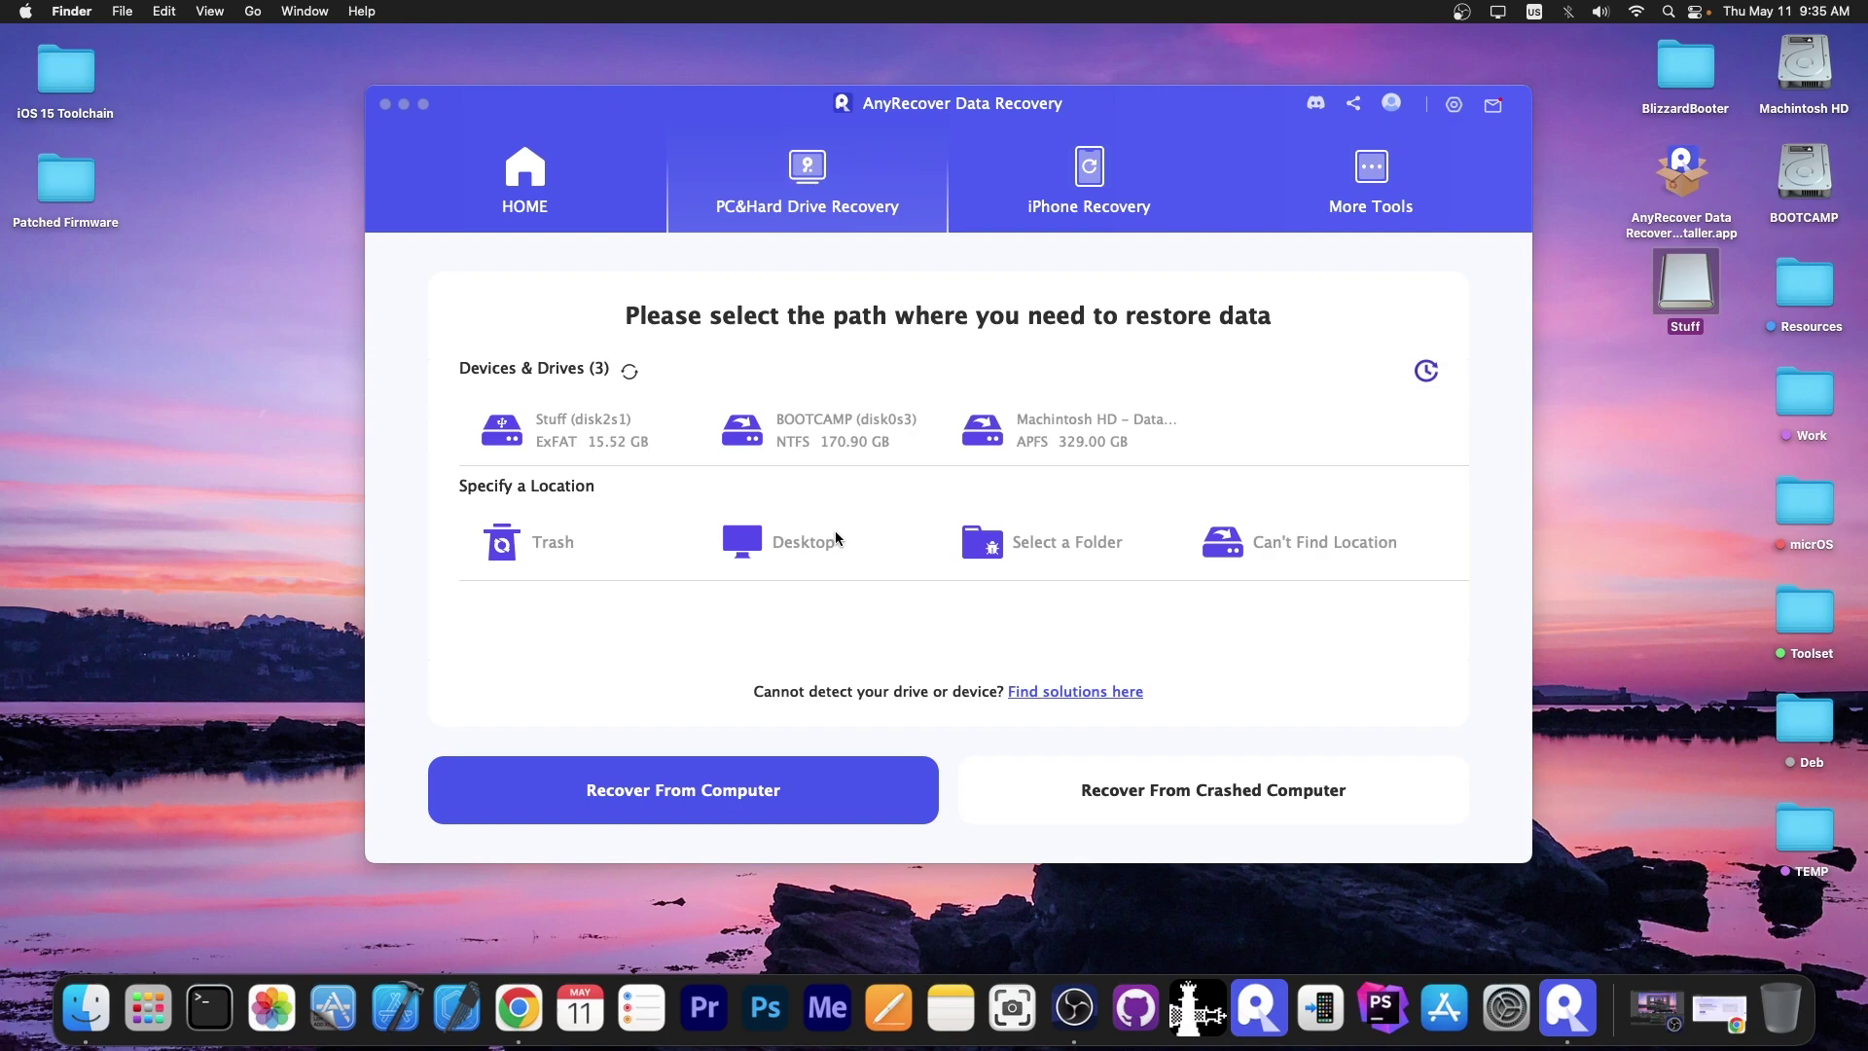
click(790, 567)
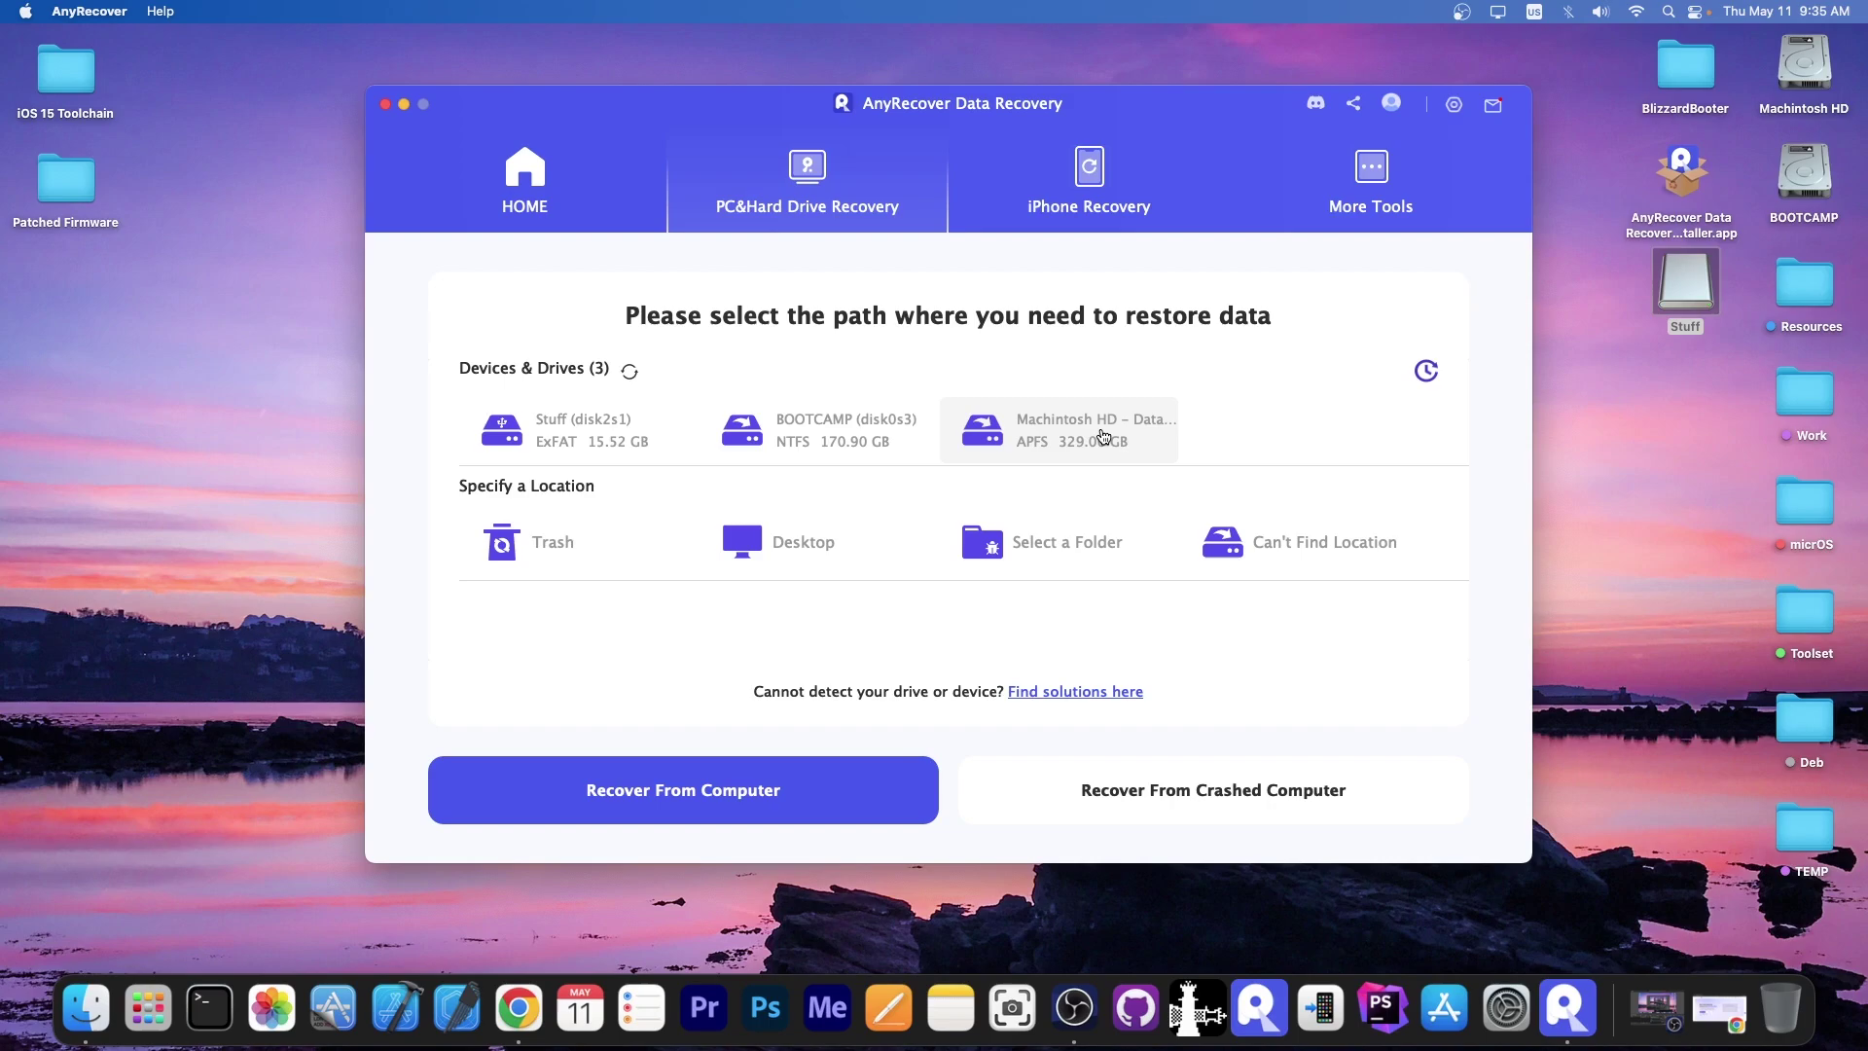
- Check Macintosh HD and the empty Stuff drive in Finder, then return to AnyRecover
click(1809, 70)
click(842, 449)
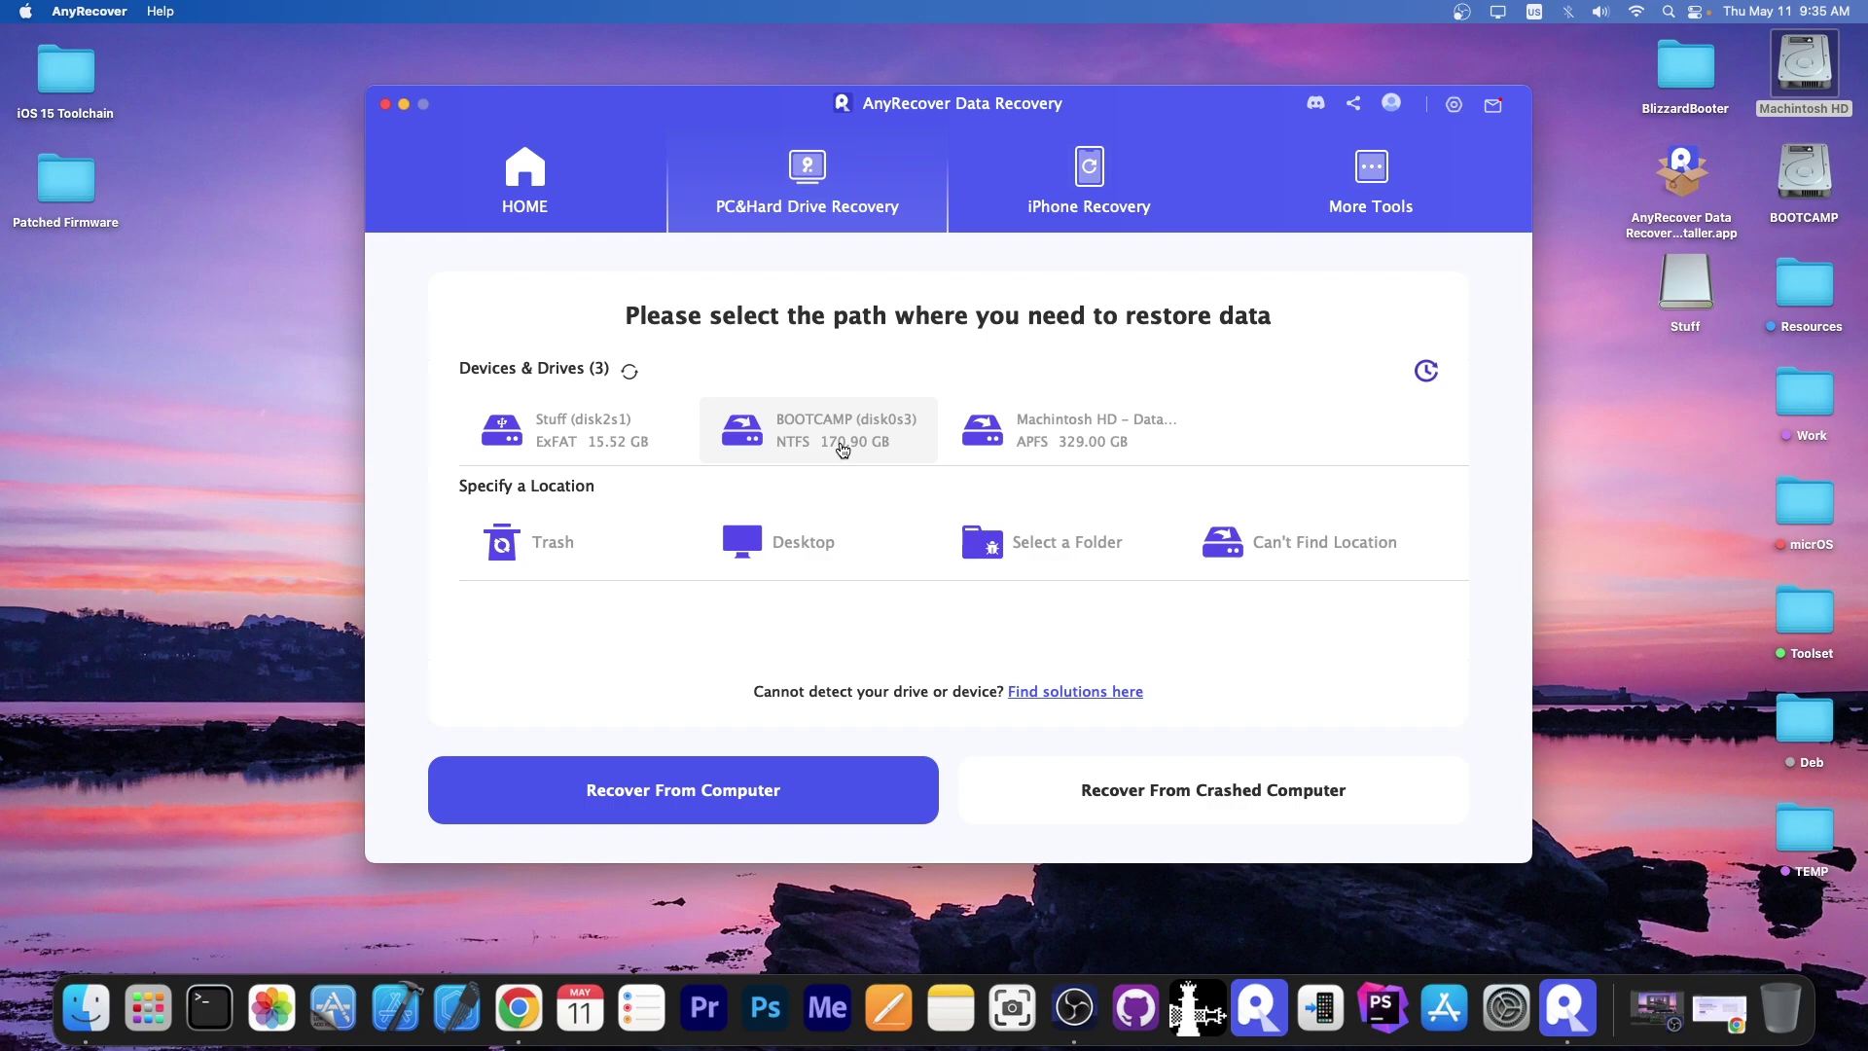
click(1677, 276)
double_click(1678, 276)
click(512, 262)
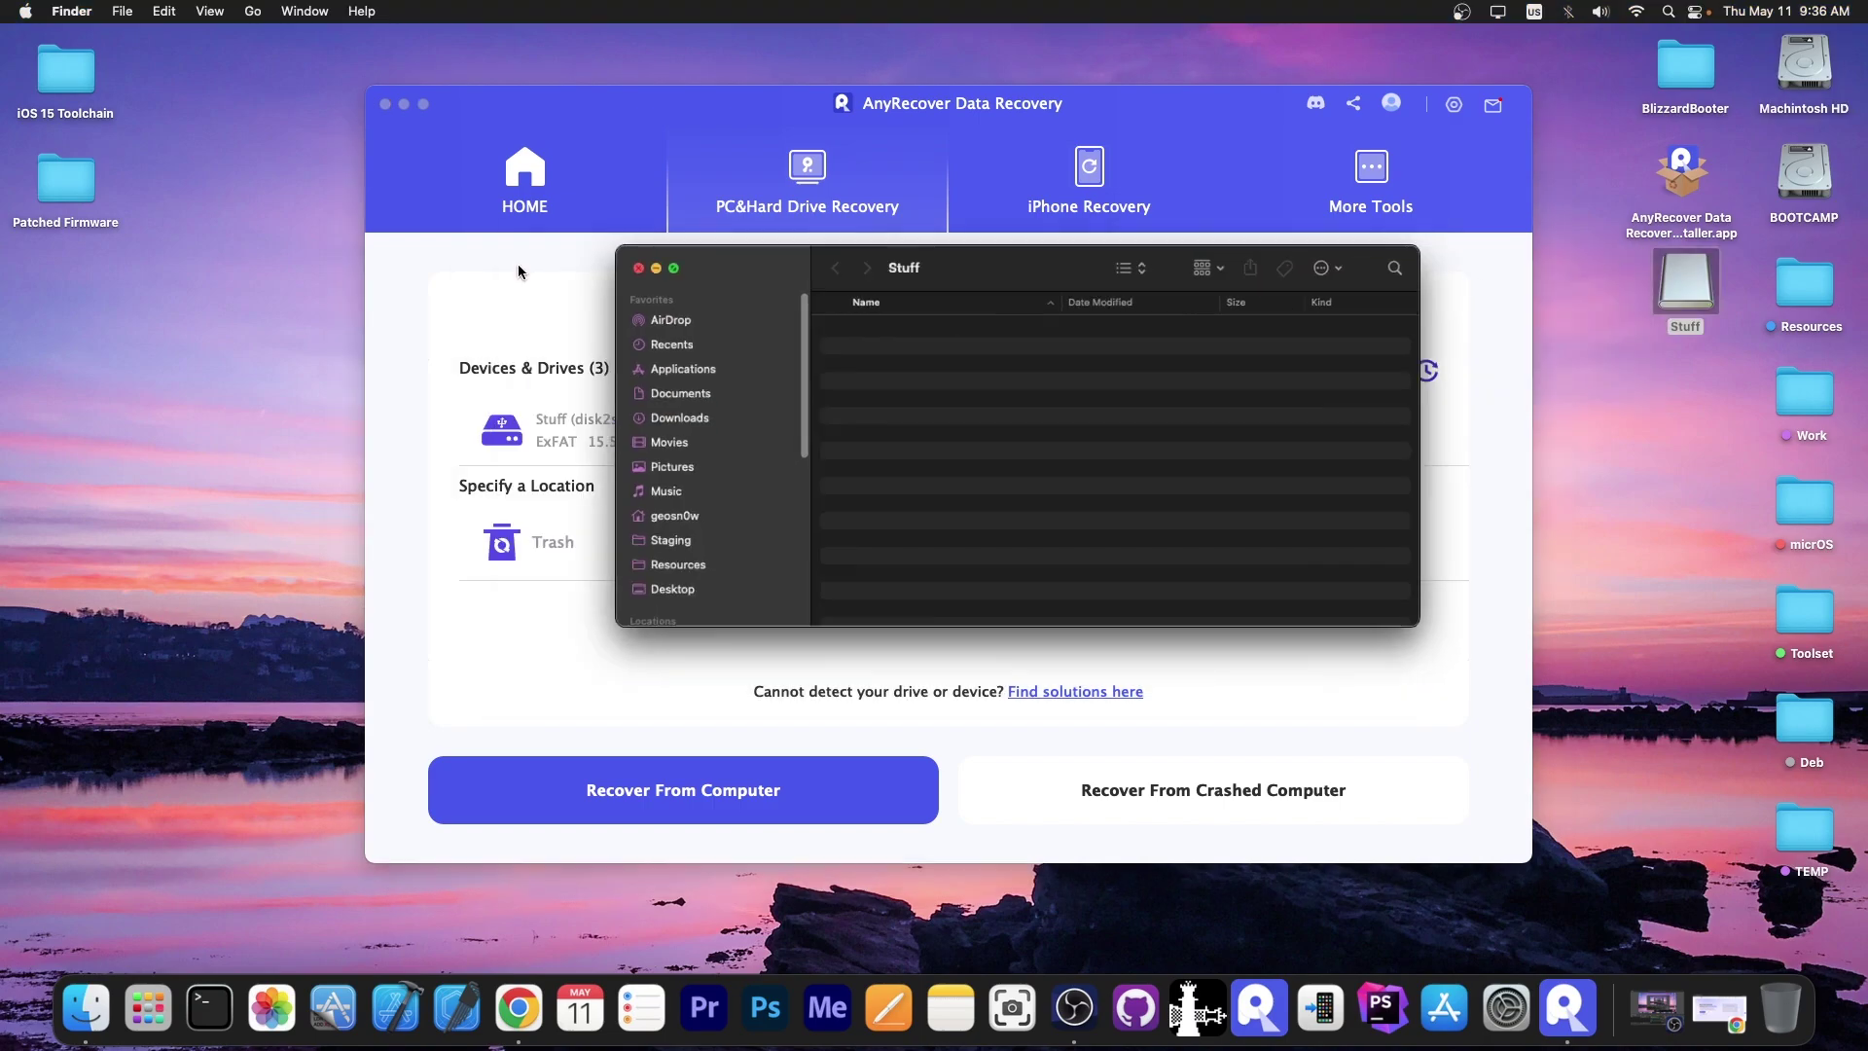
click(592, 444)
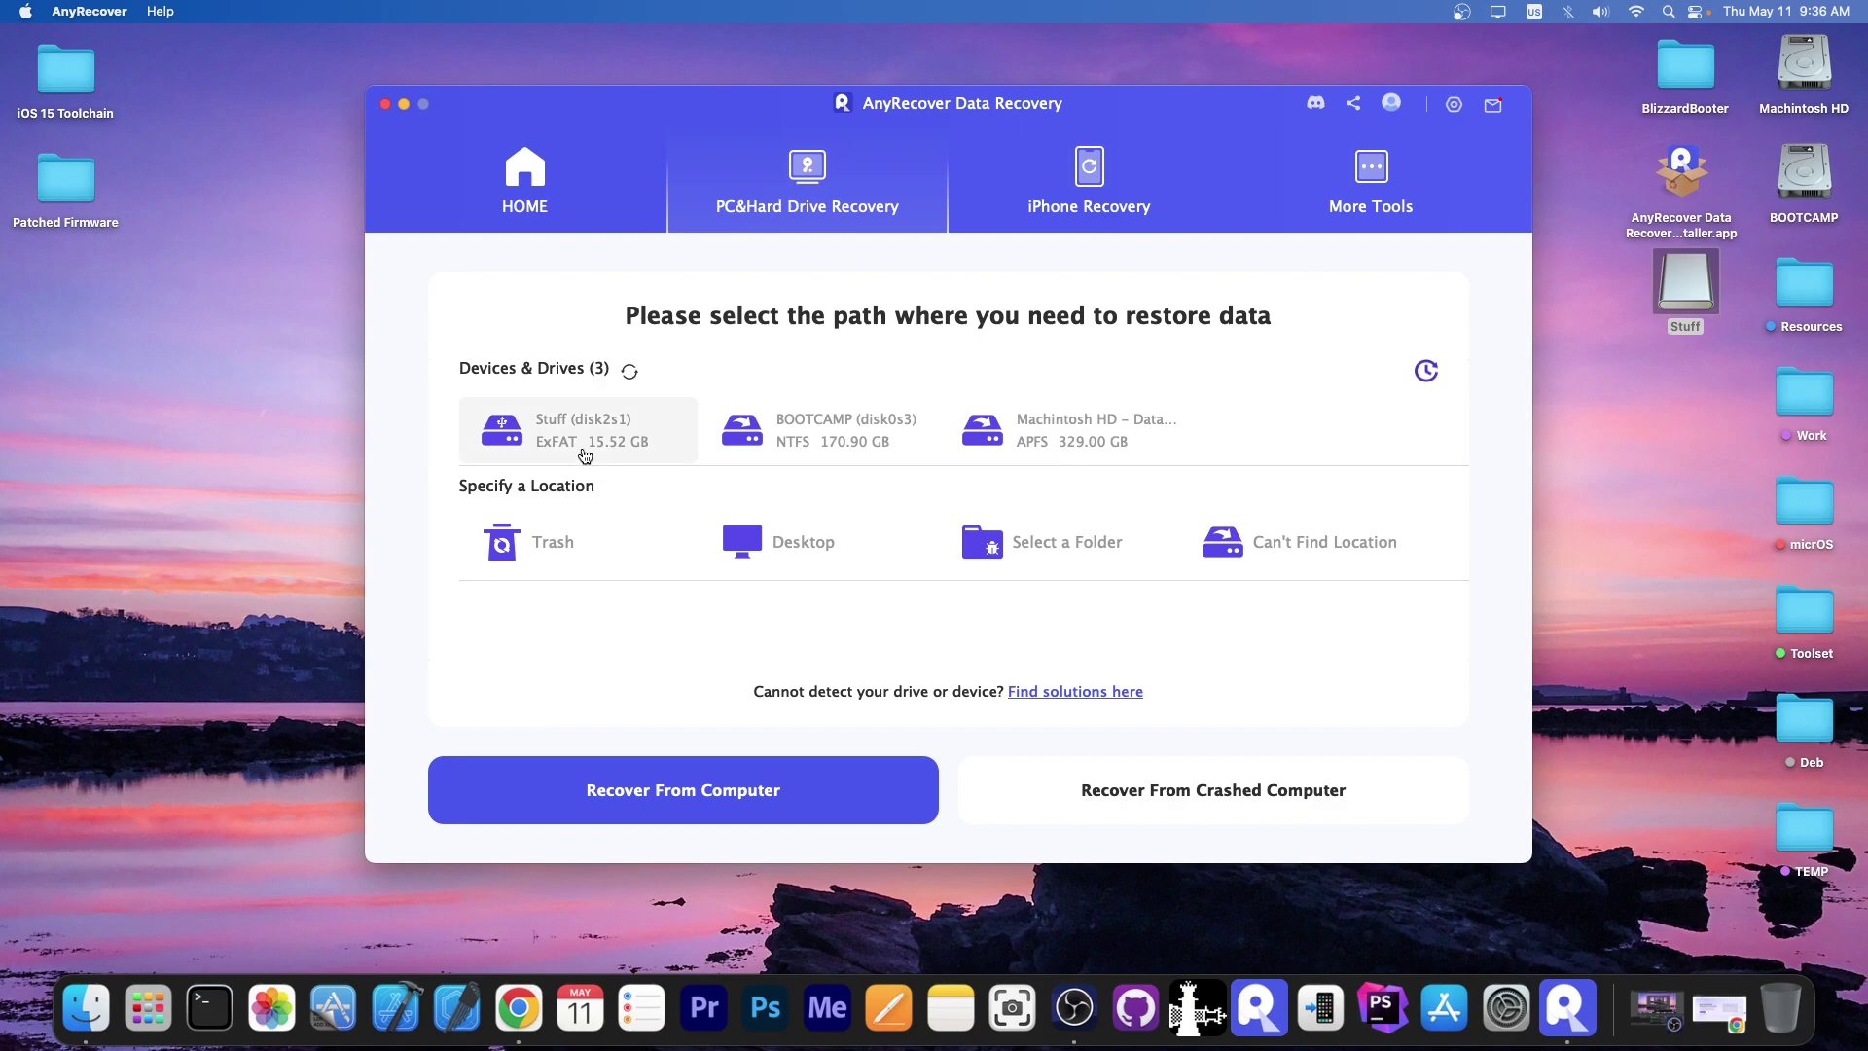
click(1203, 804)
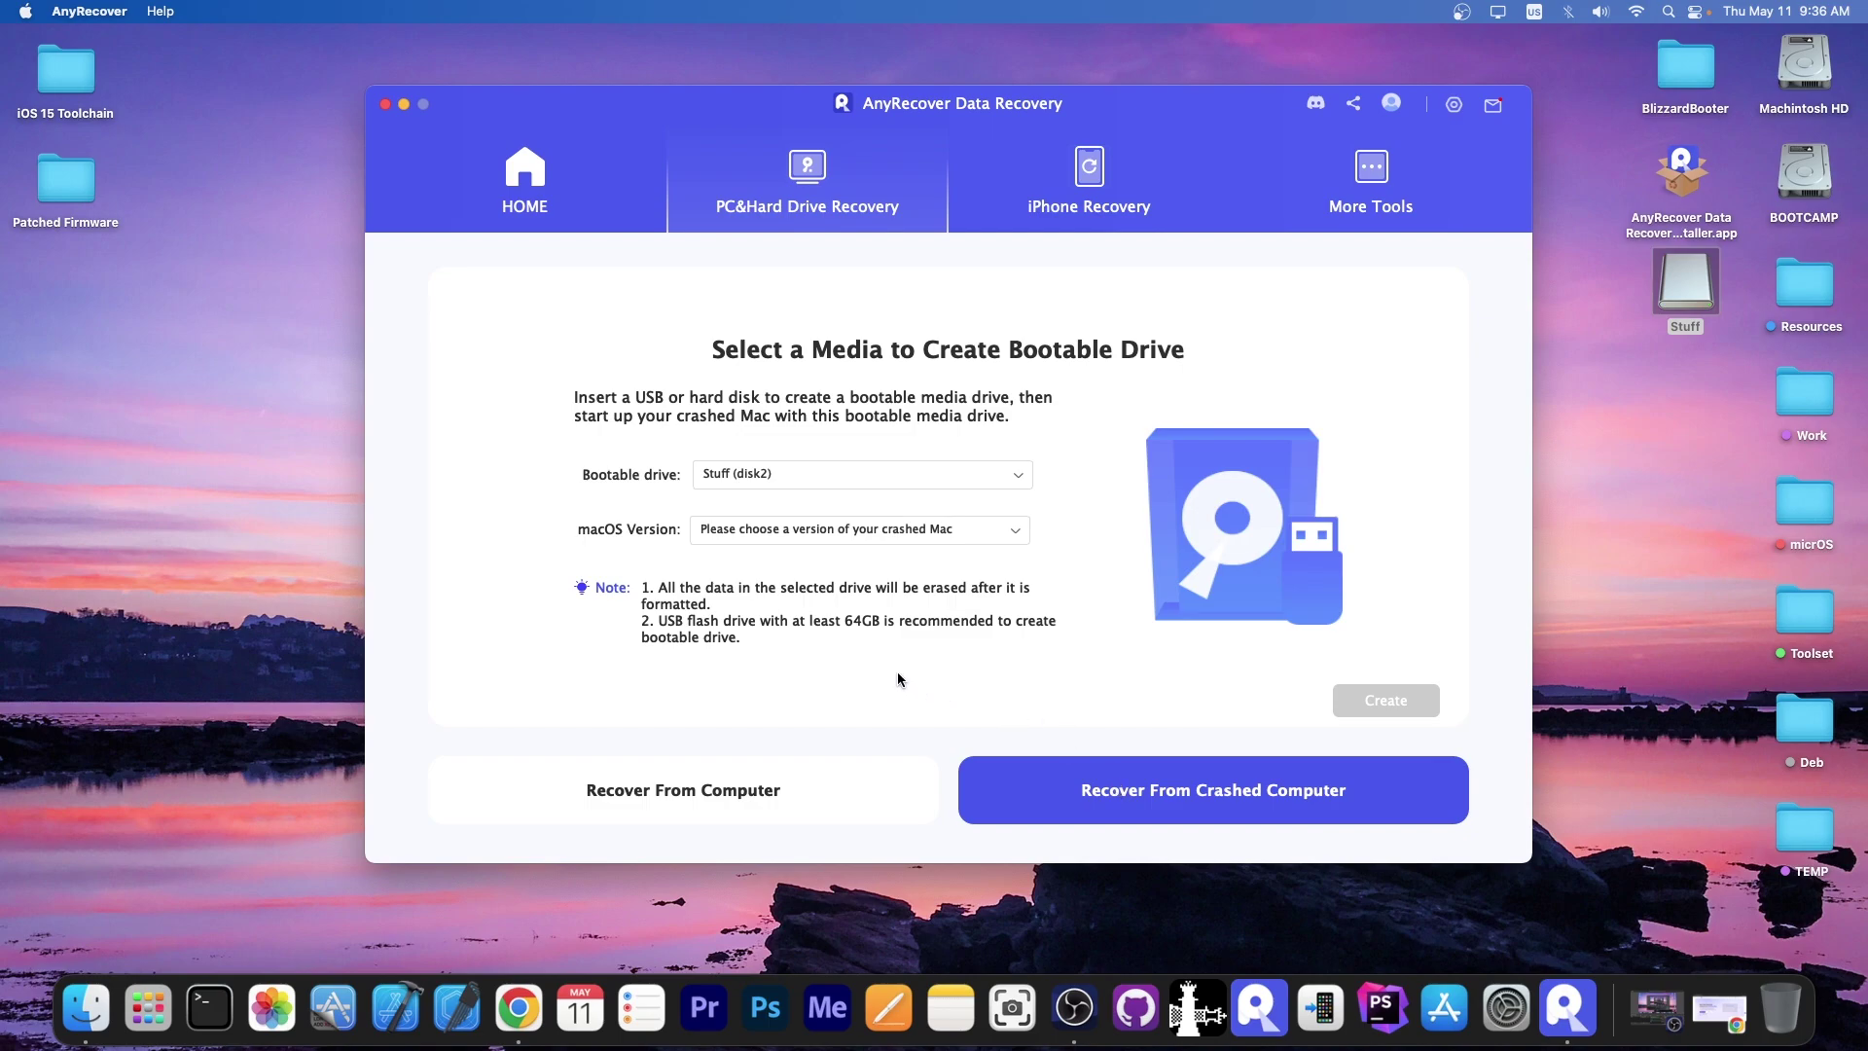
click(727, 795)
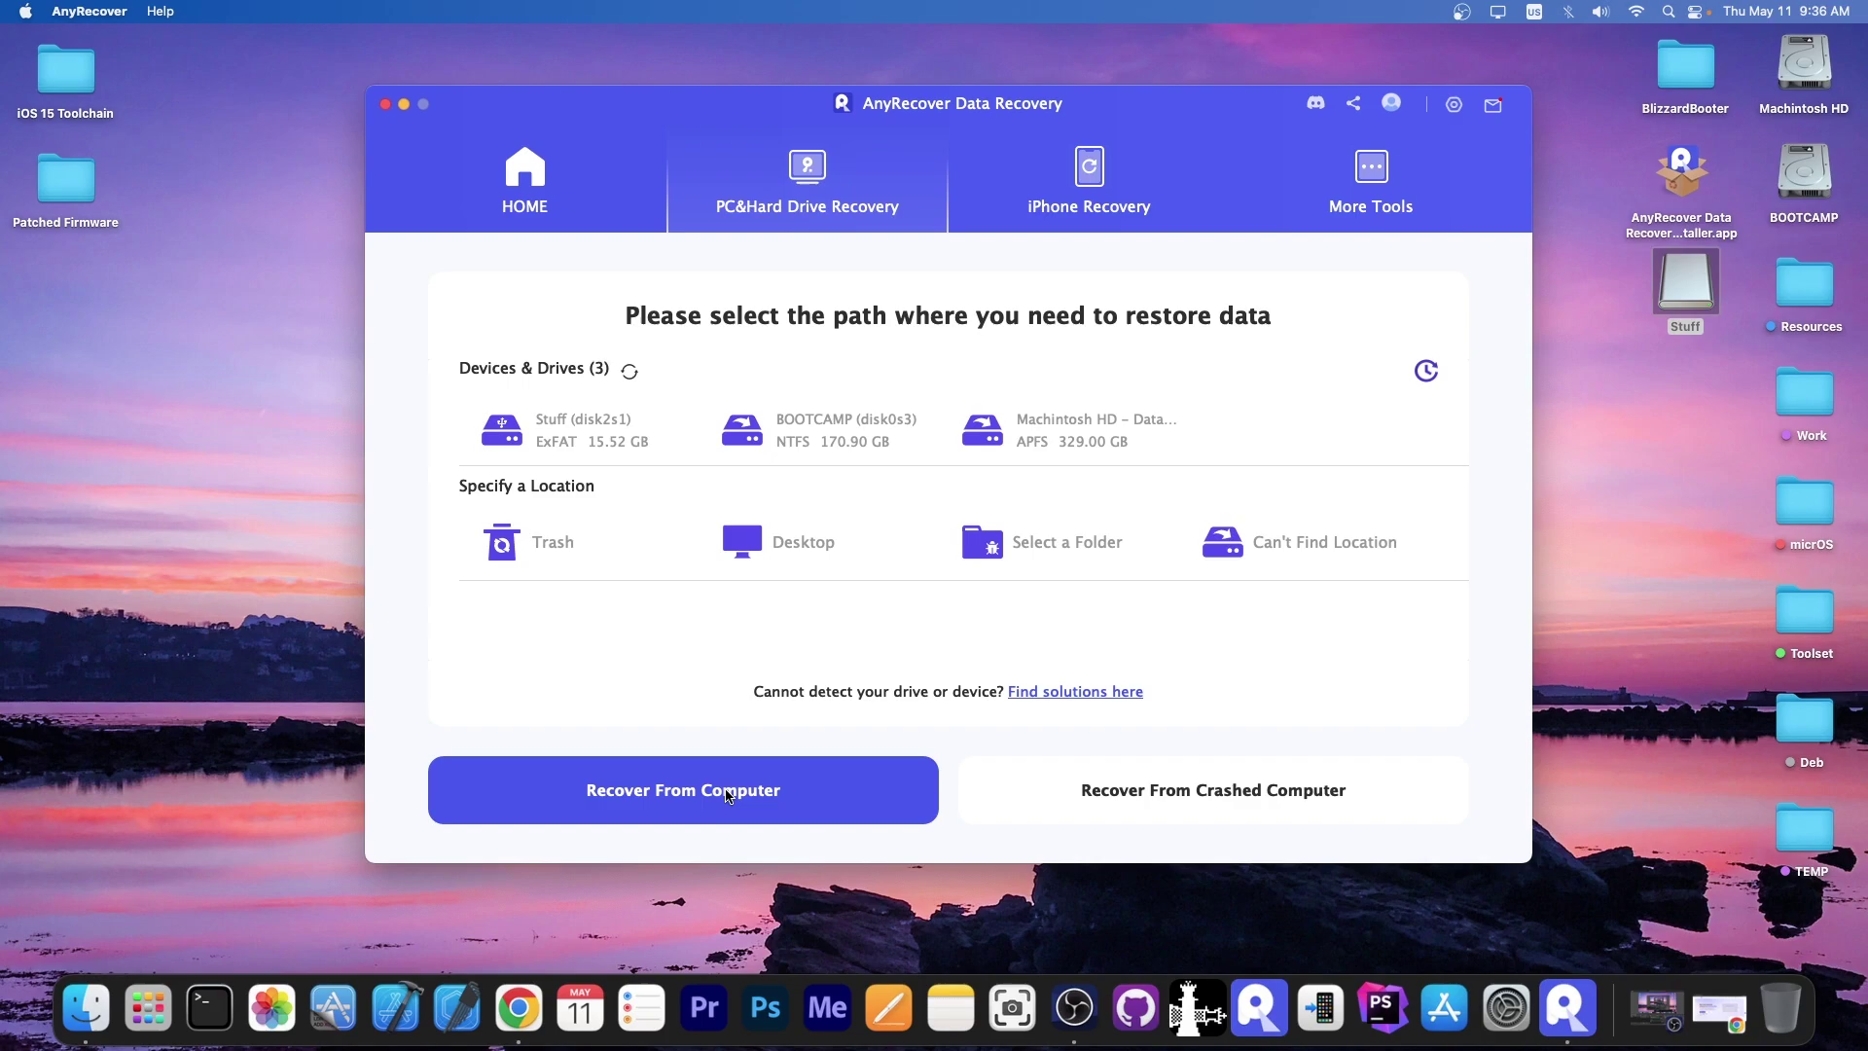
- Deep-scan the Stuff drive, expand Photo into JPG and JPEG, and show results as thumbnails
click(565, 435)
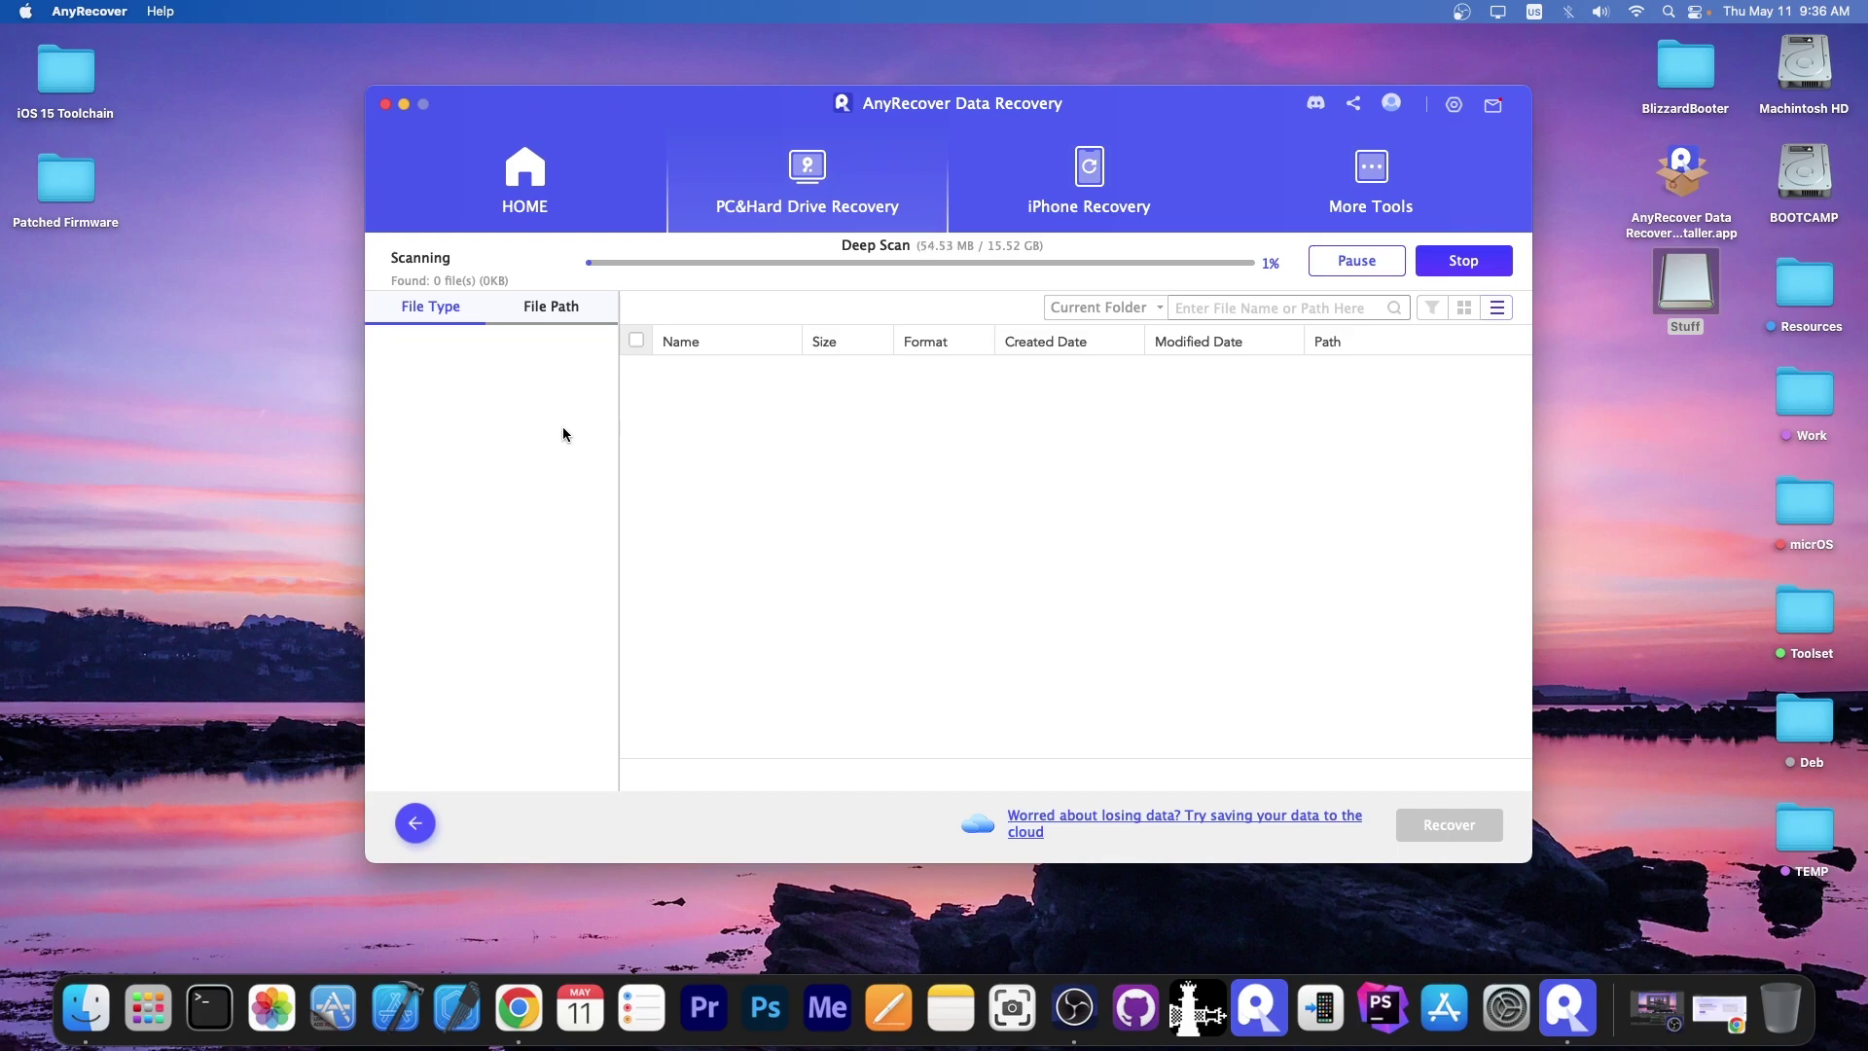
click(1698, 301)
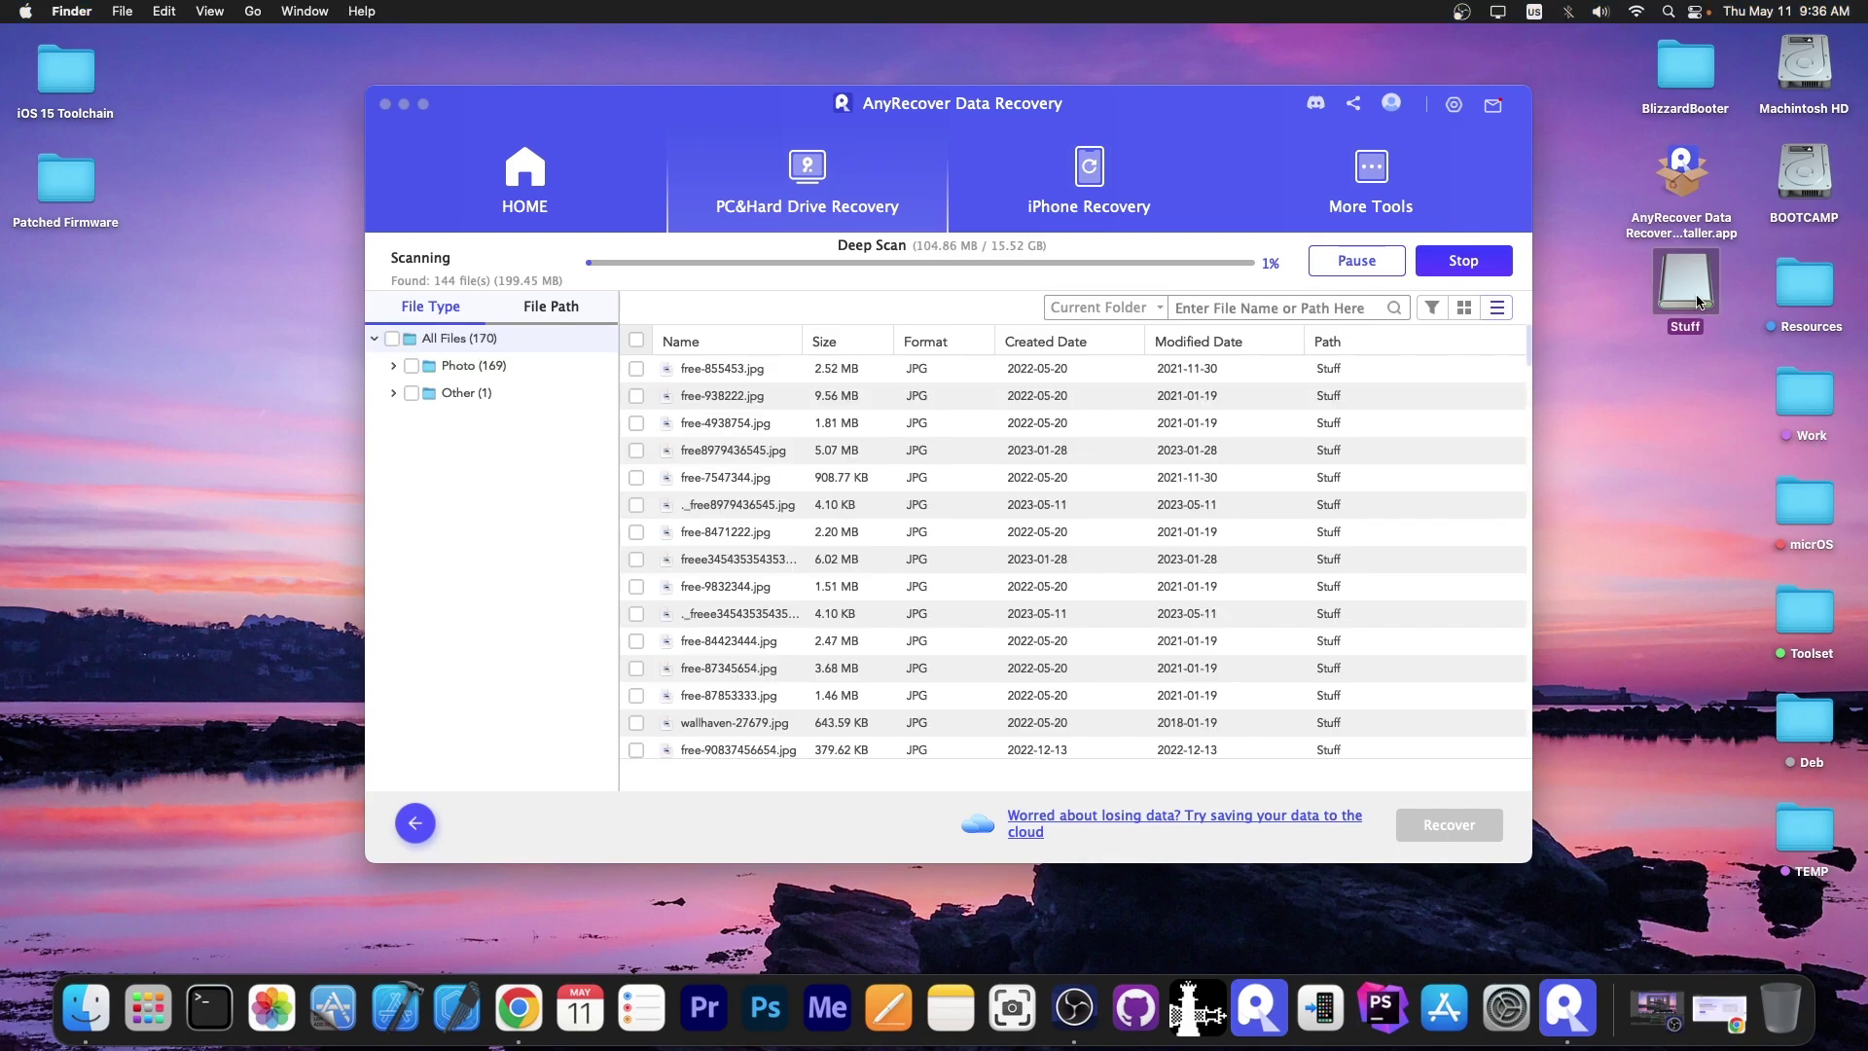
double_click(1698, 302)
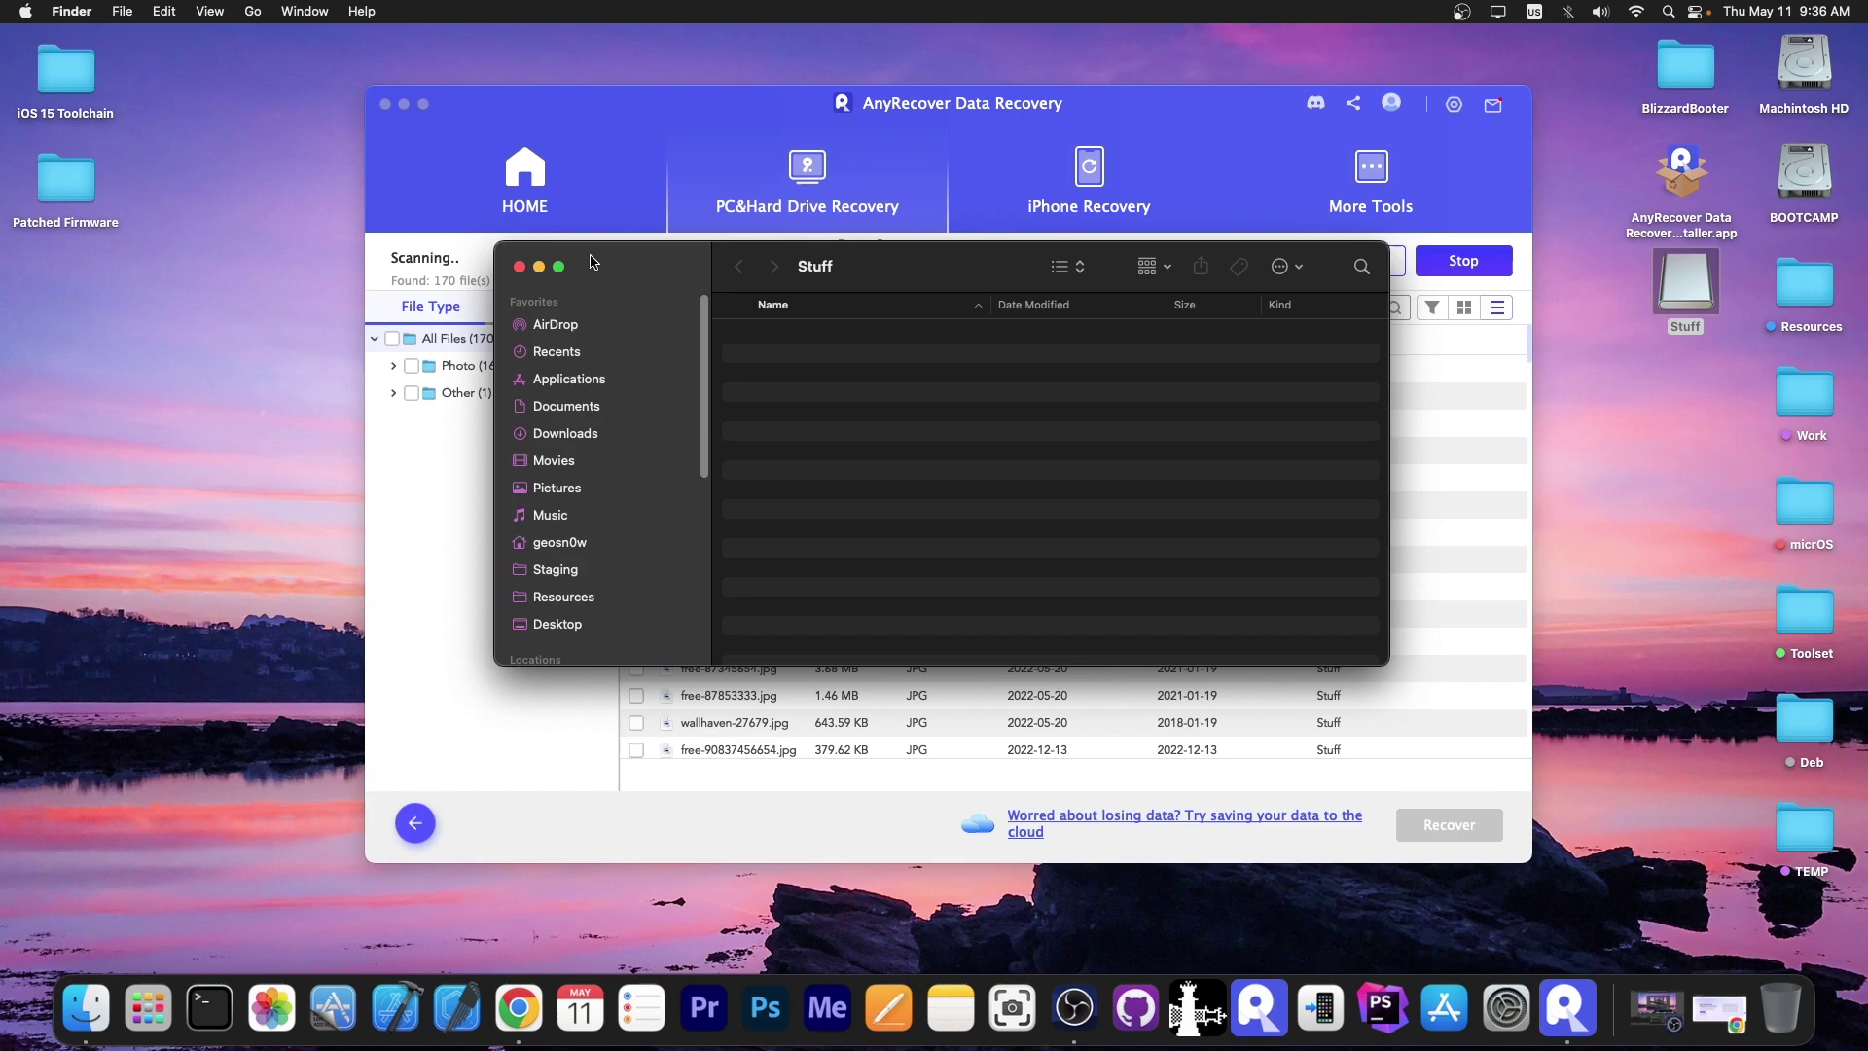
drag(590, 260, 655, 287)
click(583, 293)
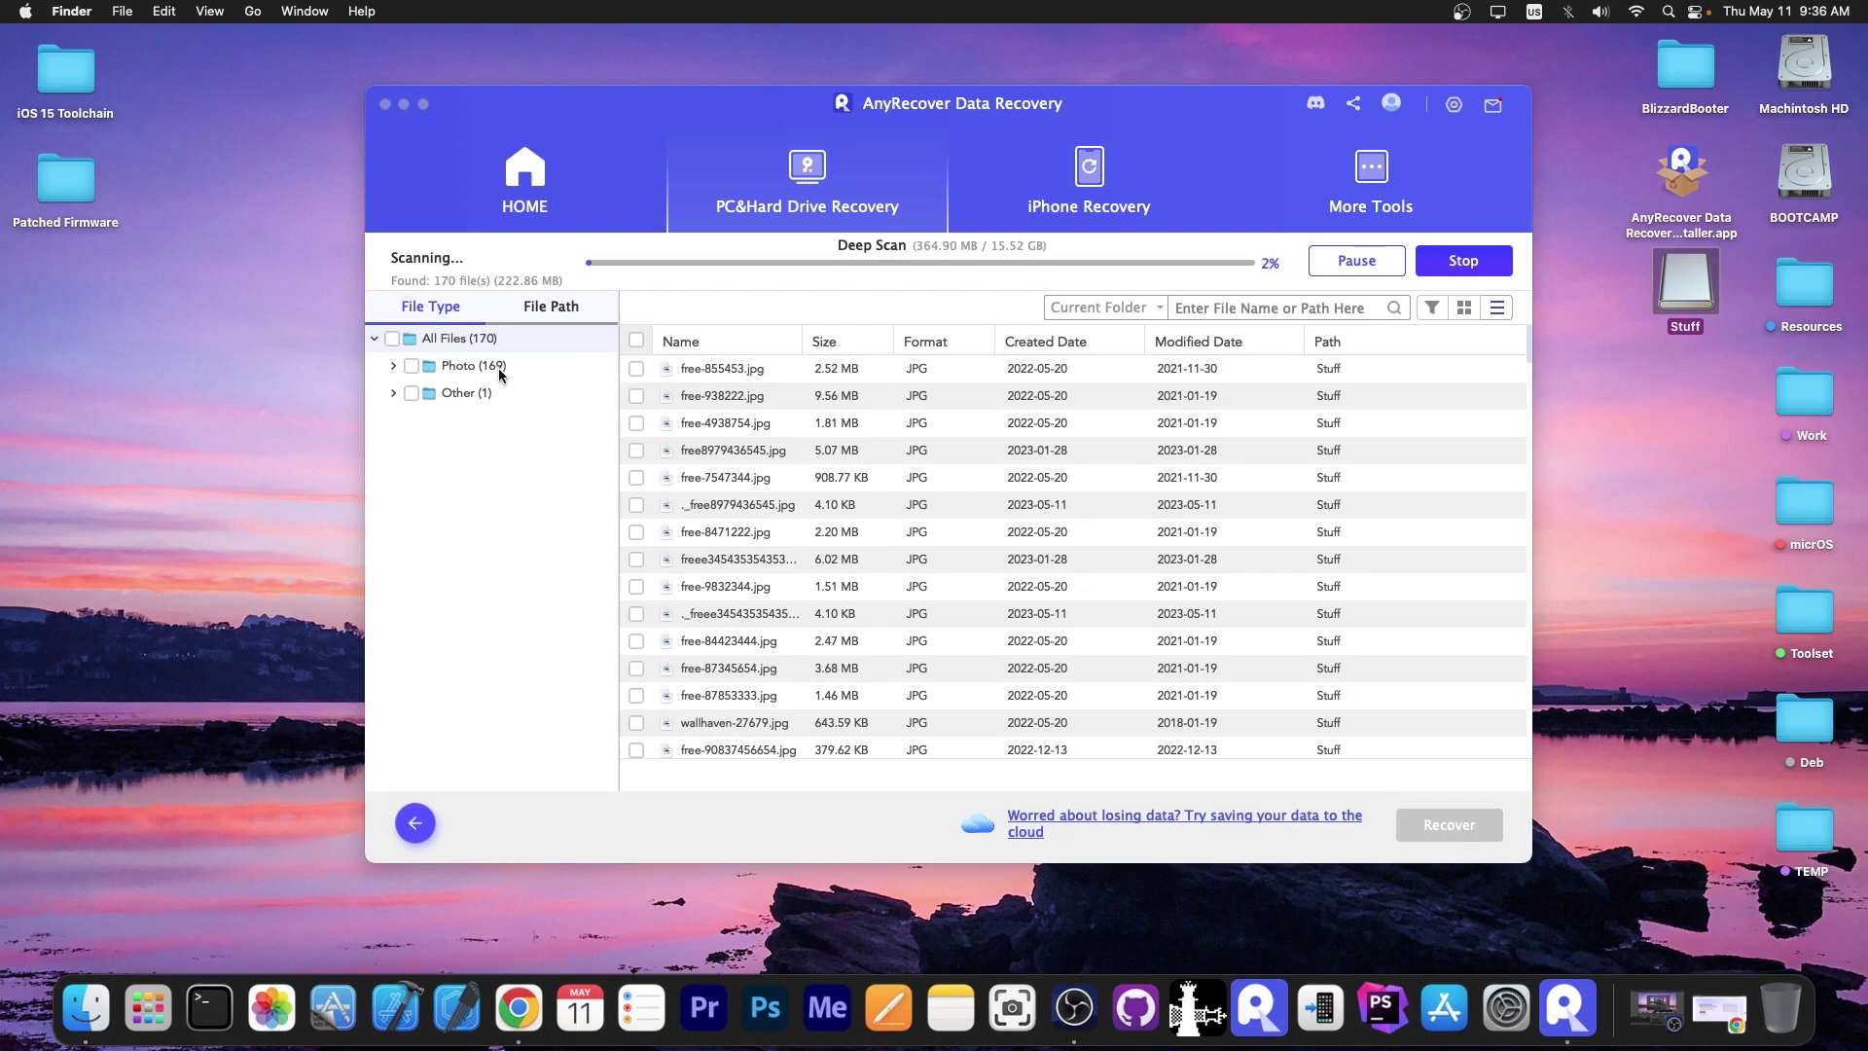
click(395, 366)
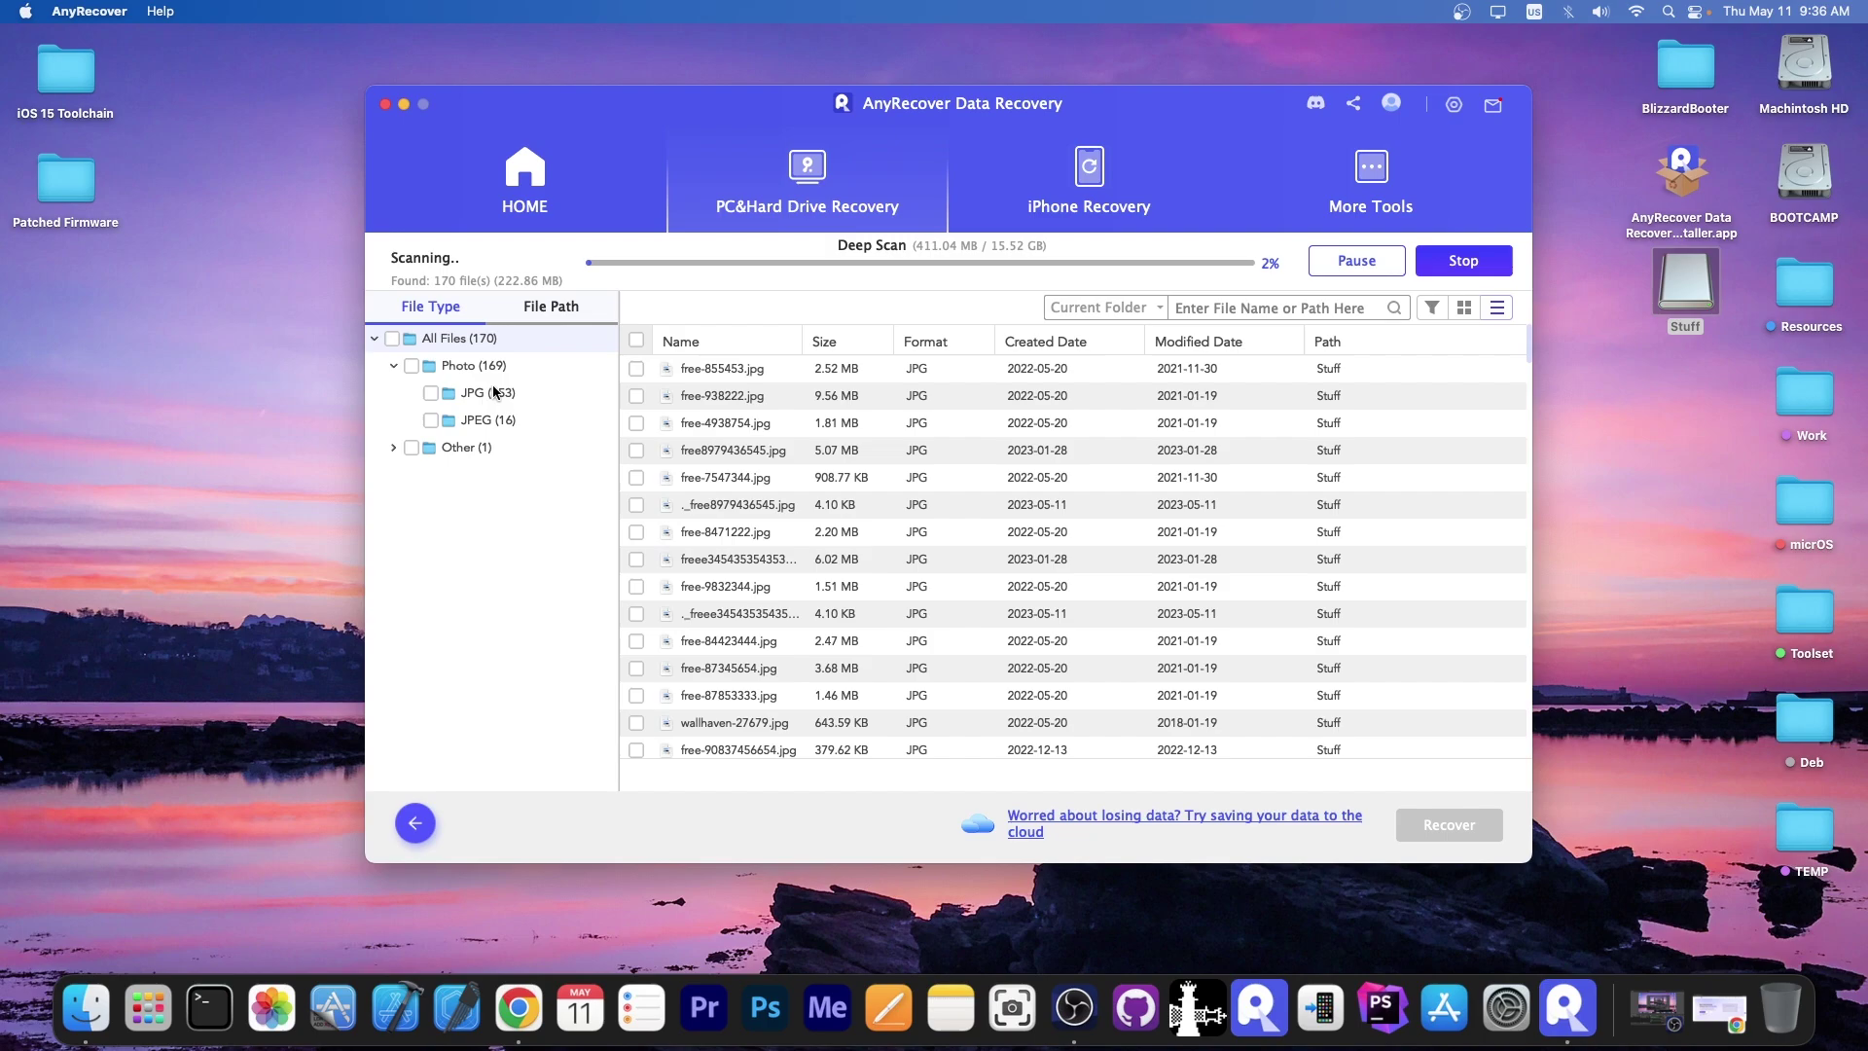
click(1464, 307)
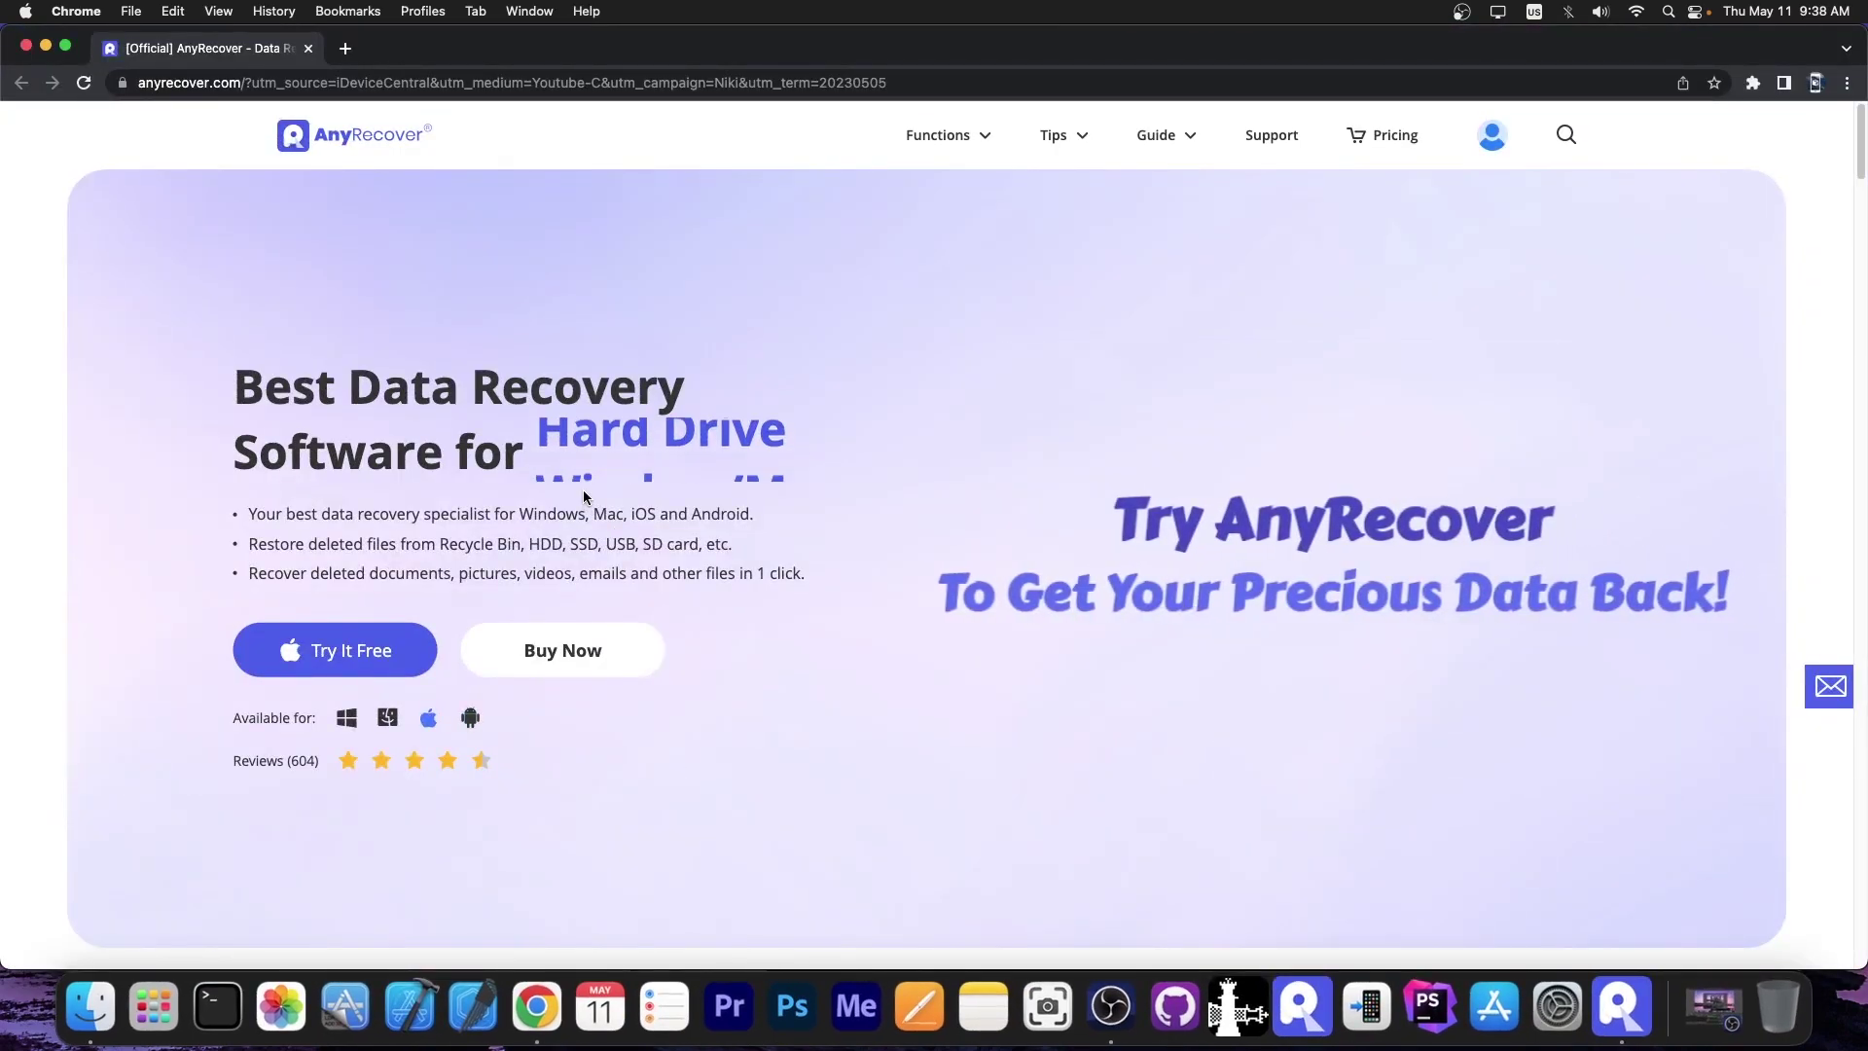
- Scroll the AnyRecover product page down to the FAQs and back up
scroll(584, 496, down, 20)
scroll(584, 491, up, 10)
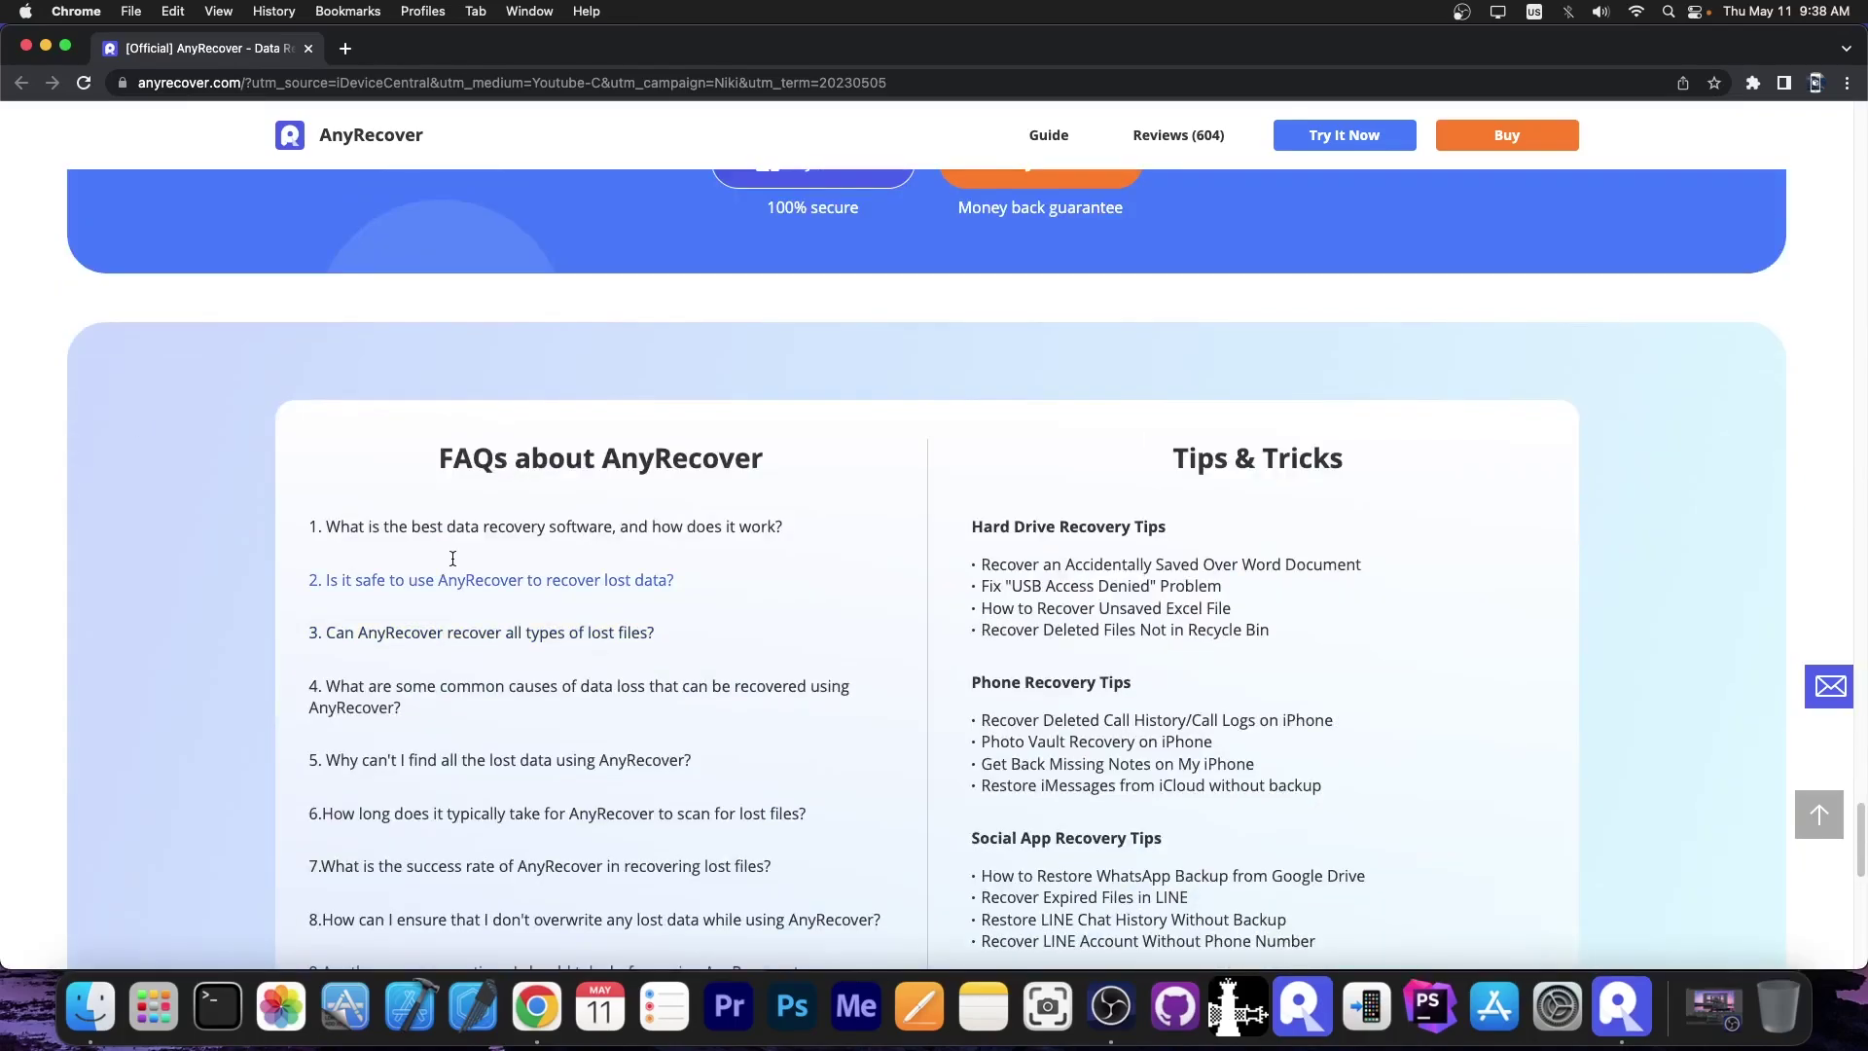
scroll(438, 565, down, 5)
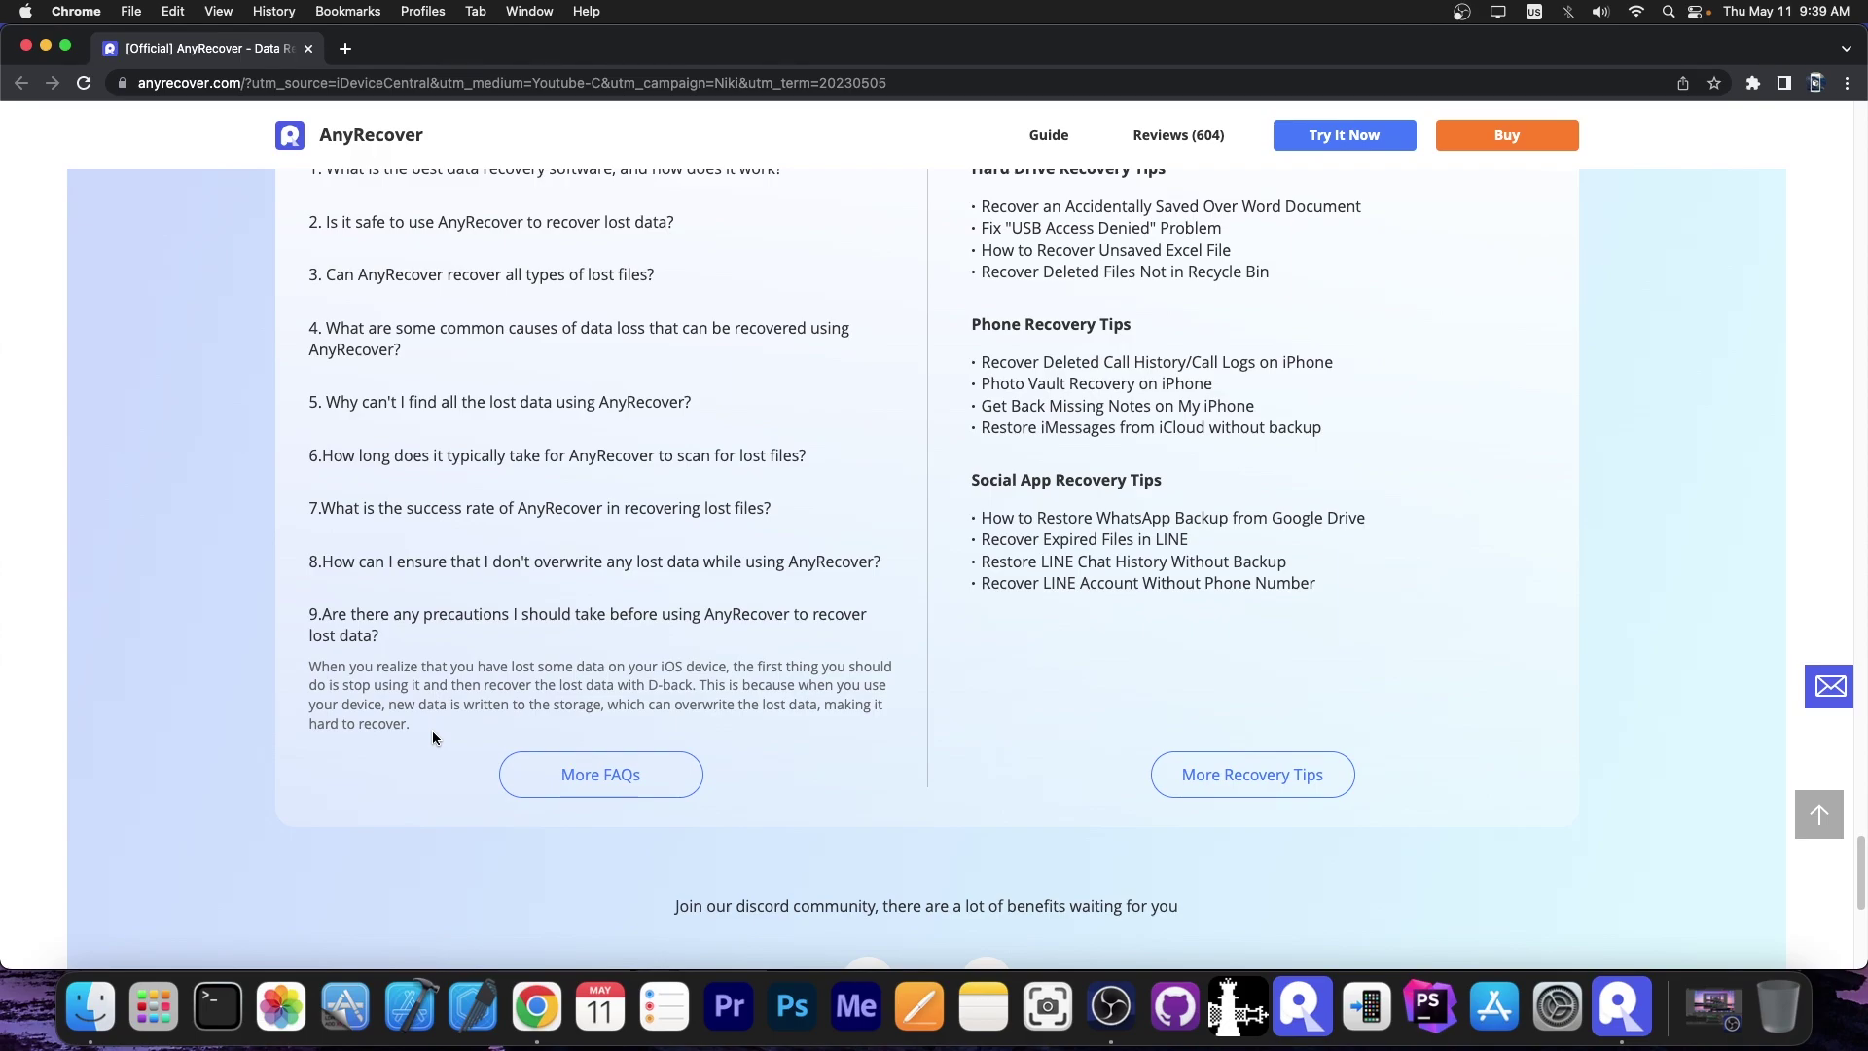
scroll(432, 729, up, 20)
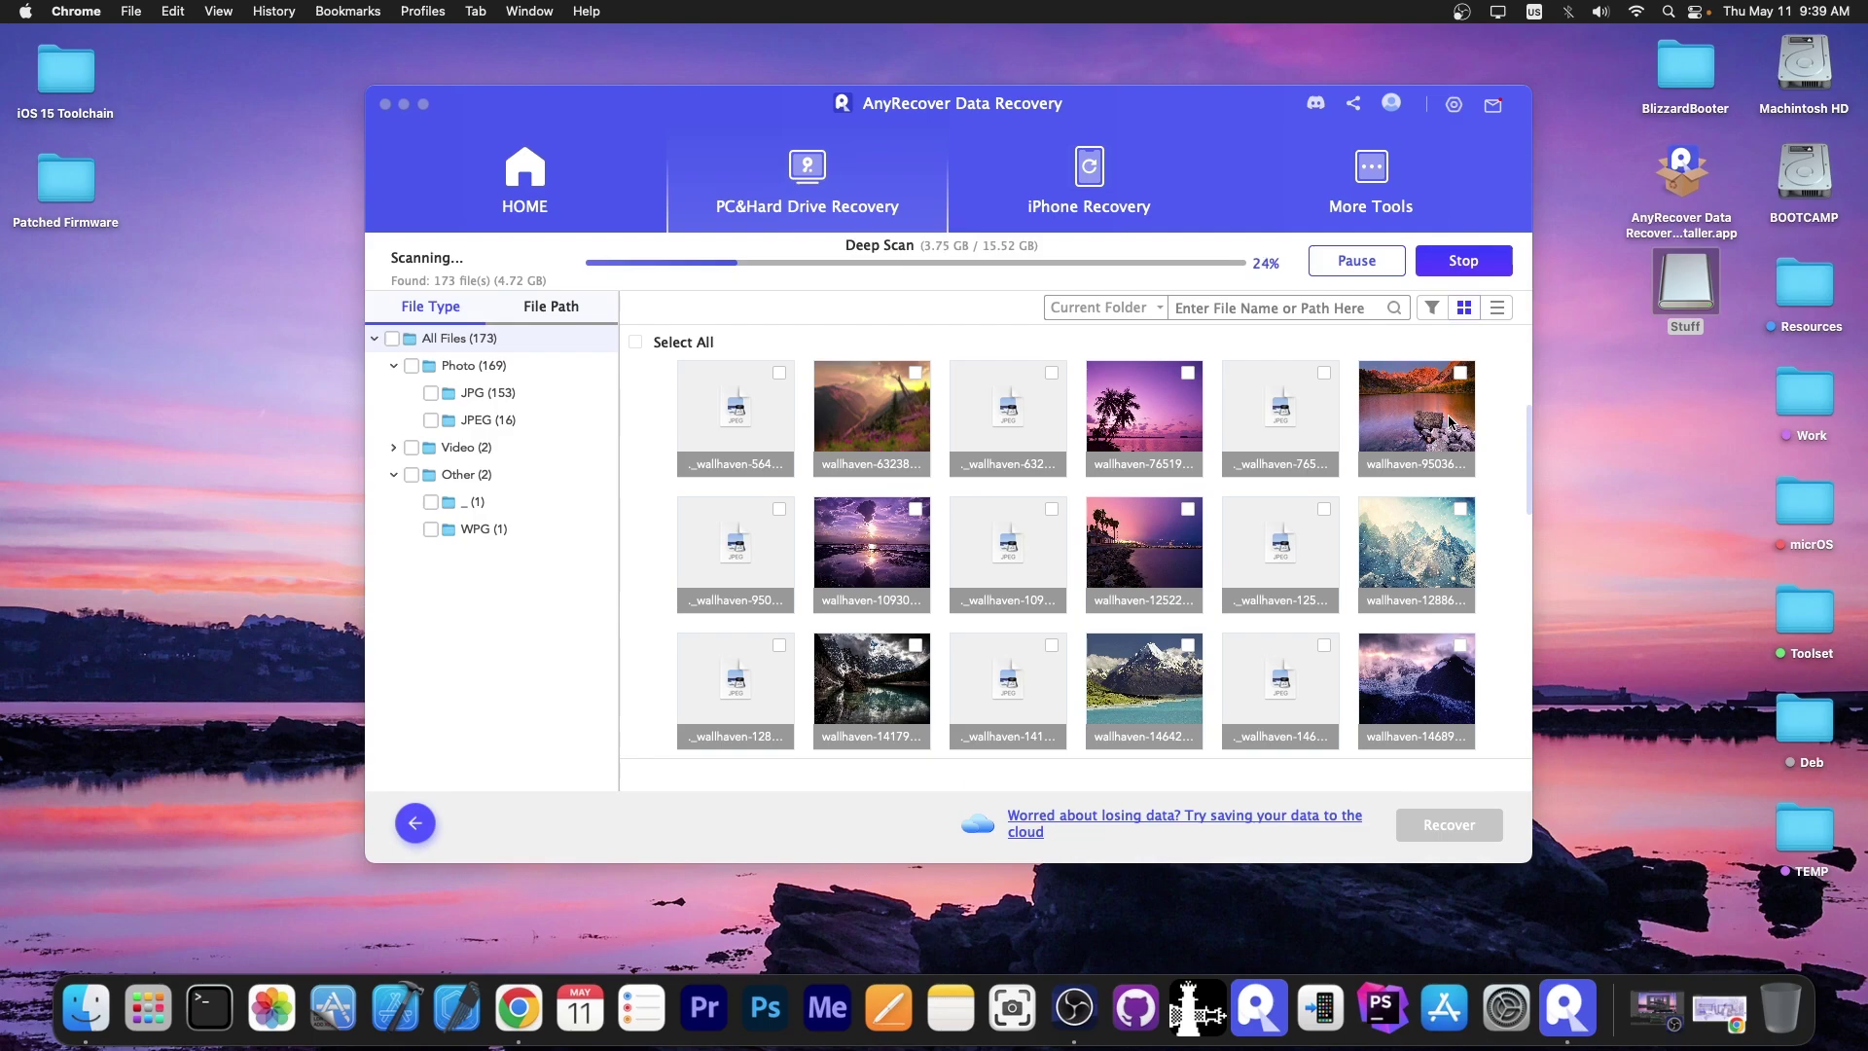
- Stop the deep scan, dismiss the completion notice, and expand Photo into JPG and JPEG
click(1463, 262)
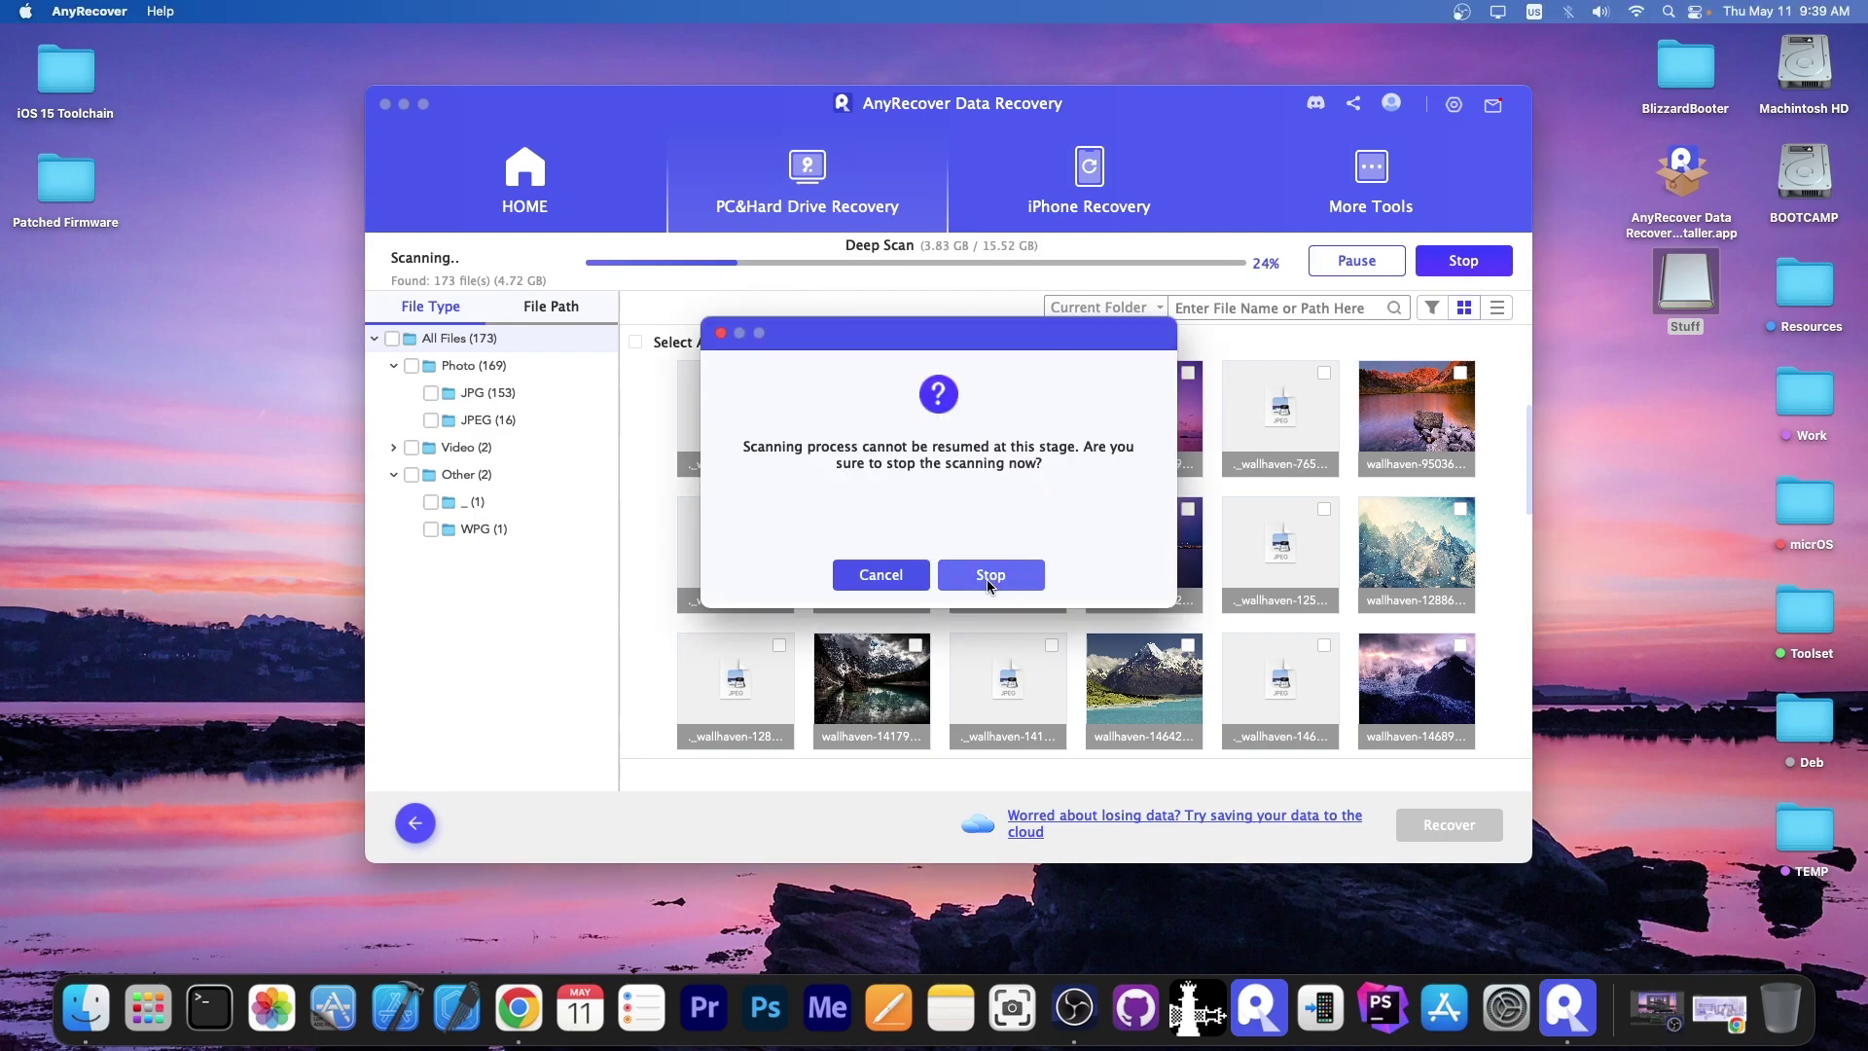
click(989, 574)
click(976, 562)
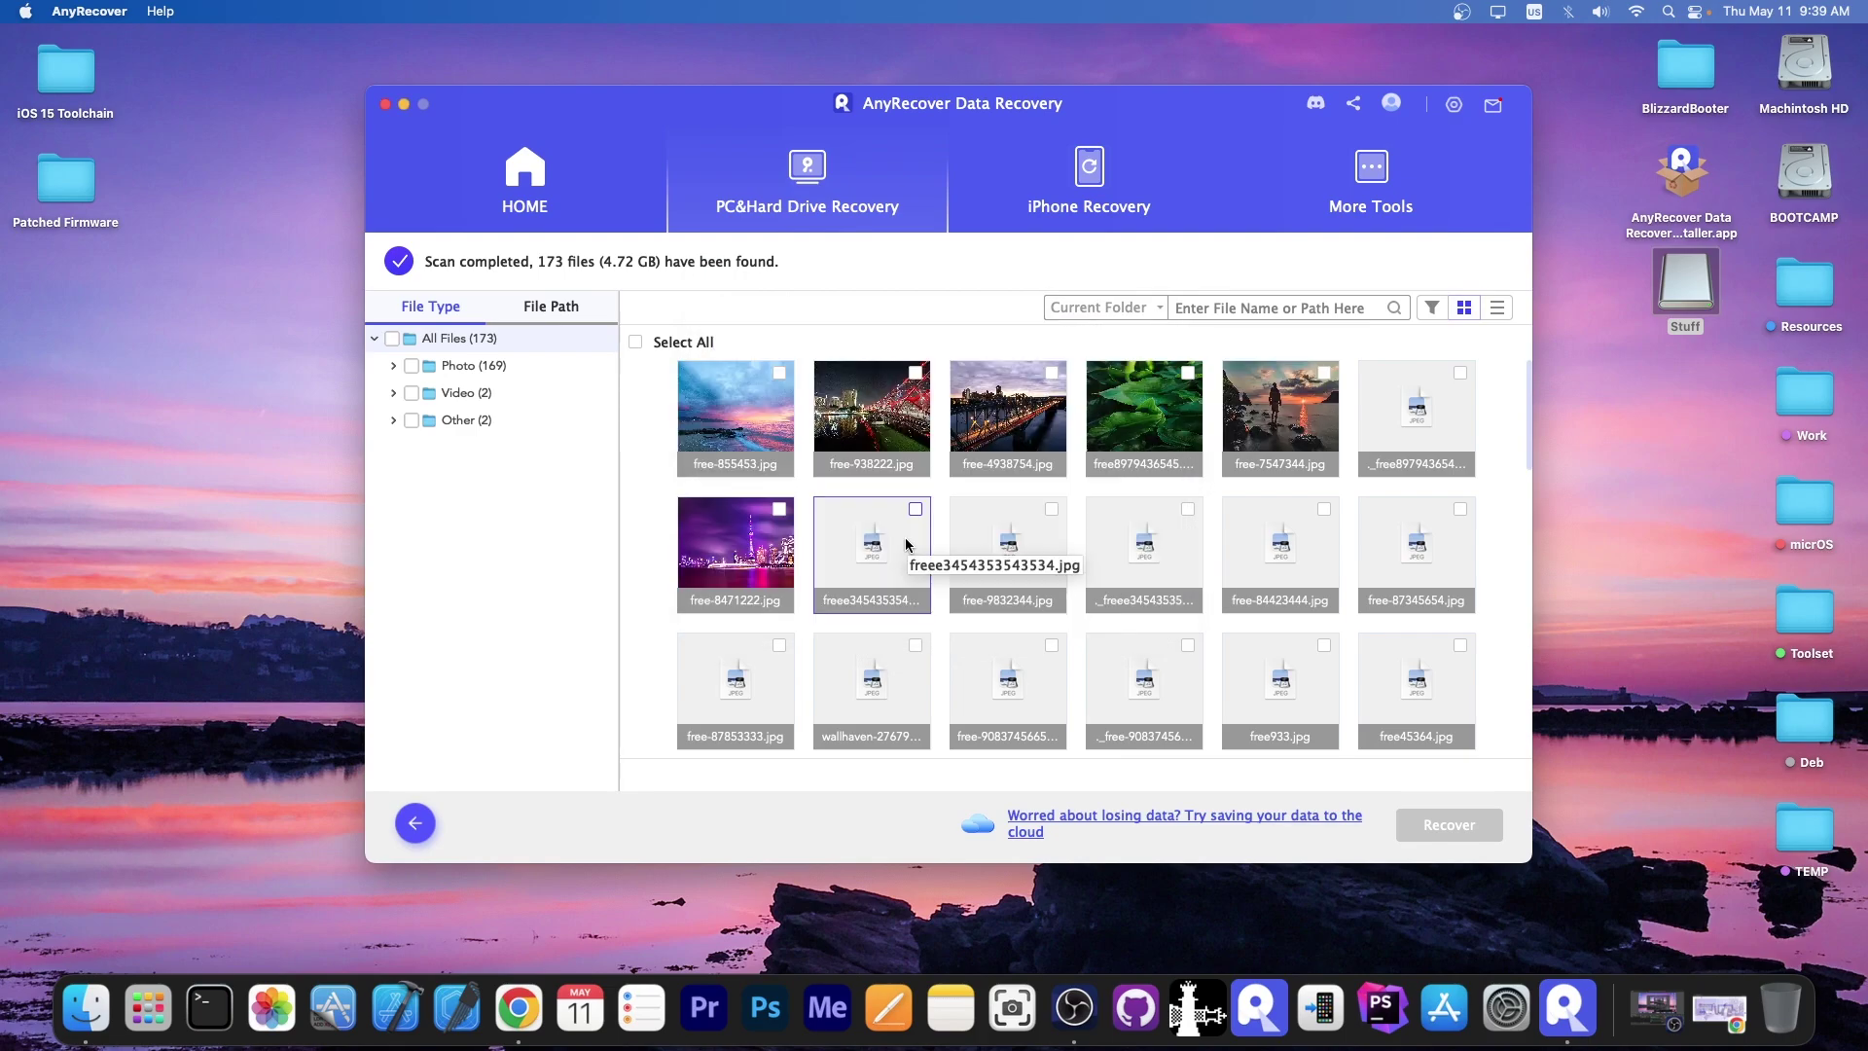
click(434, 370)
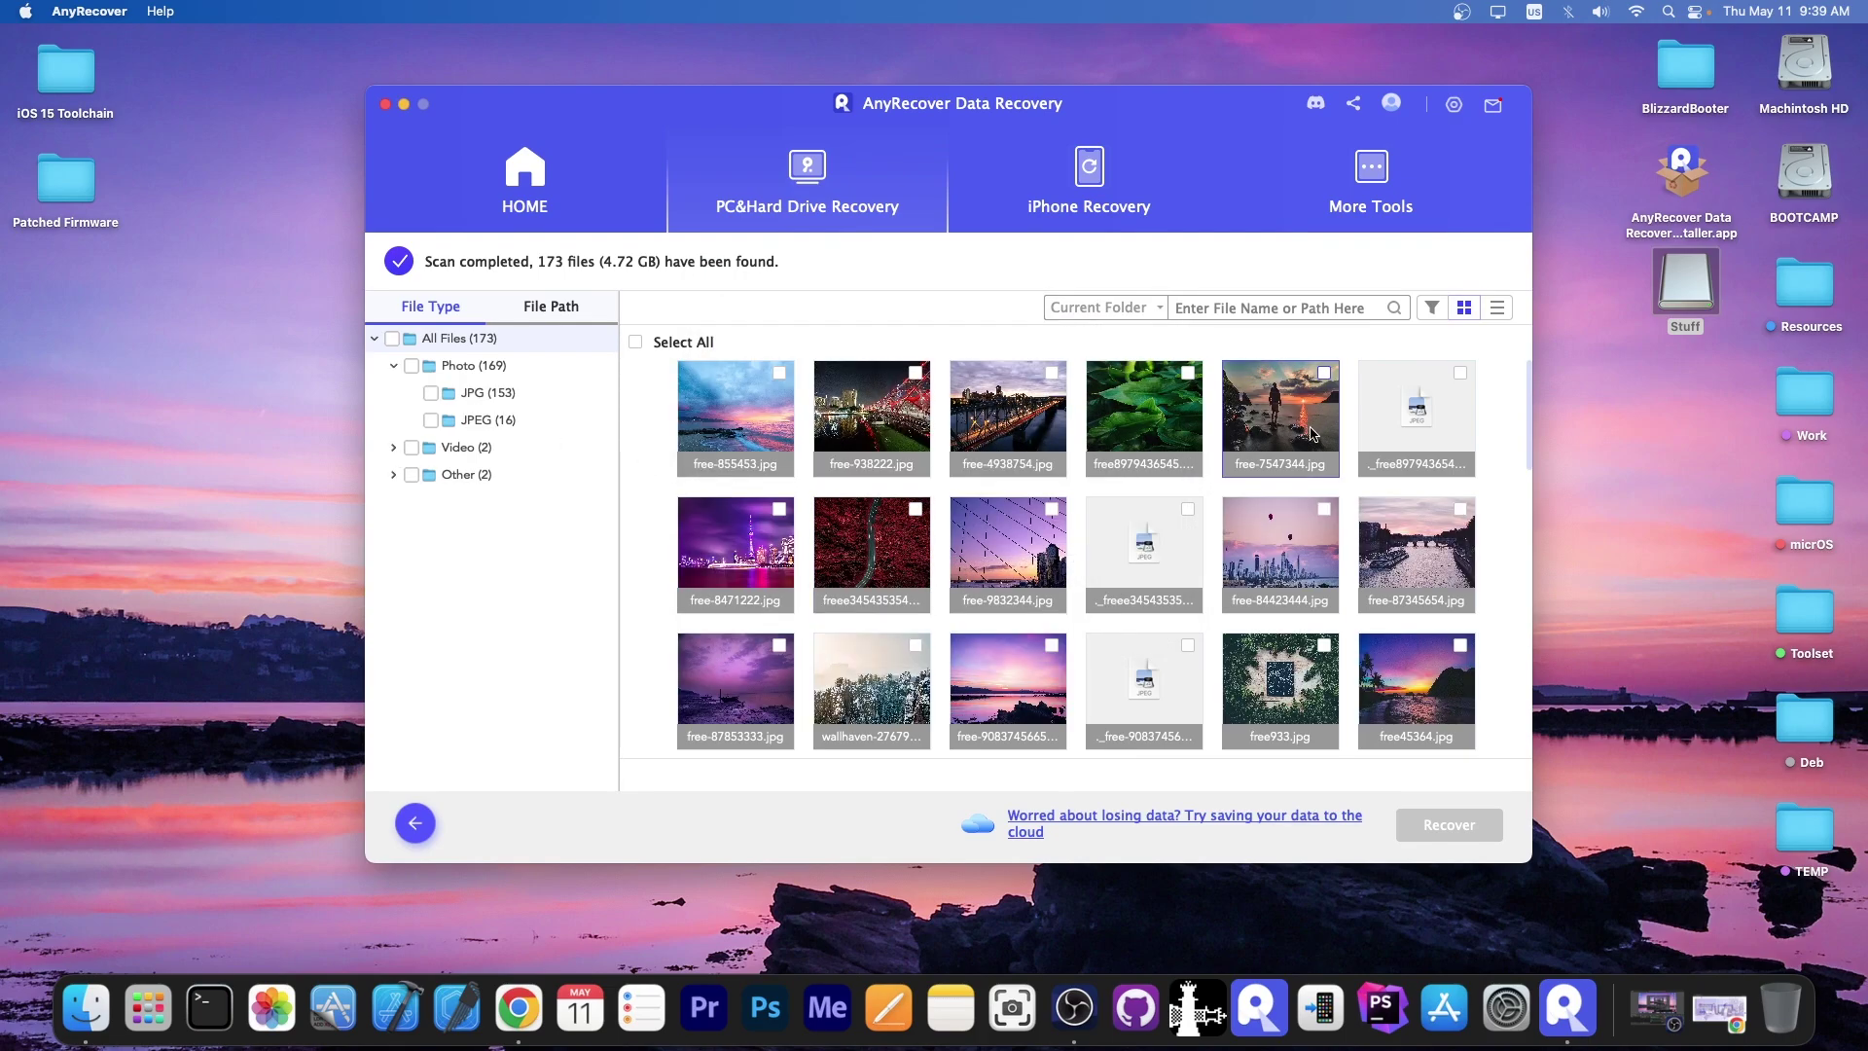
- Select all found files, then uncheck the preview-less tiles, leaving 168 of 173 selected
click(779, 374)
key(super+a)
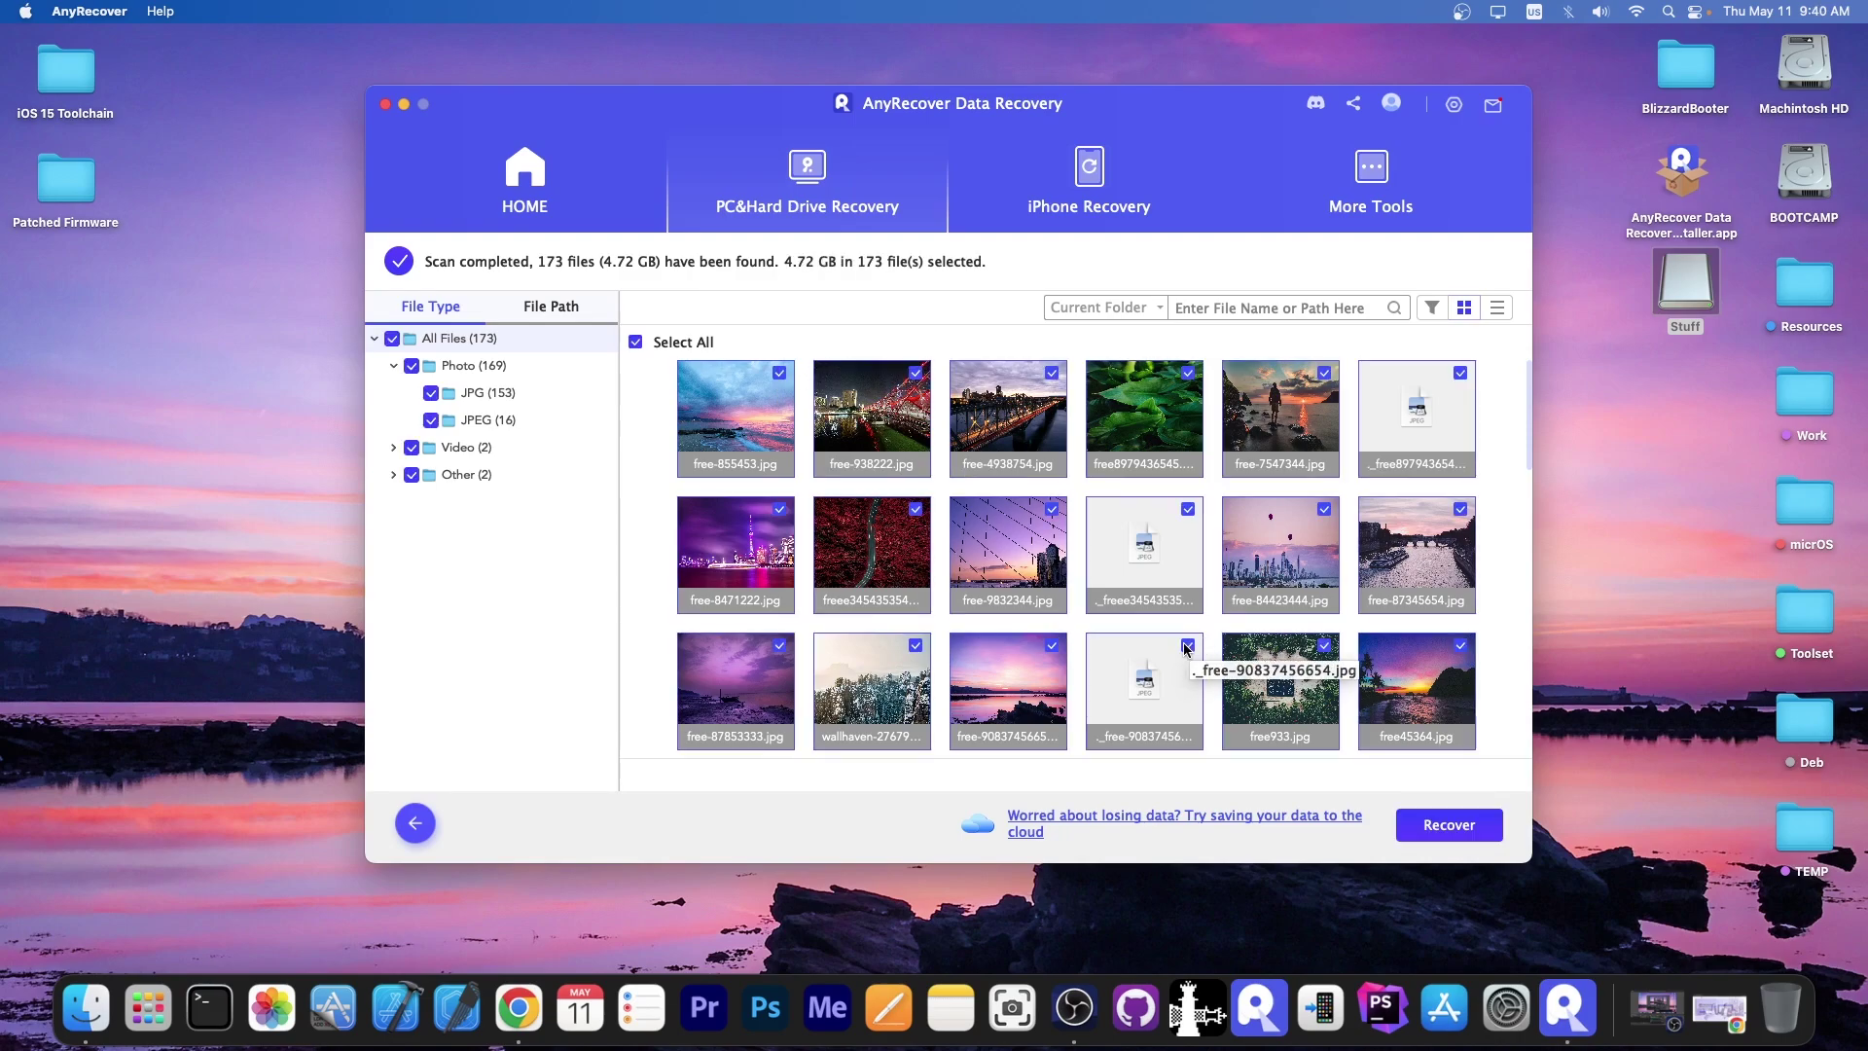
click(1187, 644)
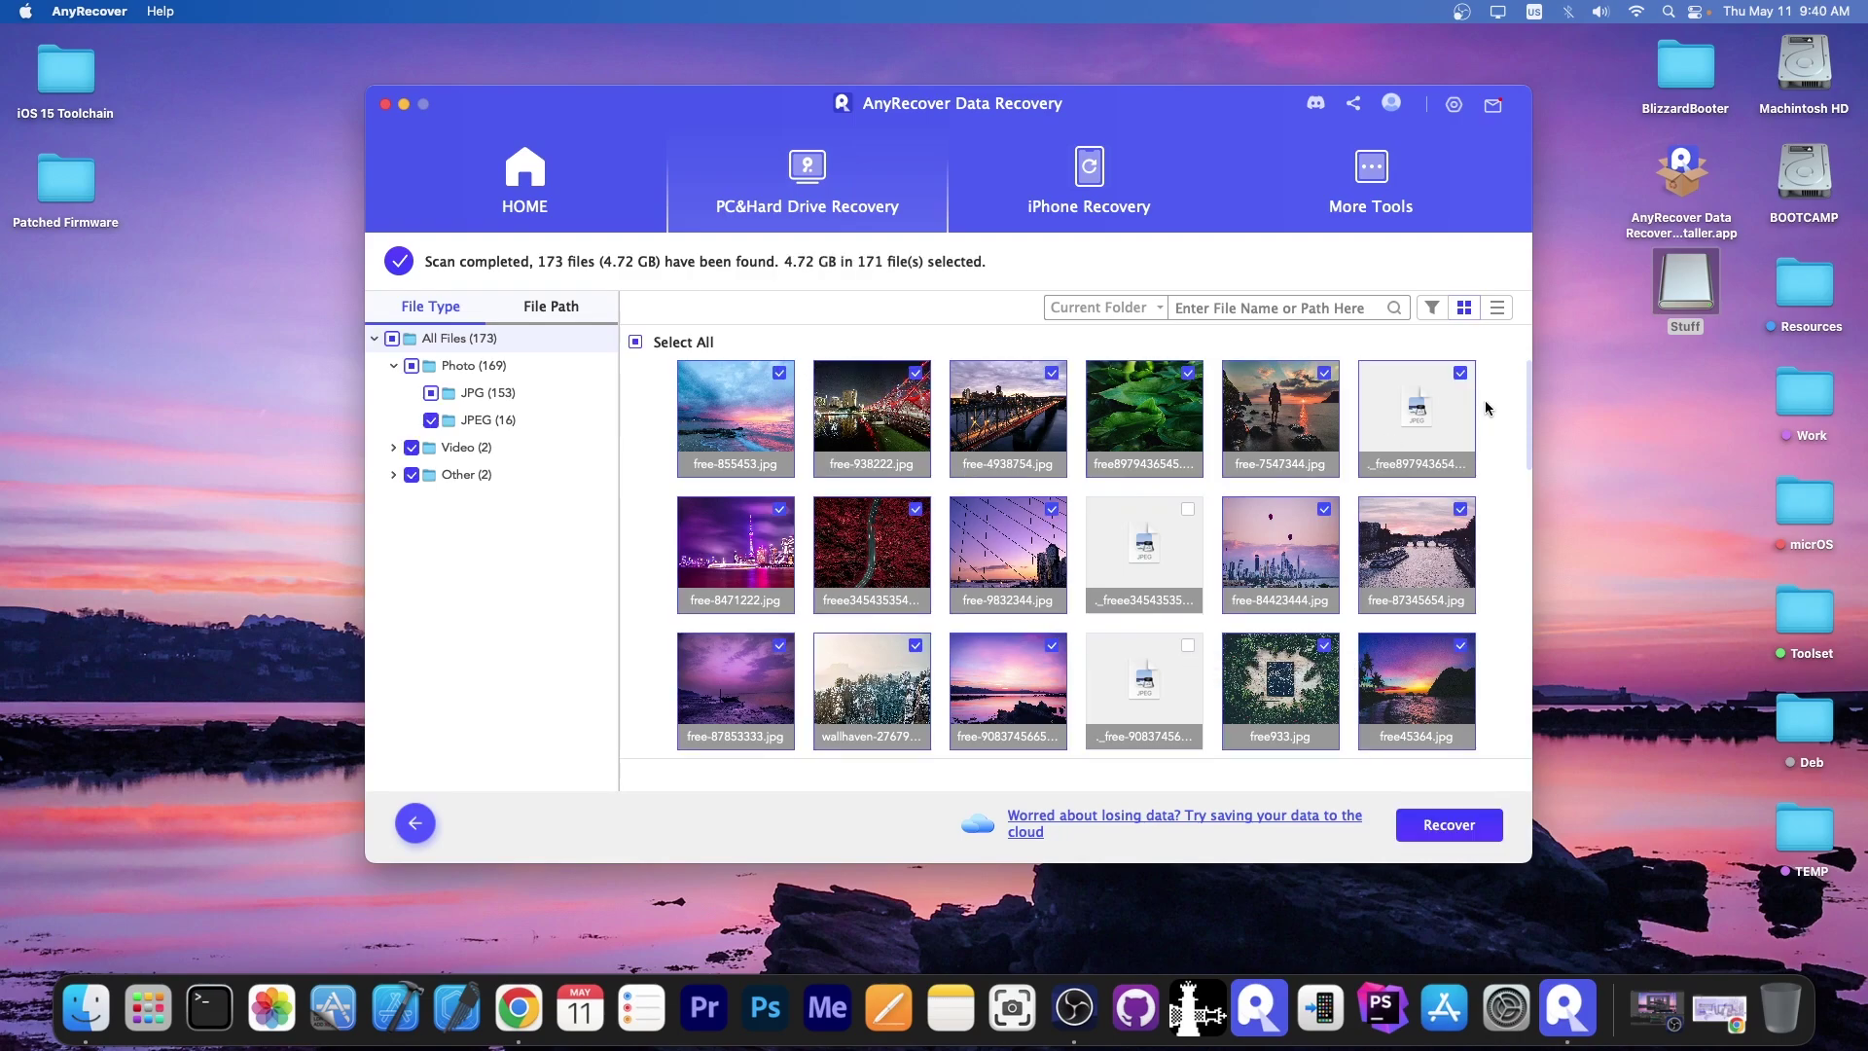
click(1460, 373)
scroll(1129, 652, down, 3)
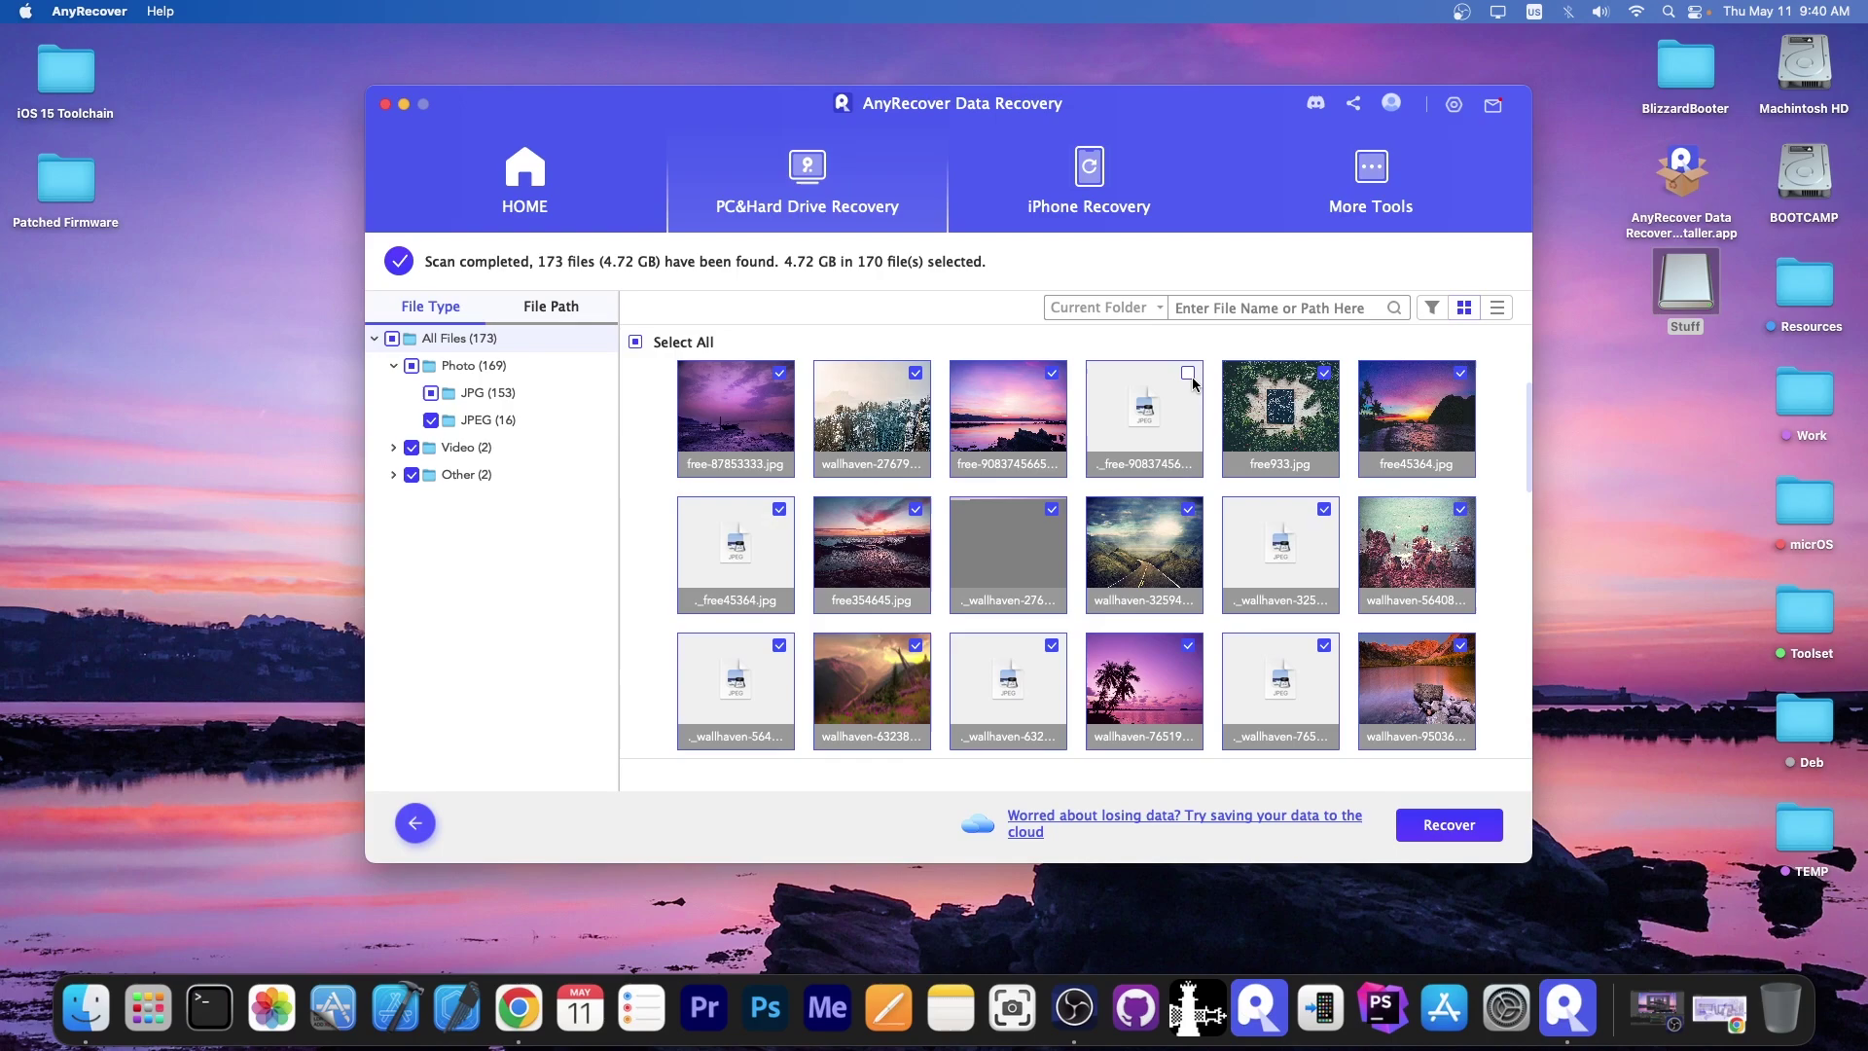
click(1324, 509)
click(1324, 645)
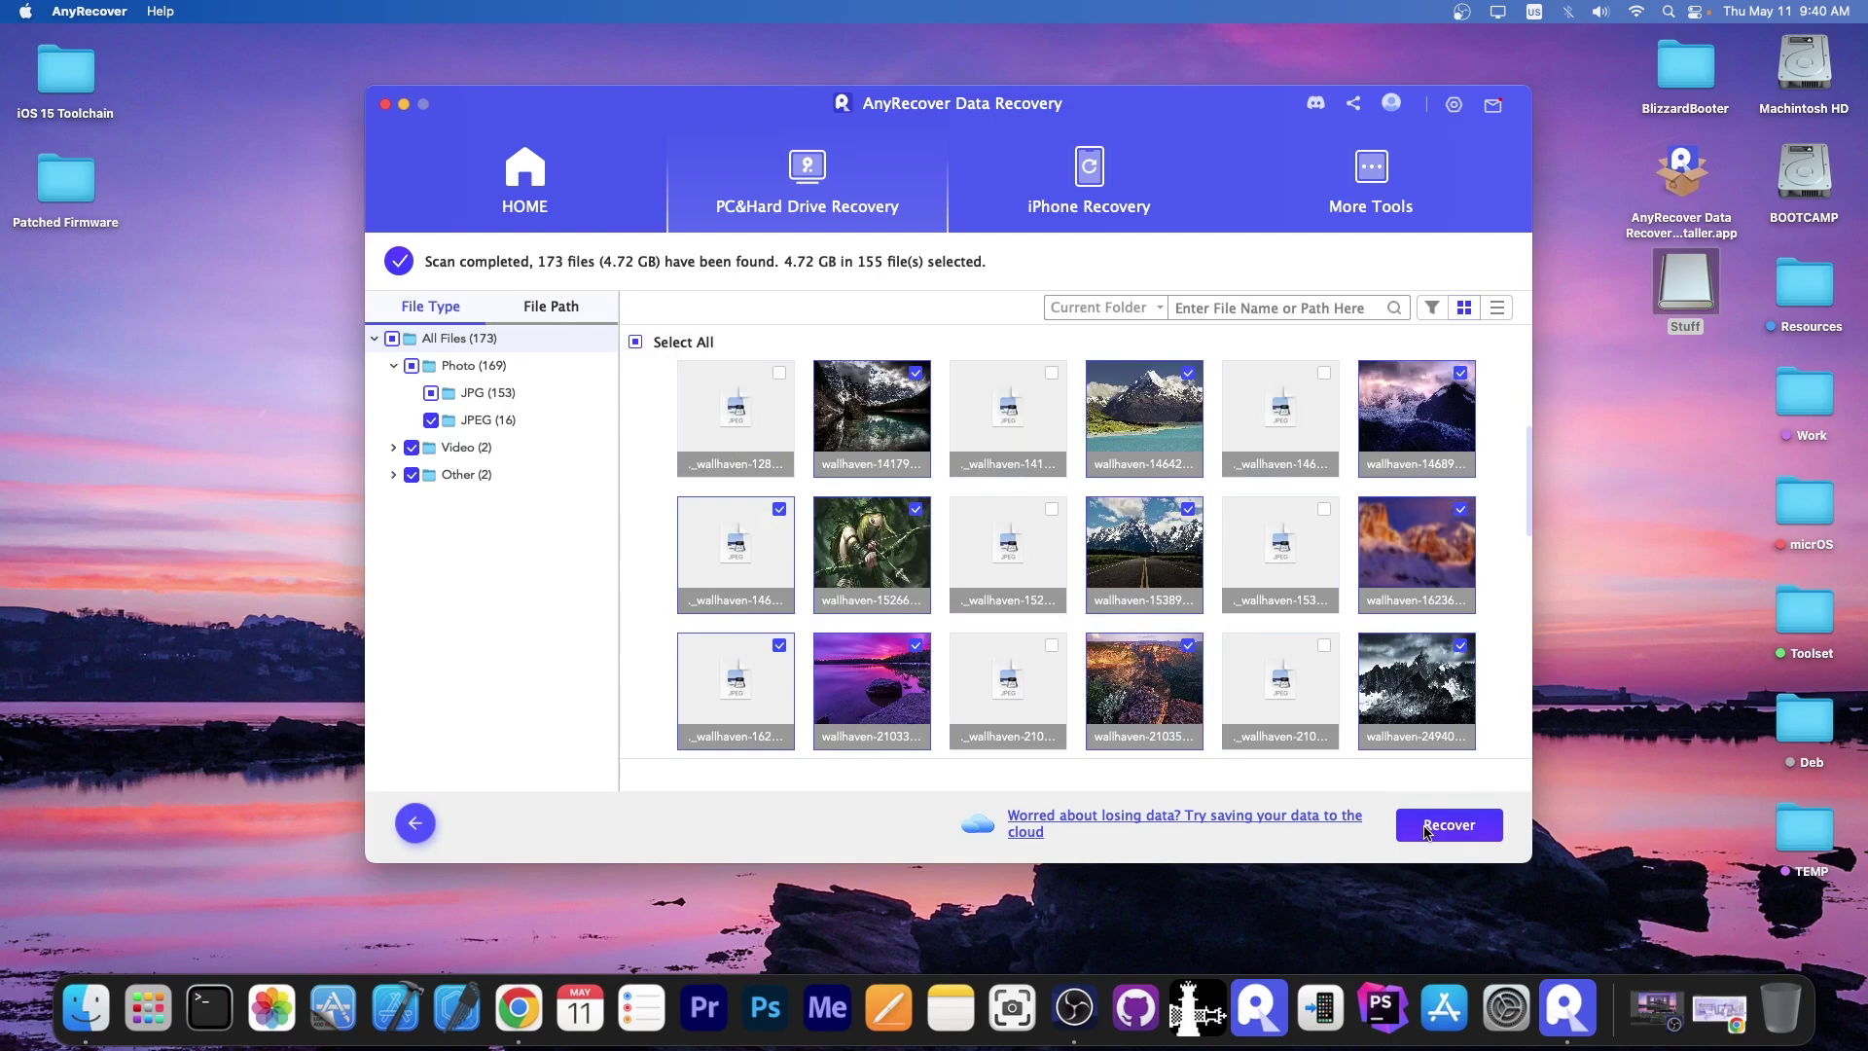
- Recover the selected files into a newly created 'Recovery' folder on the Desktop
click(1426, 831)
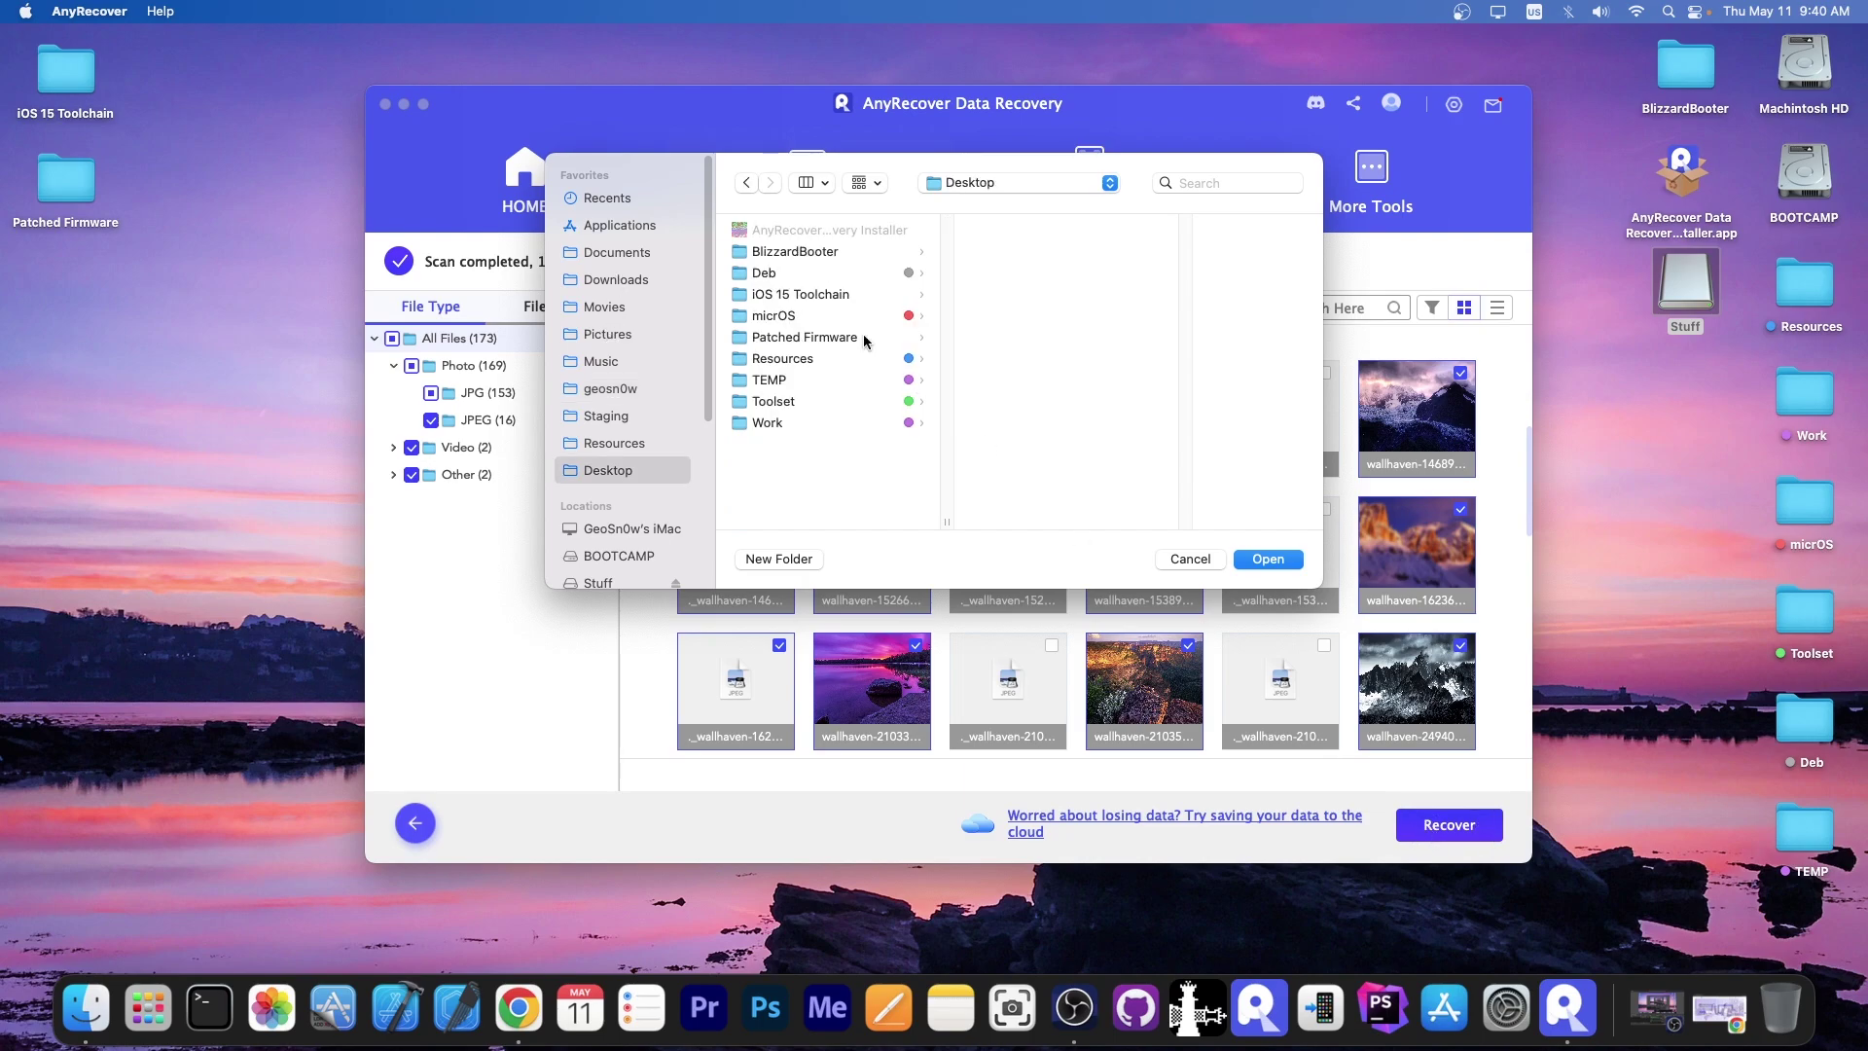
scroll(709, 201, down, 1)
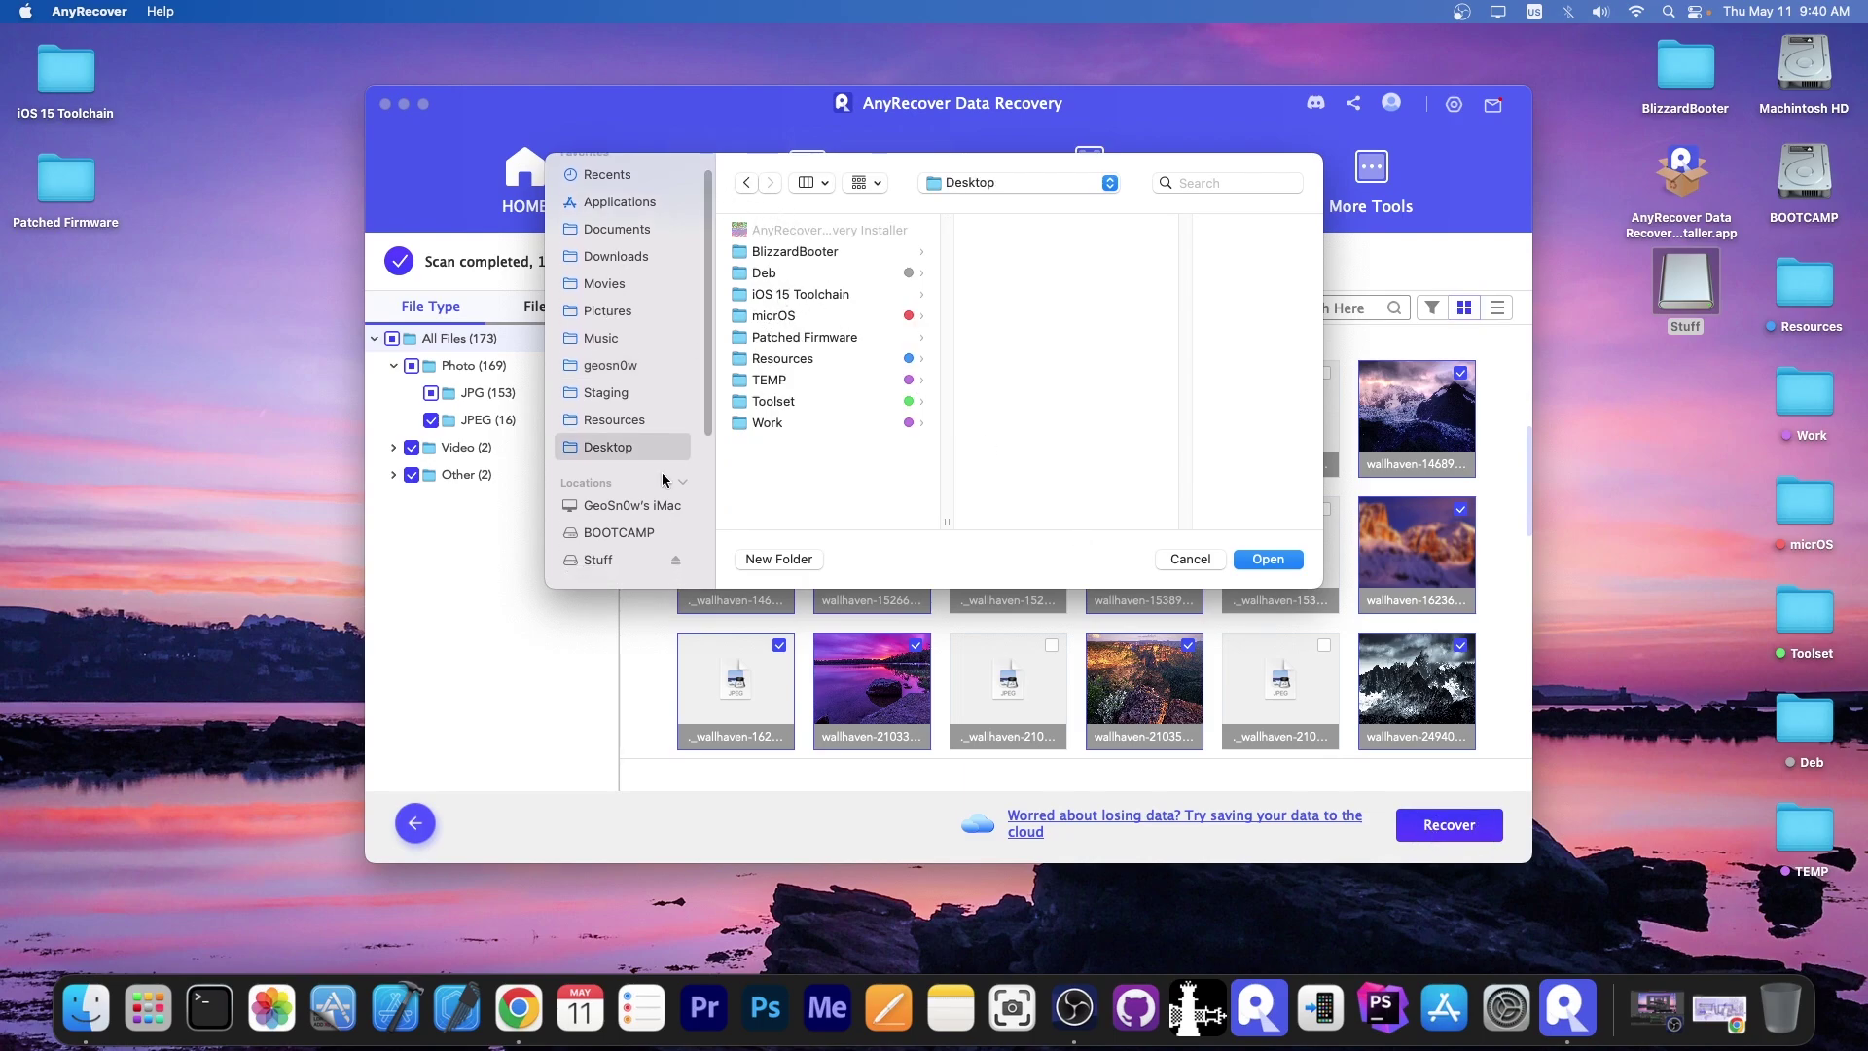
click(789, 561)
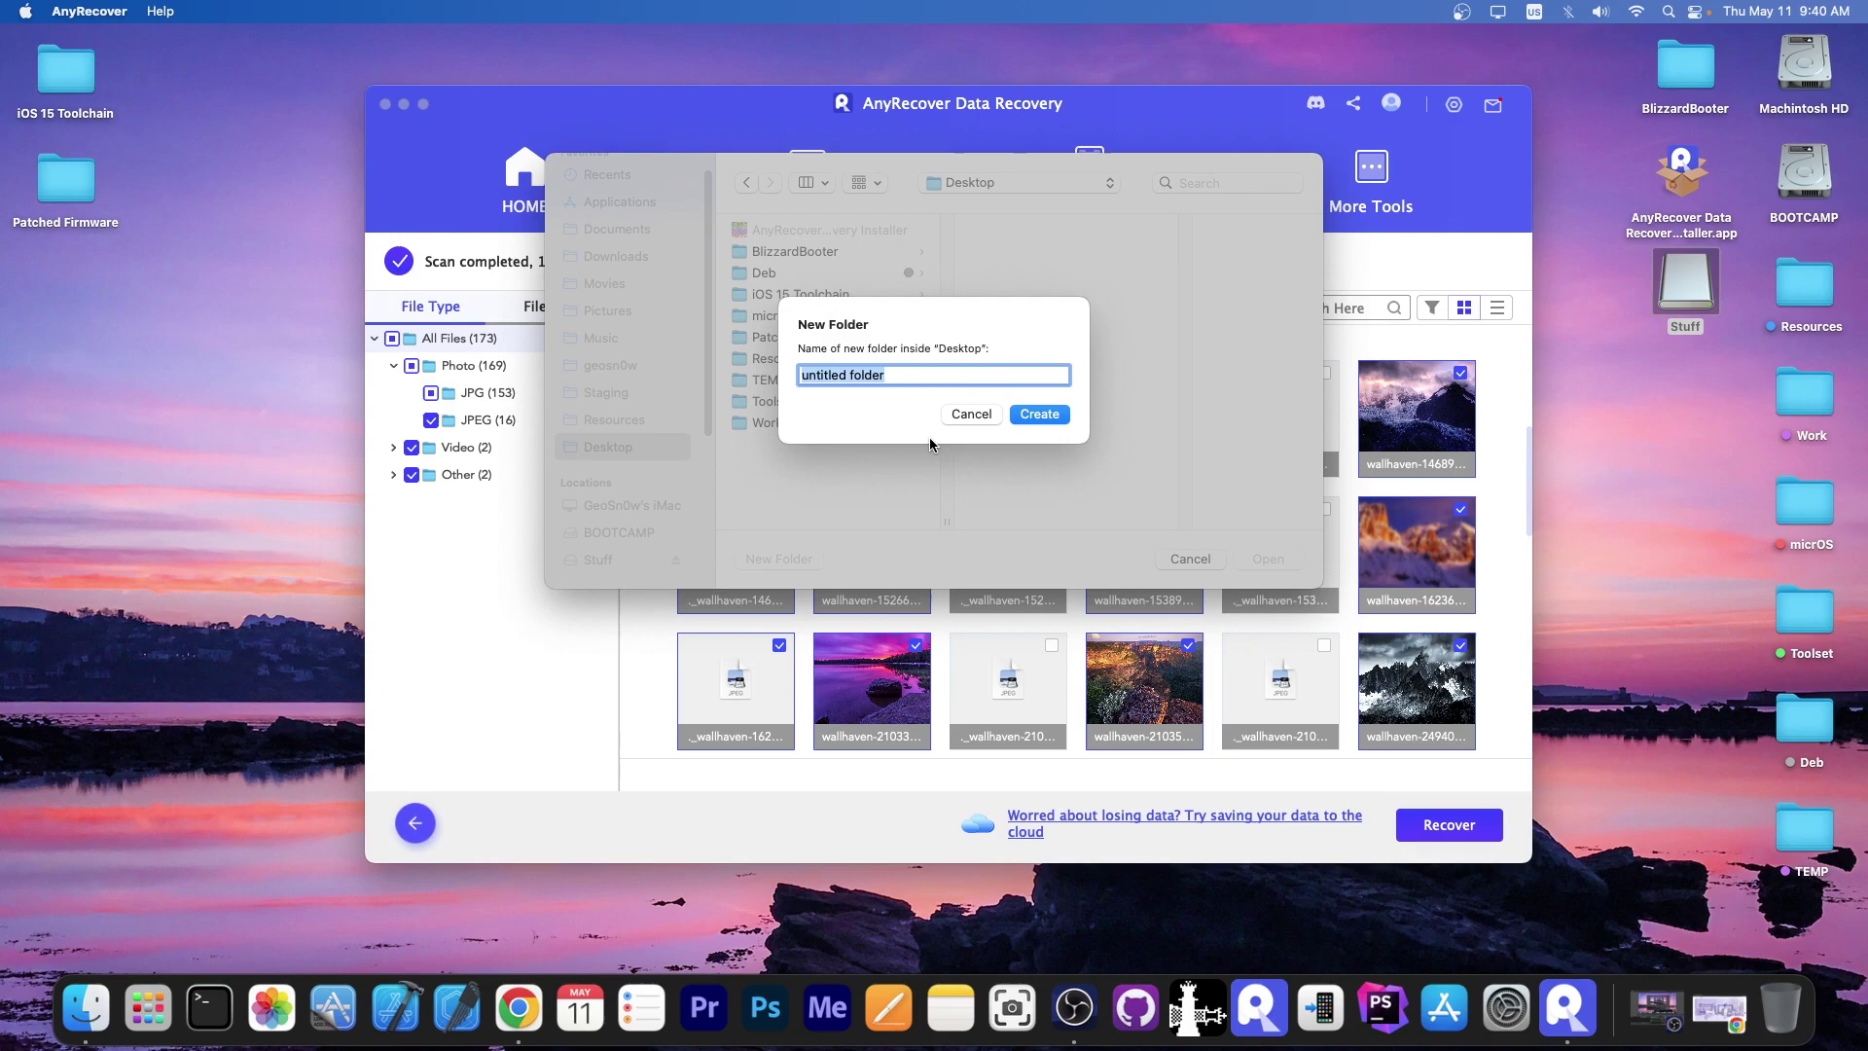
key(BackSpace)
text(Recovery)
key(Return)
click(1267, 558)
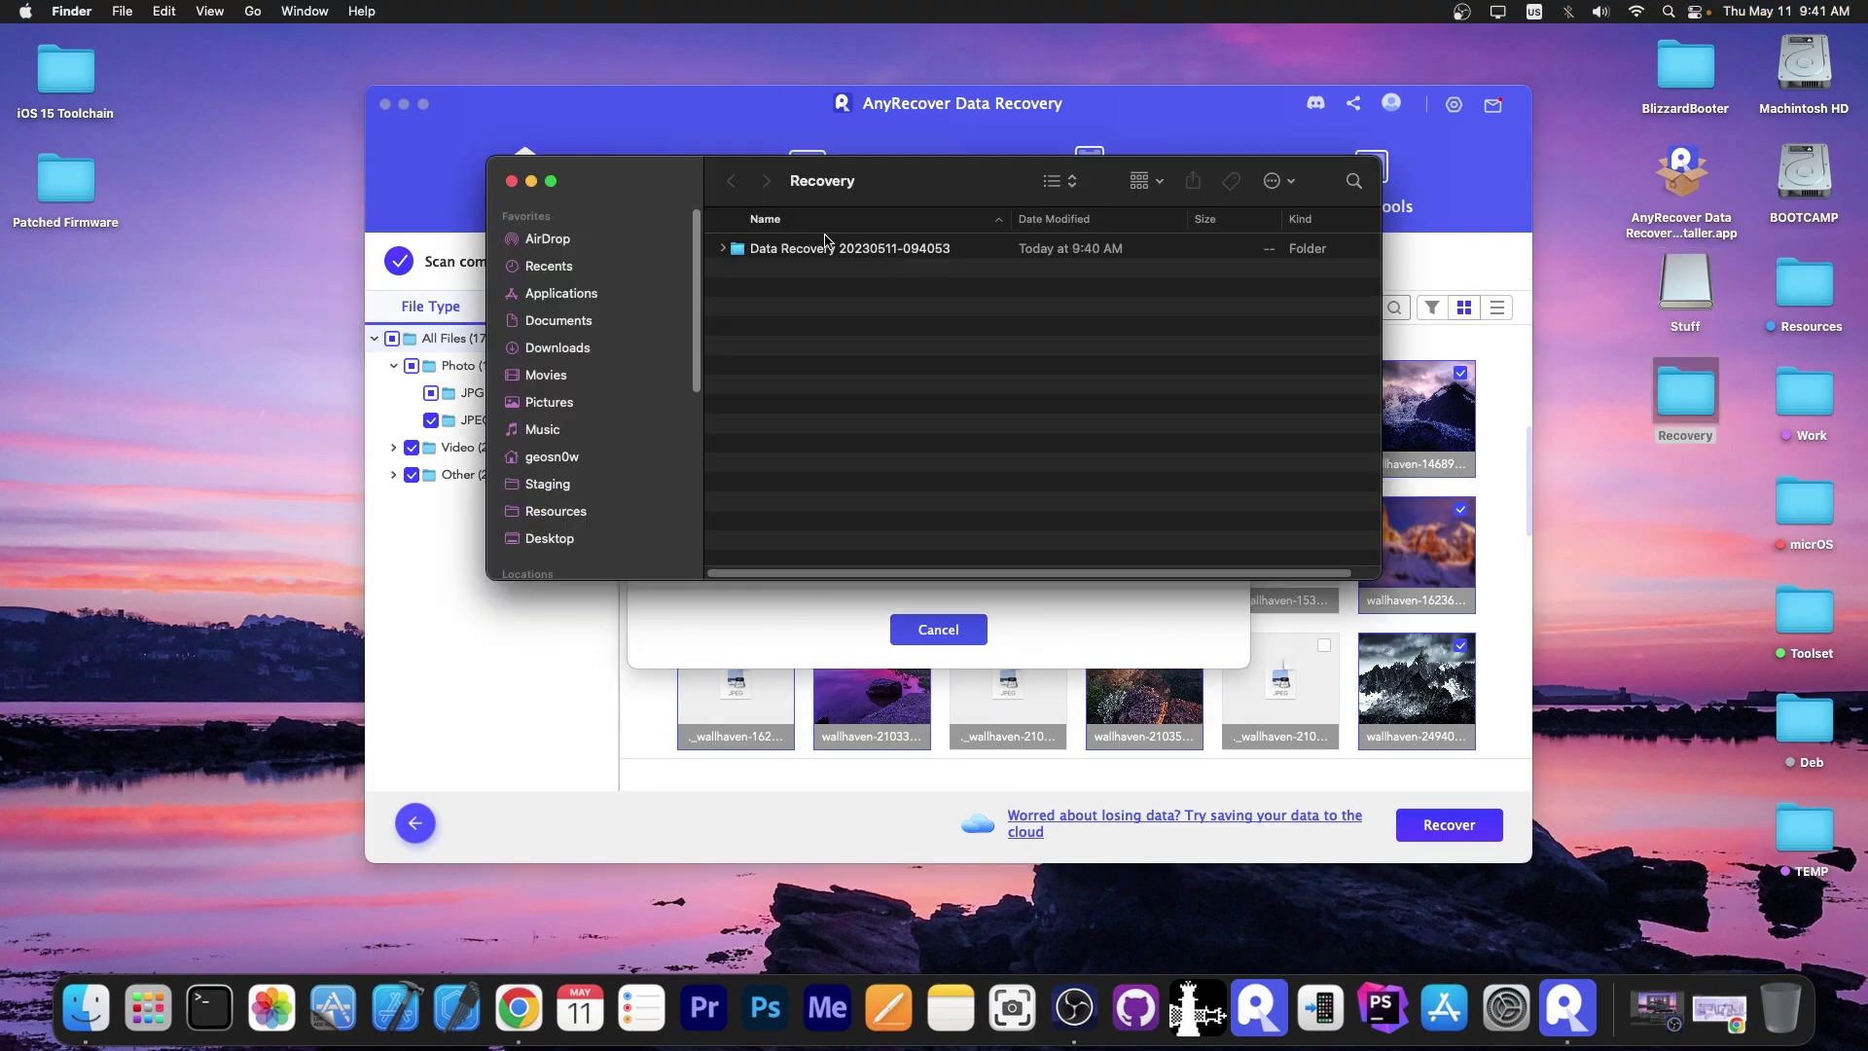
- Browse to Data Recovery > All Files > Photo > JPEG and view freew79845545_1.jpeg
double_click(830, 248)
double_click(839, 250)
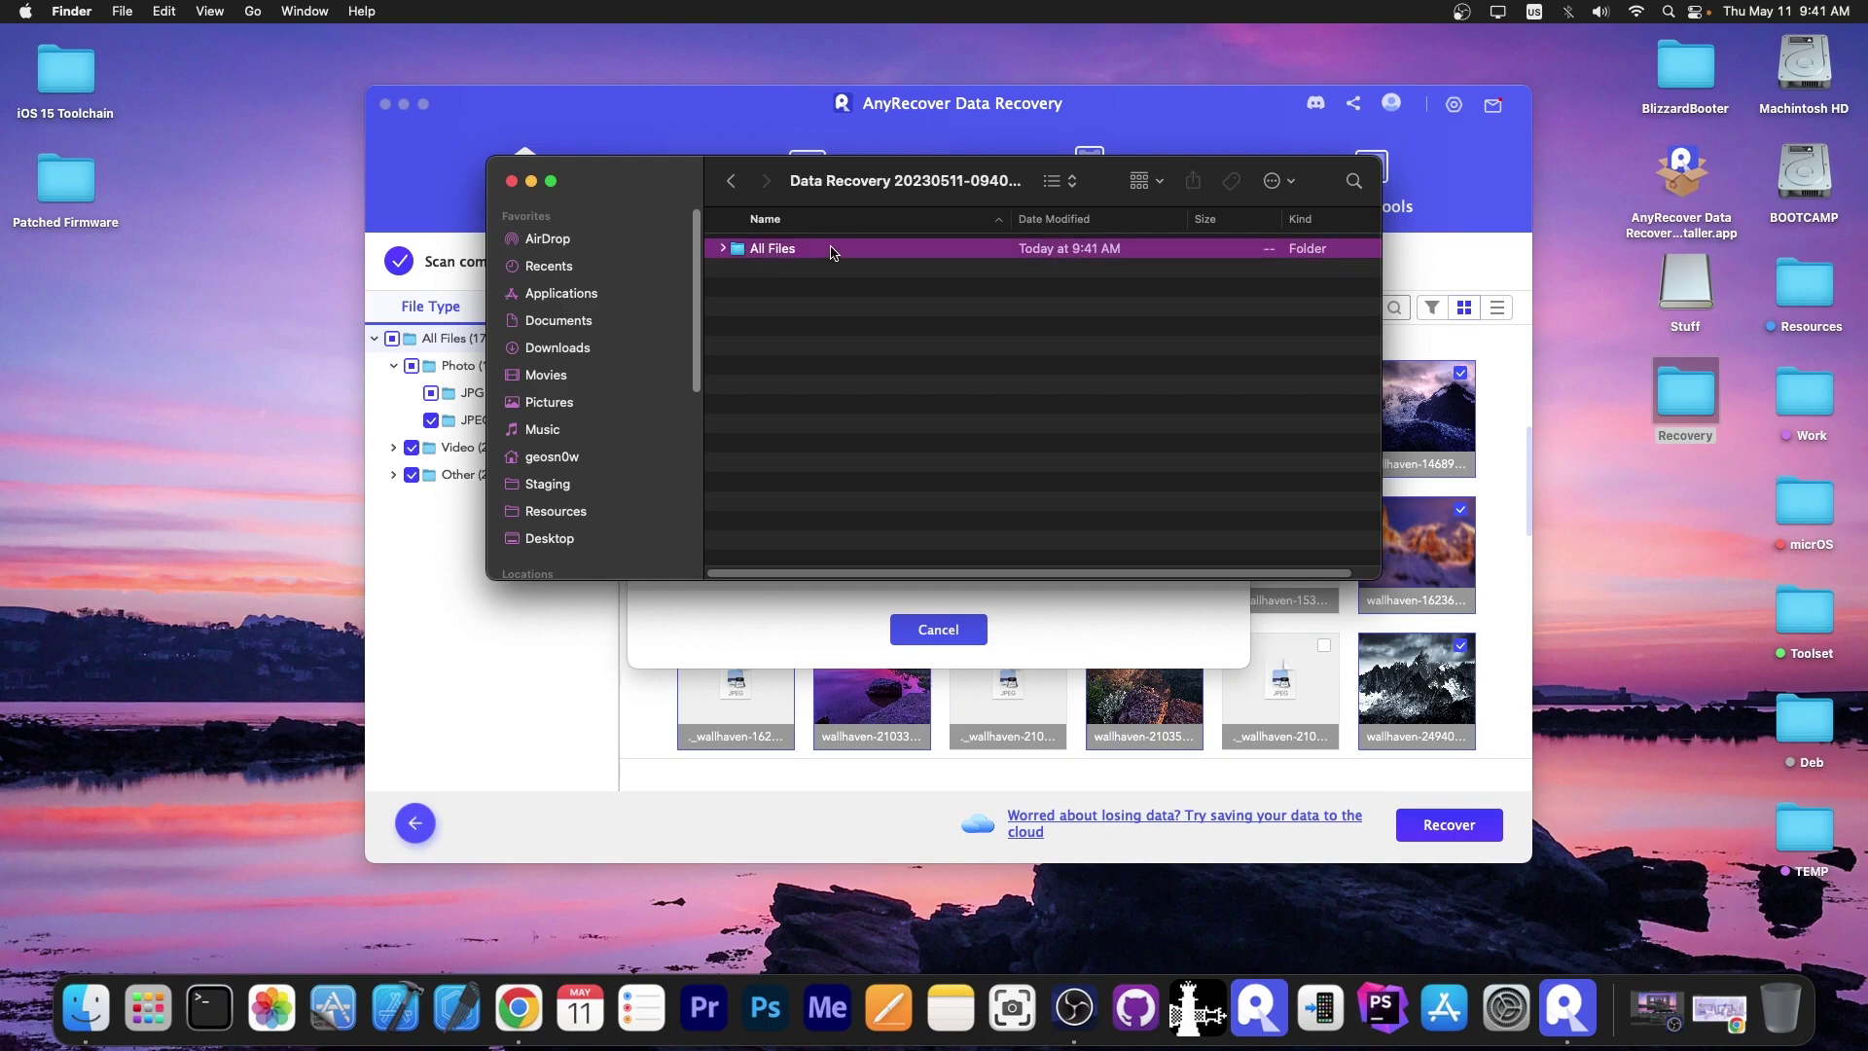
double_click(786, 270)
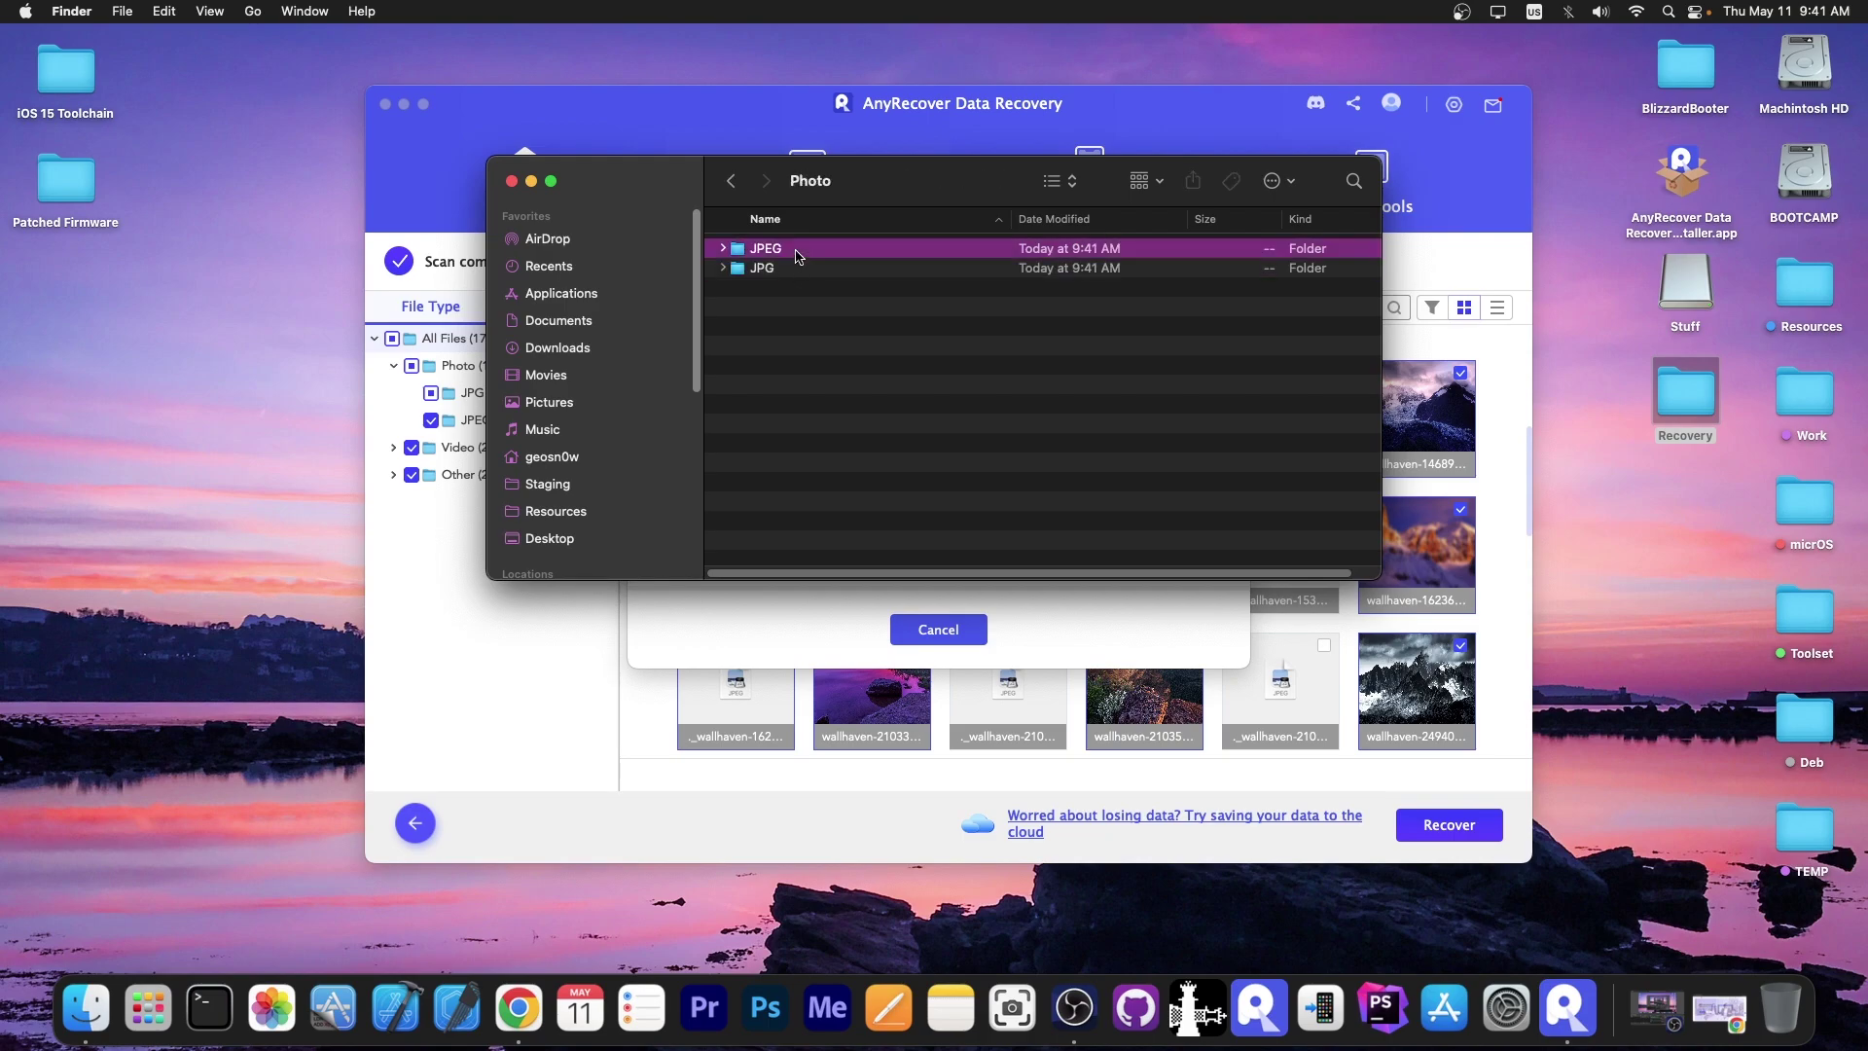
double_click(796, 252)
key(super+1)
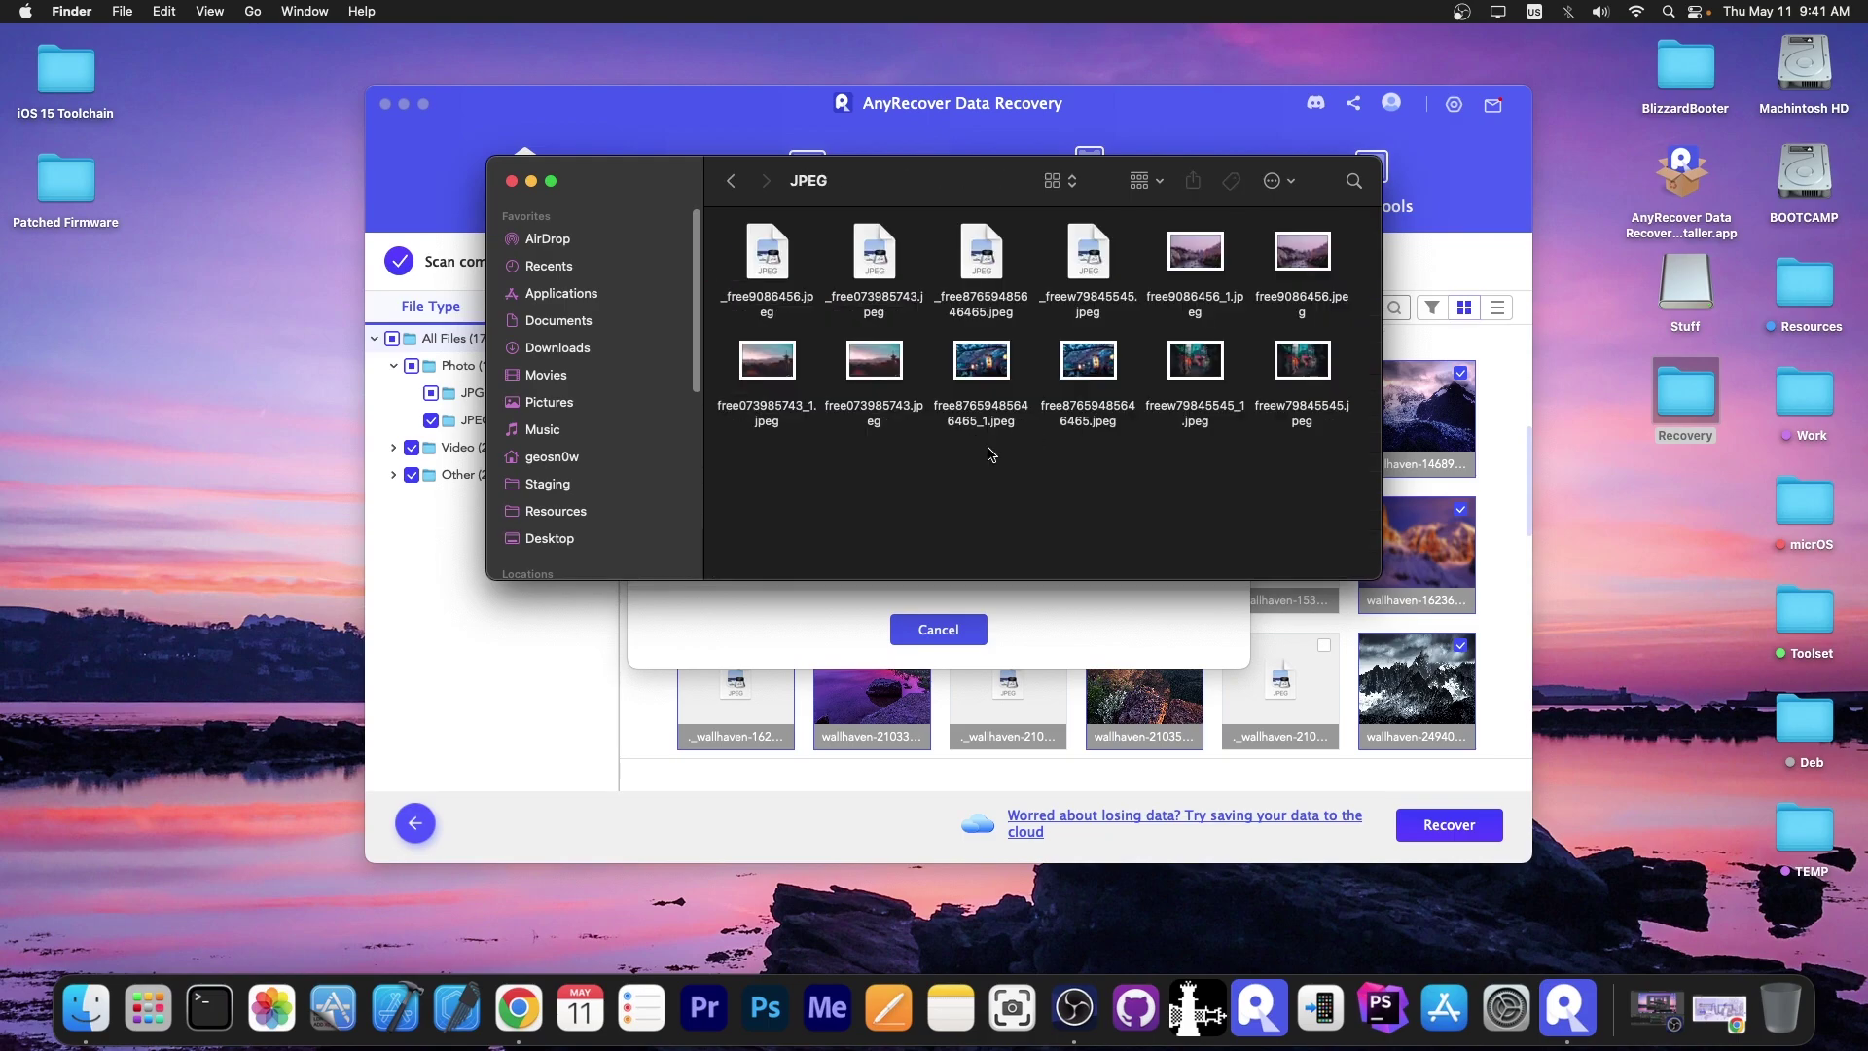
double_click(1195, 362)
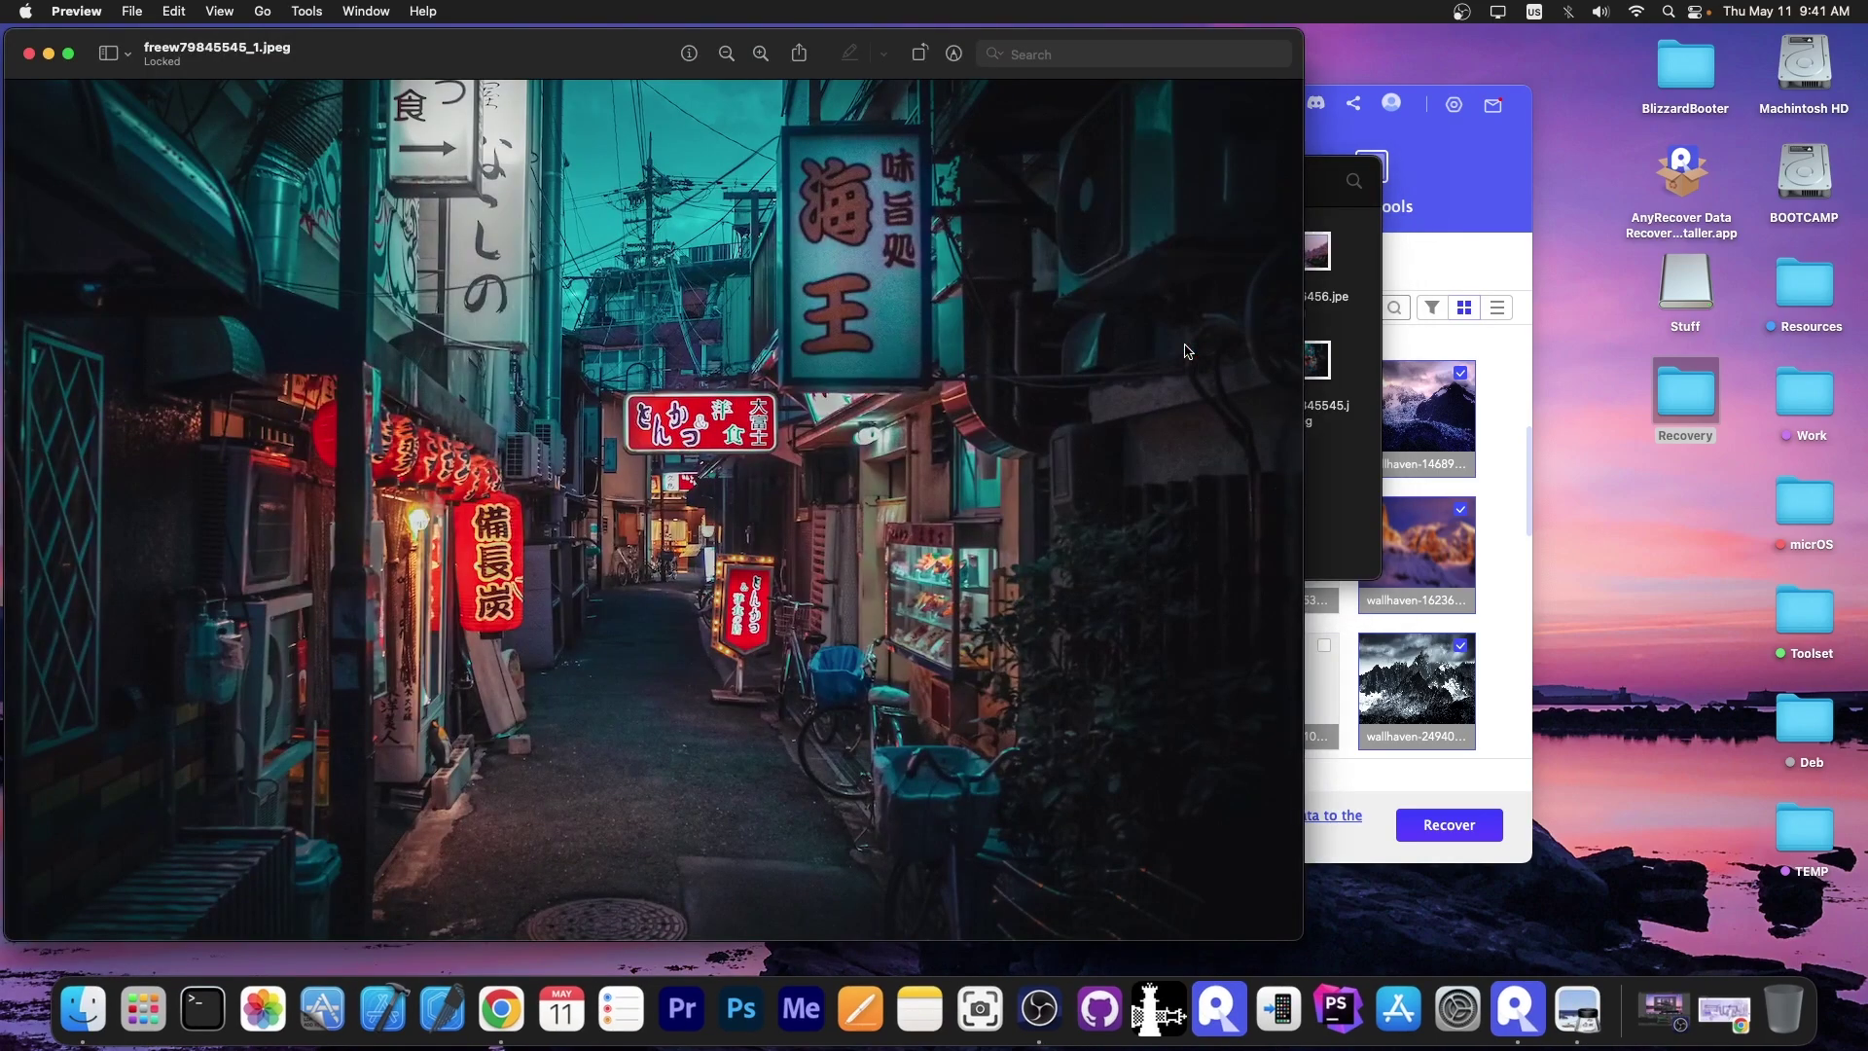
click(27, 53)
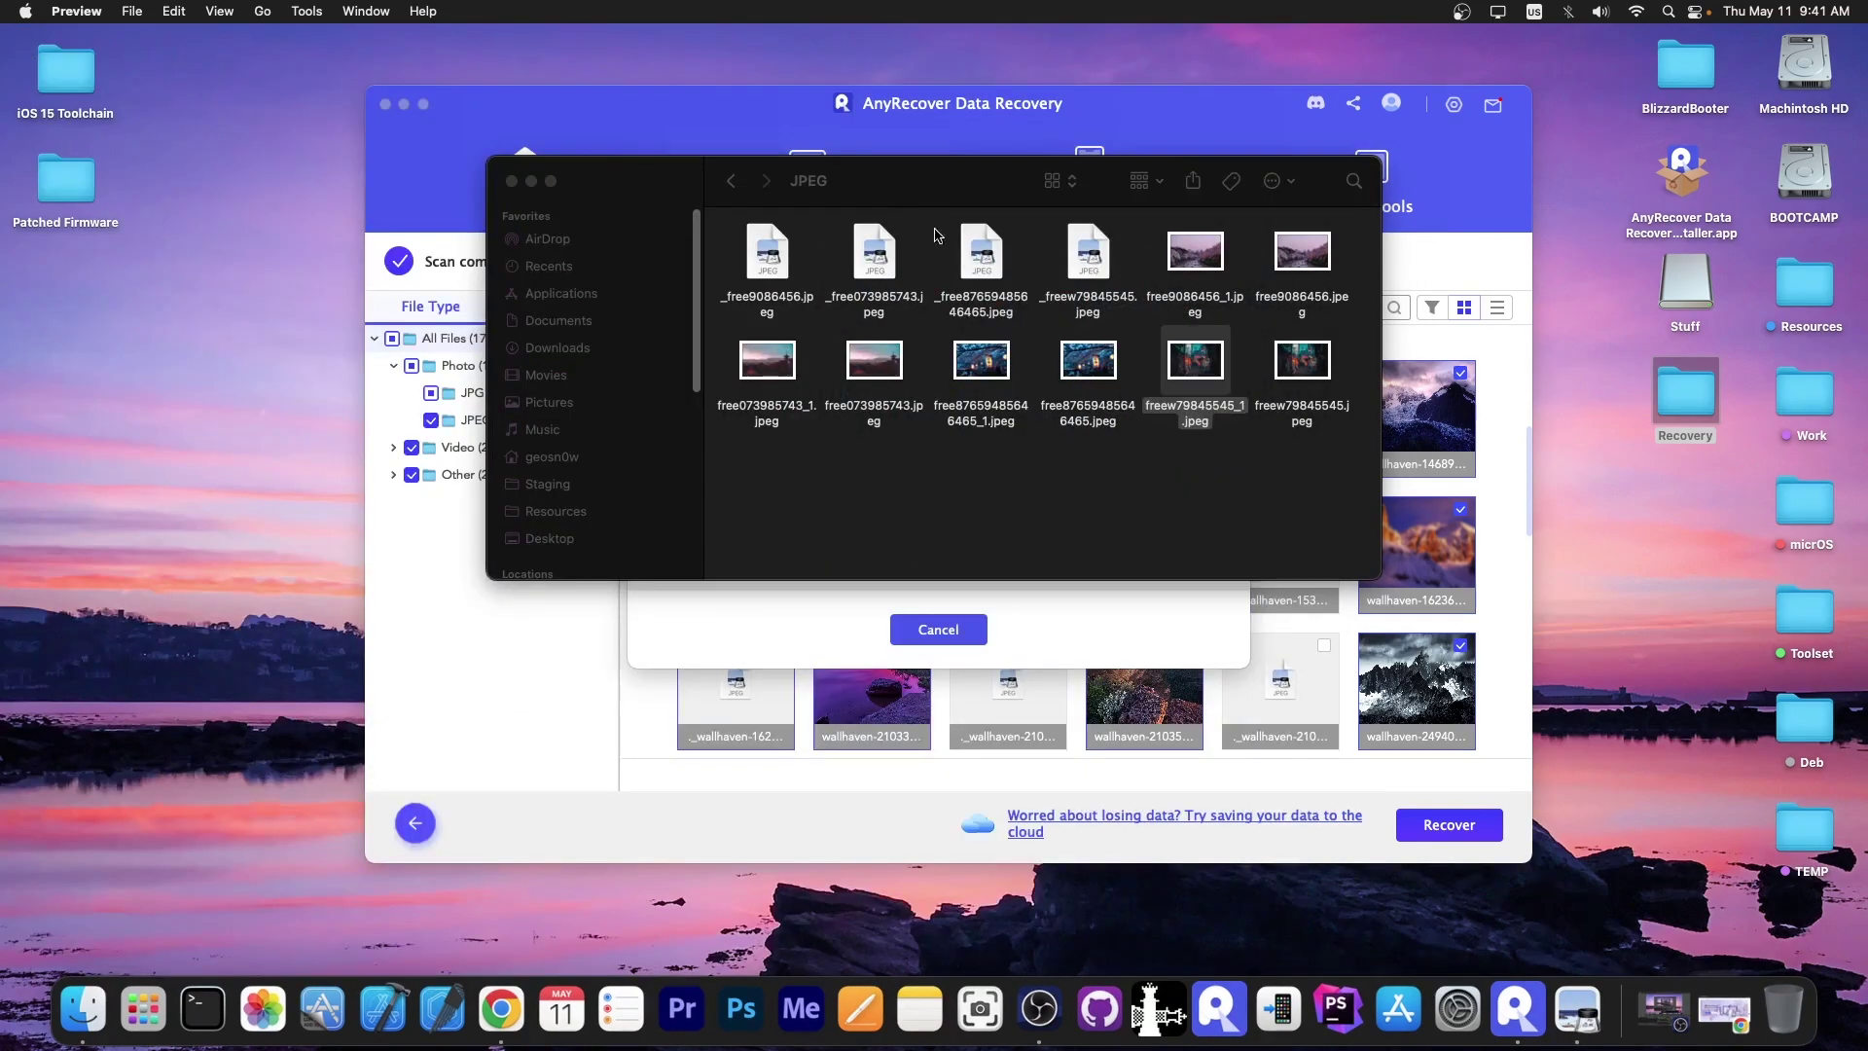
- Quick Look free9086456_1.jpeg and the next photo, then select the four preview-less files
click(1189, 257)
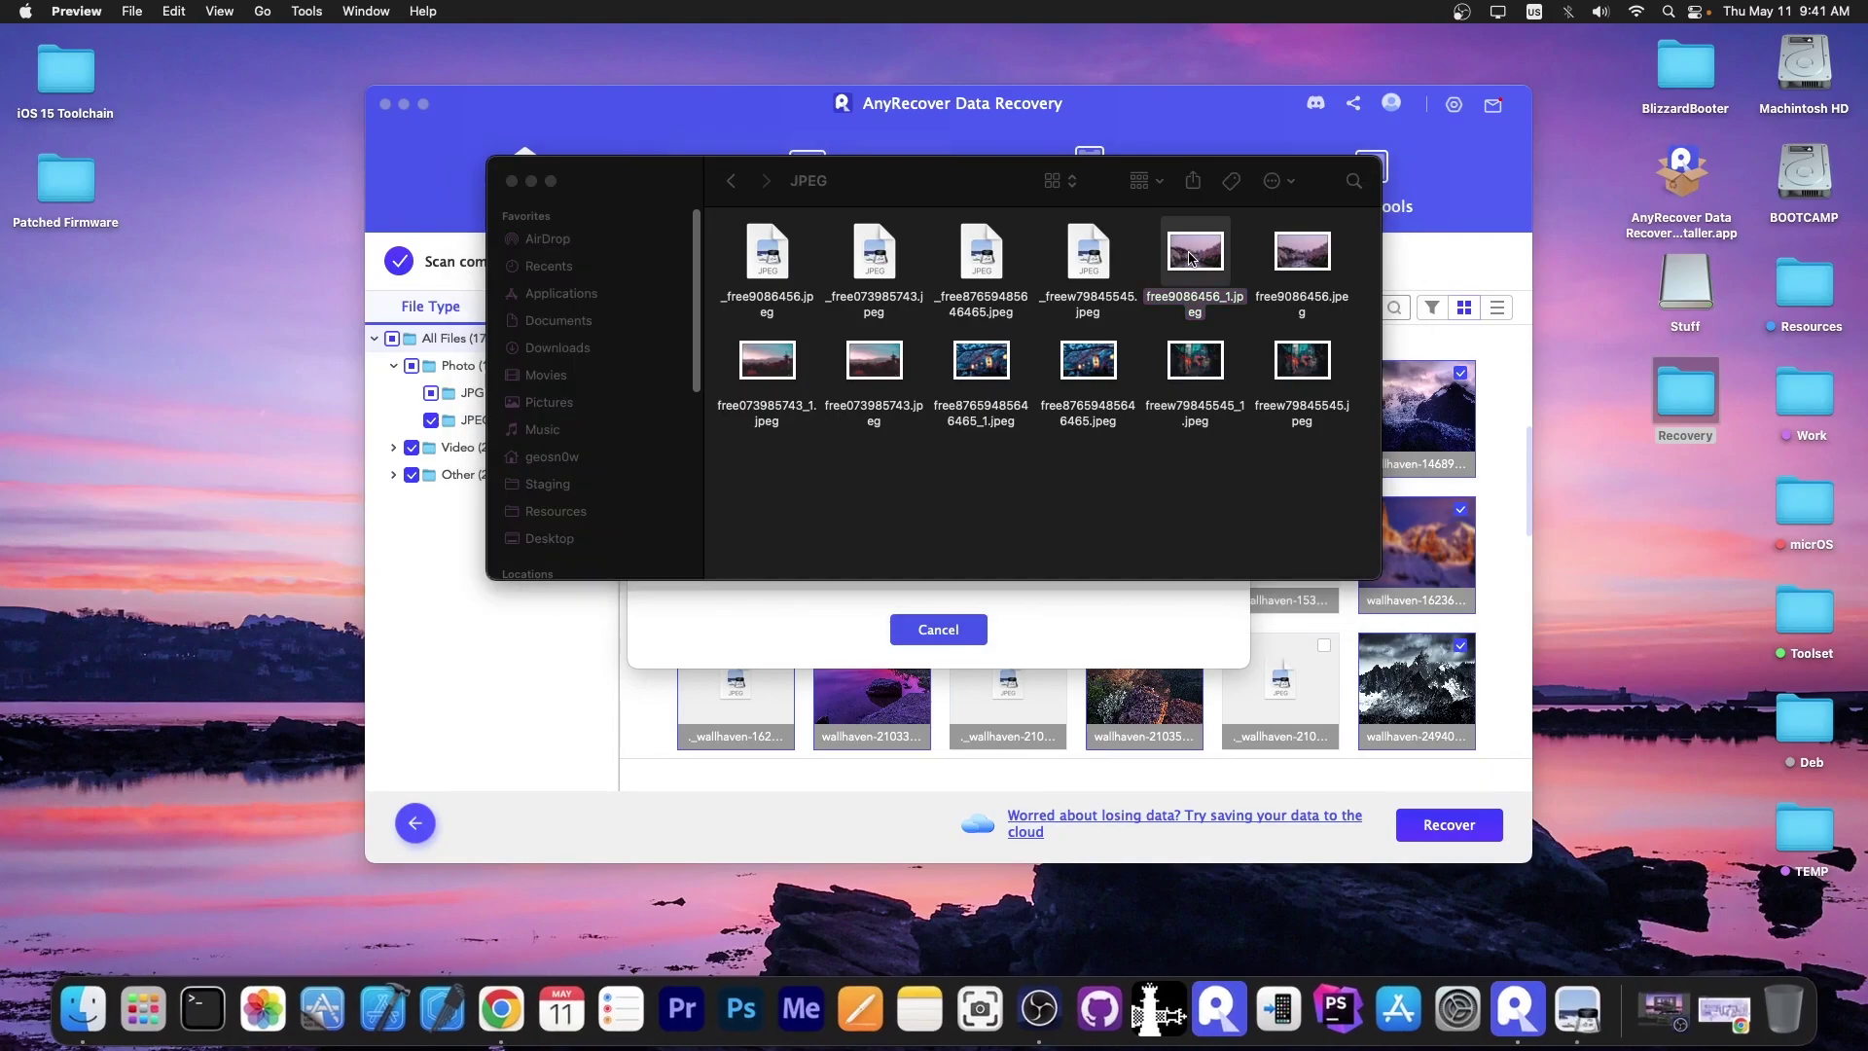
key(space)
key(Right)
key(Right)
key(space)
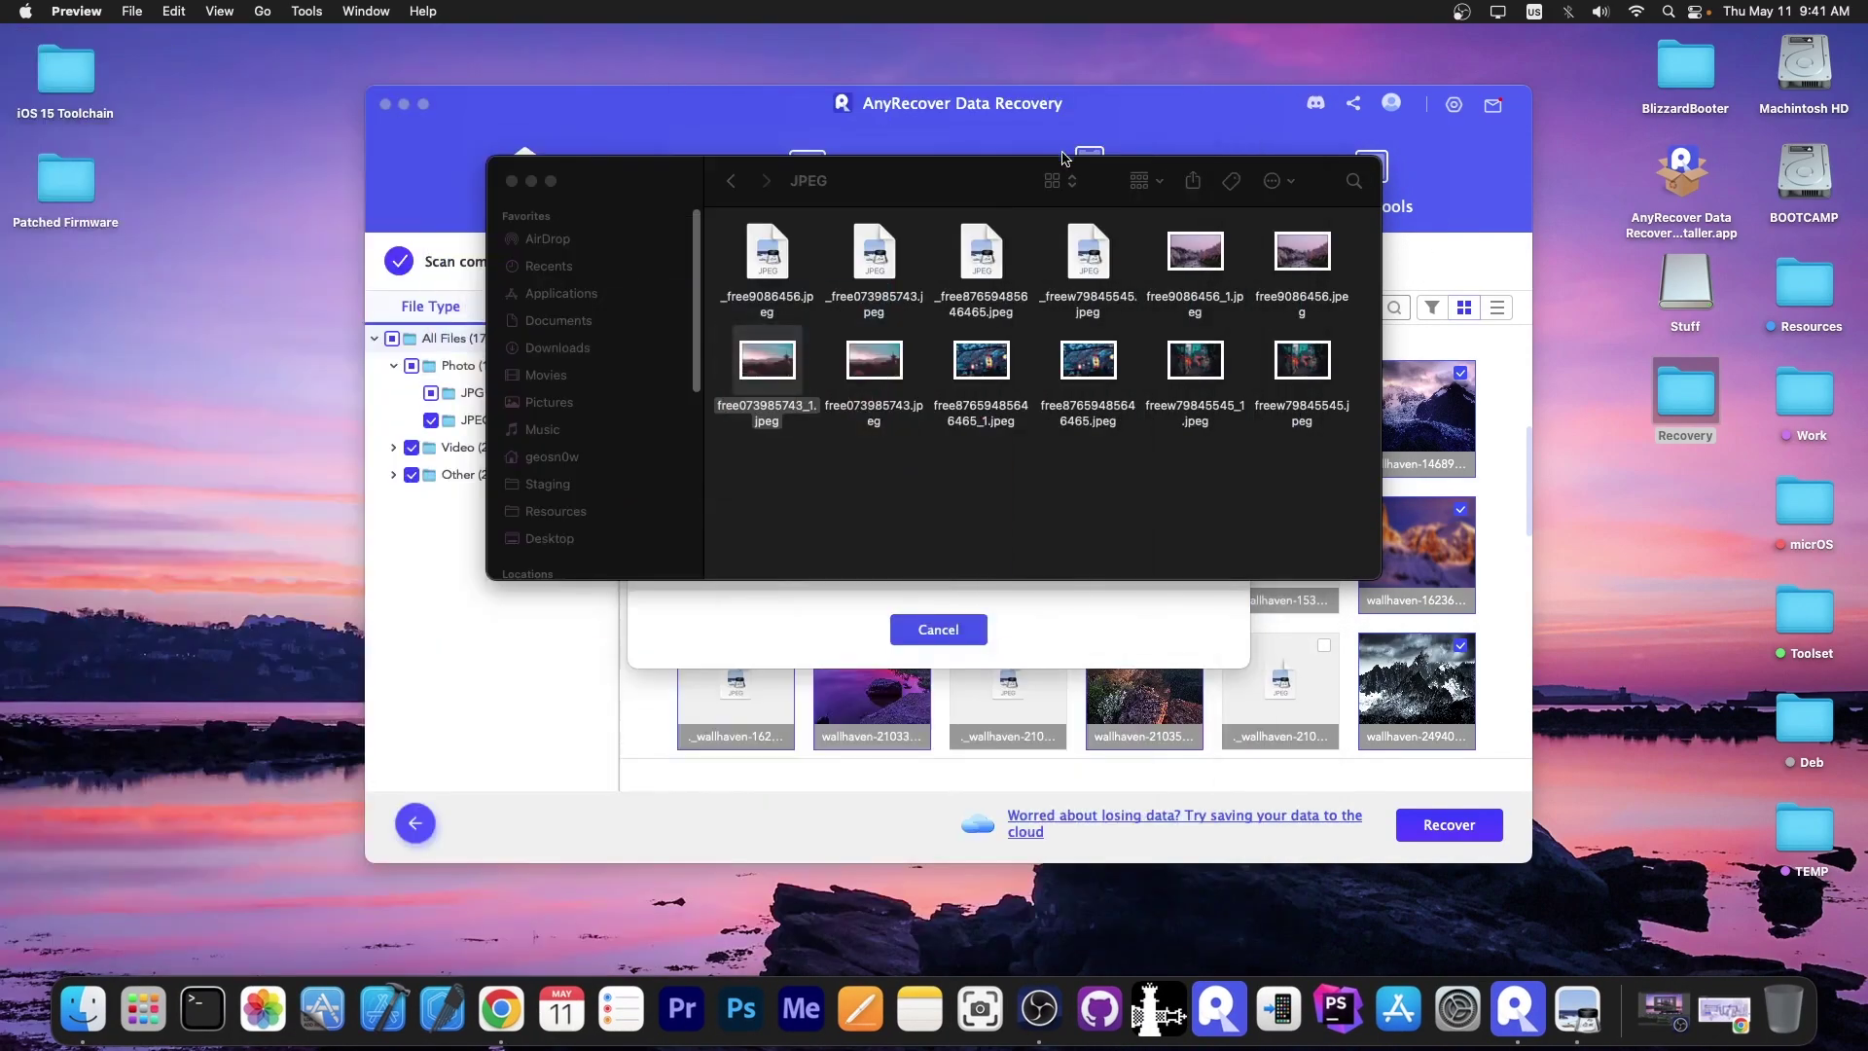
drag(1126, 304, 764, 238)
right_click(764, 239)
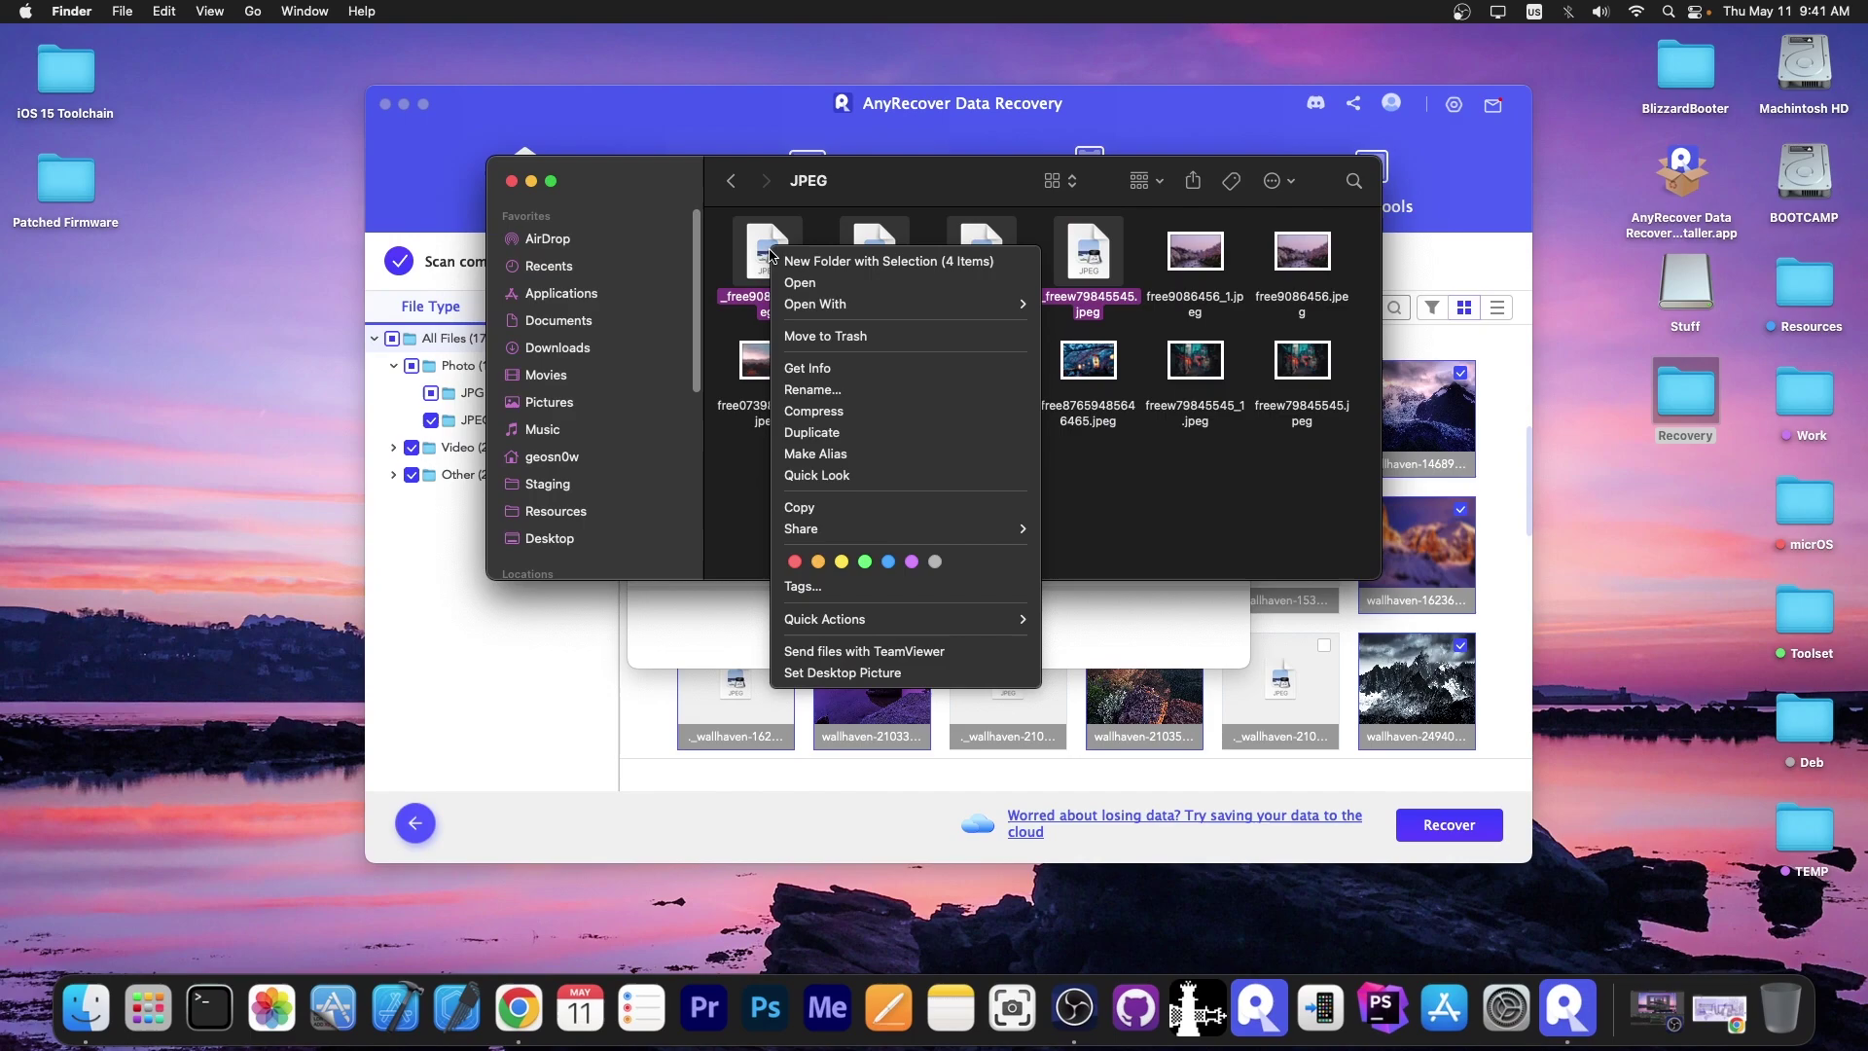
click(1673, 399)
double_click(1673, 399)
double_click(767, 255)
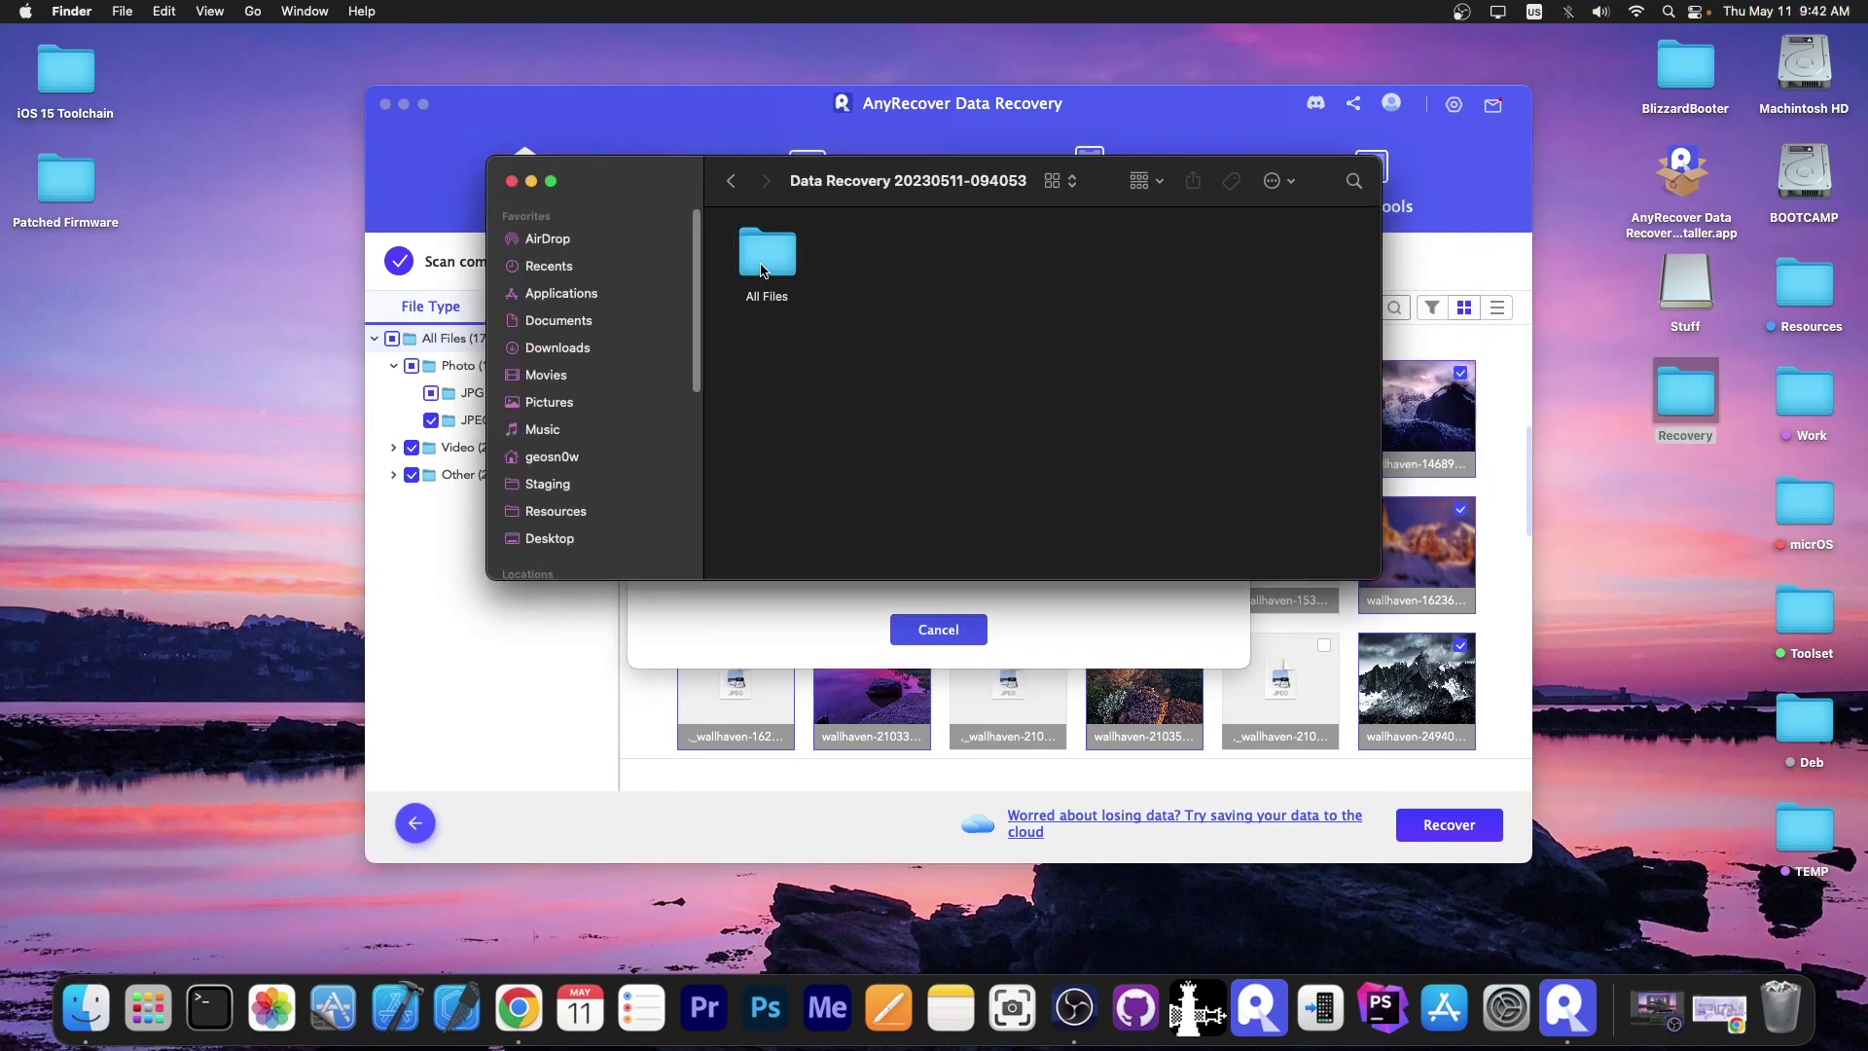
double_click(768, 271)
double_click(893, 268)
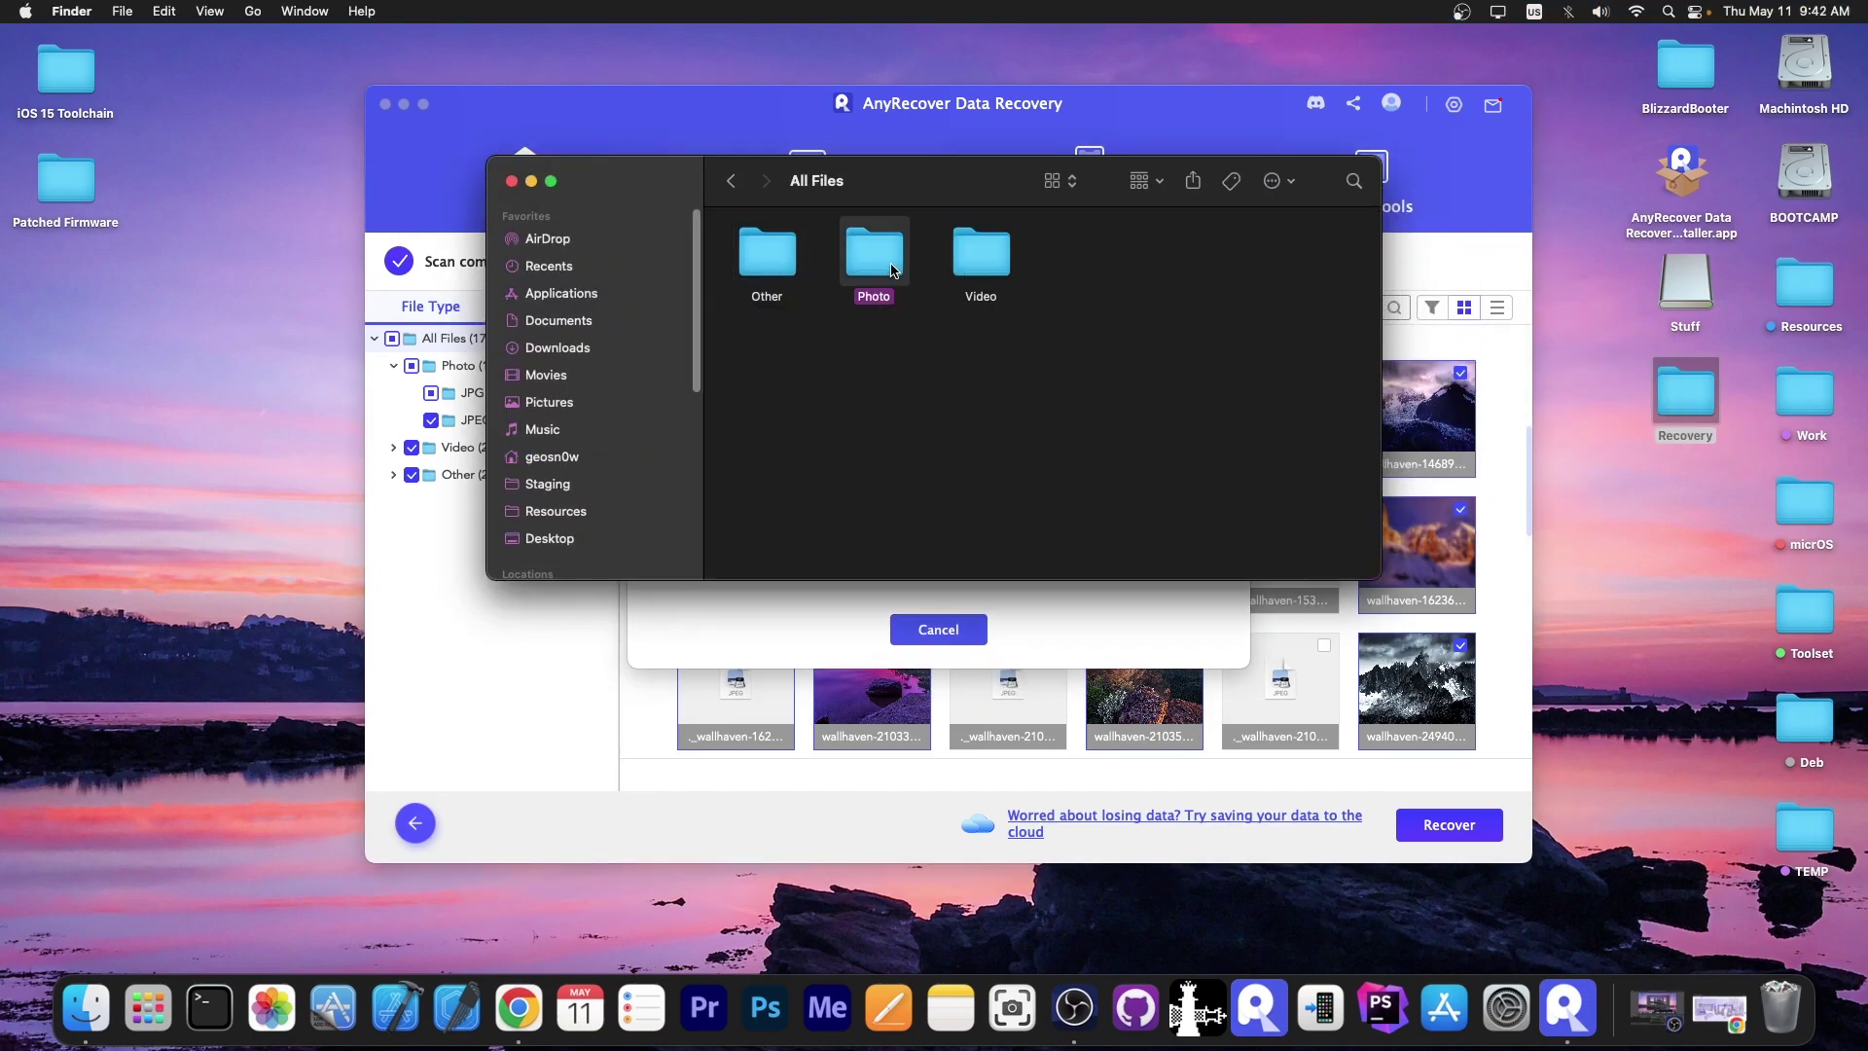
double_click(877, 271)
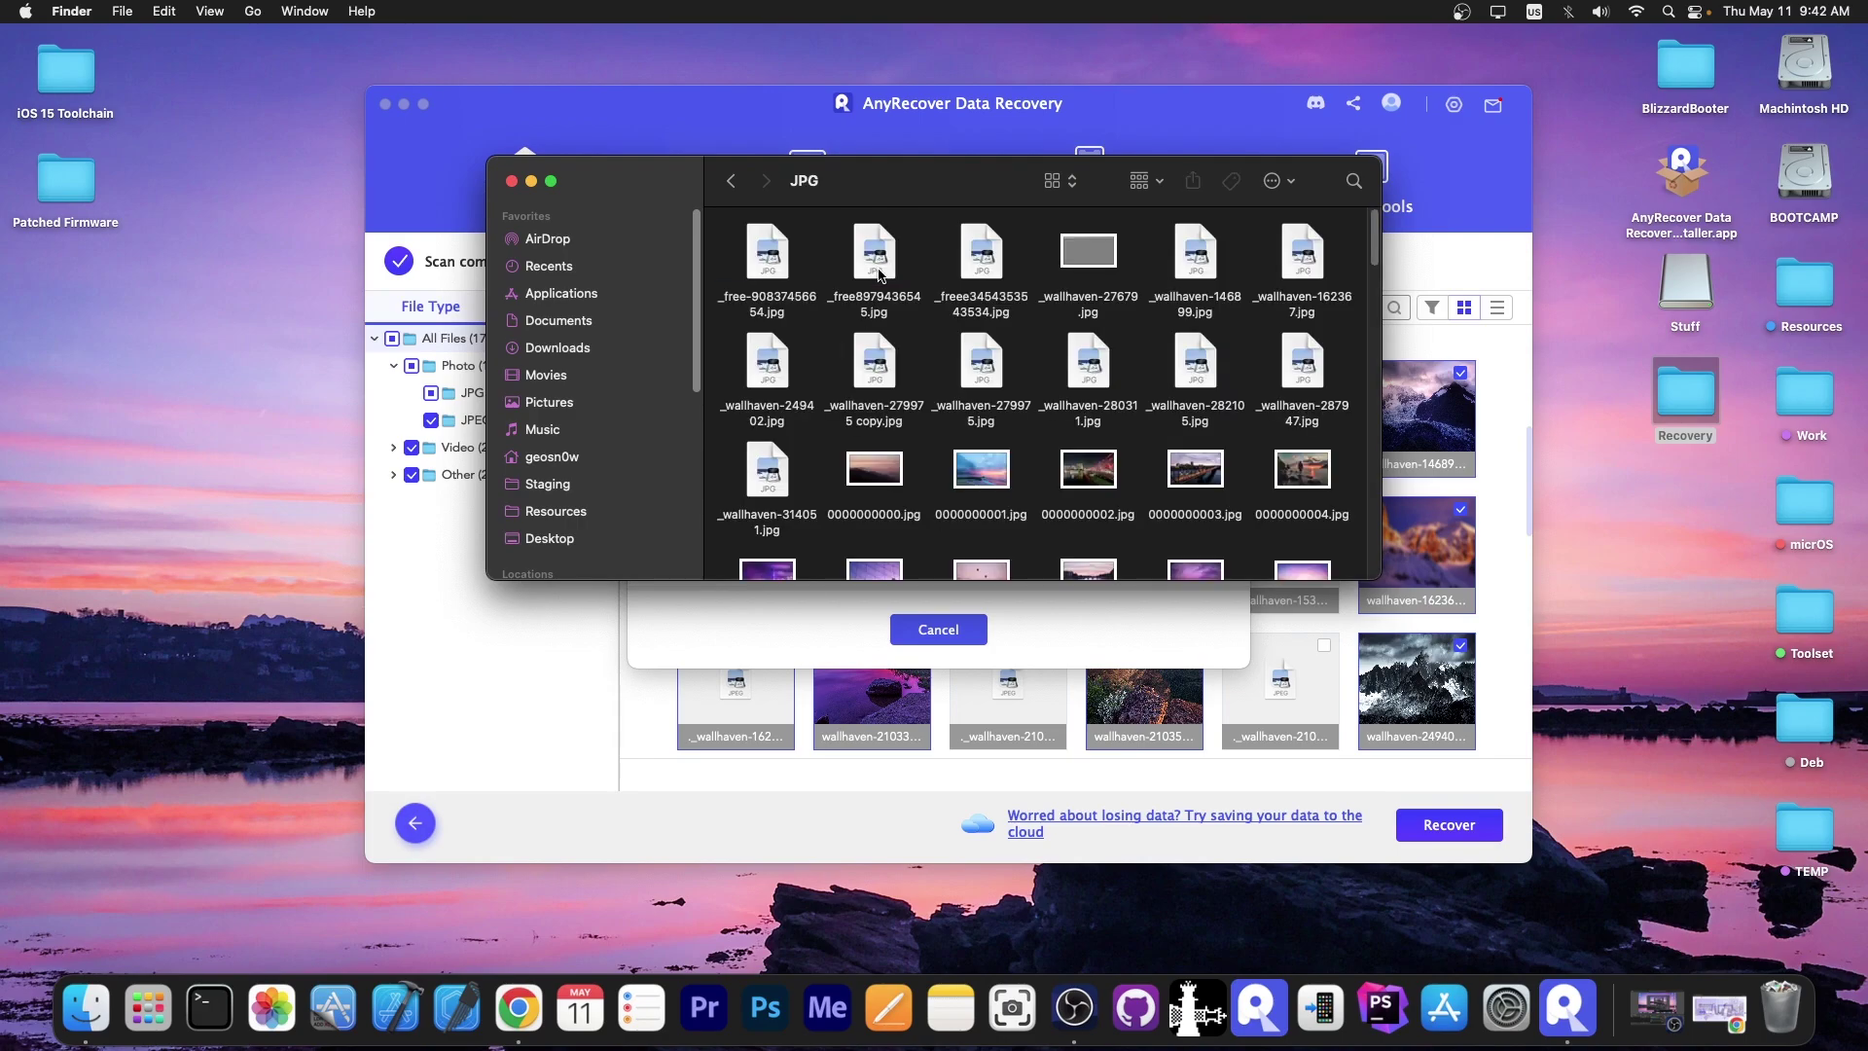
- Open _wallhaven-27679.jpg, find its preview broken, and return to the file list
click(1100, 267)
double_click(1100, 261)
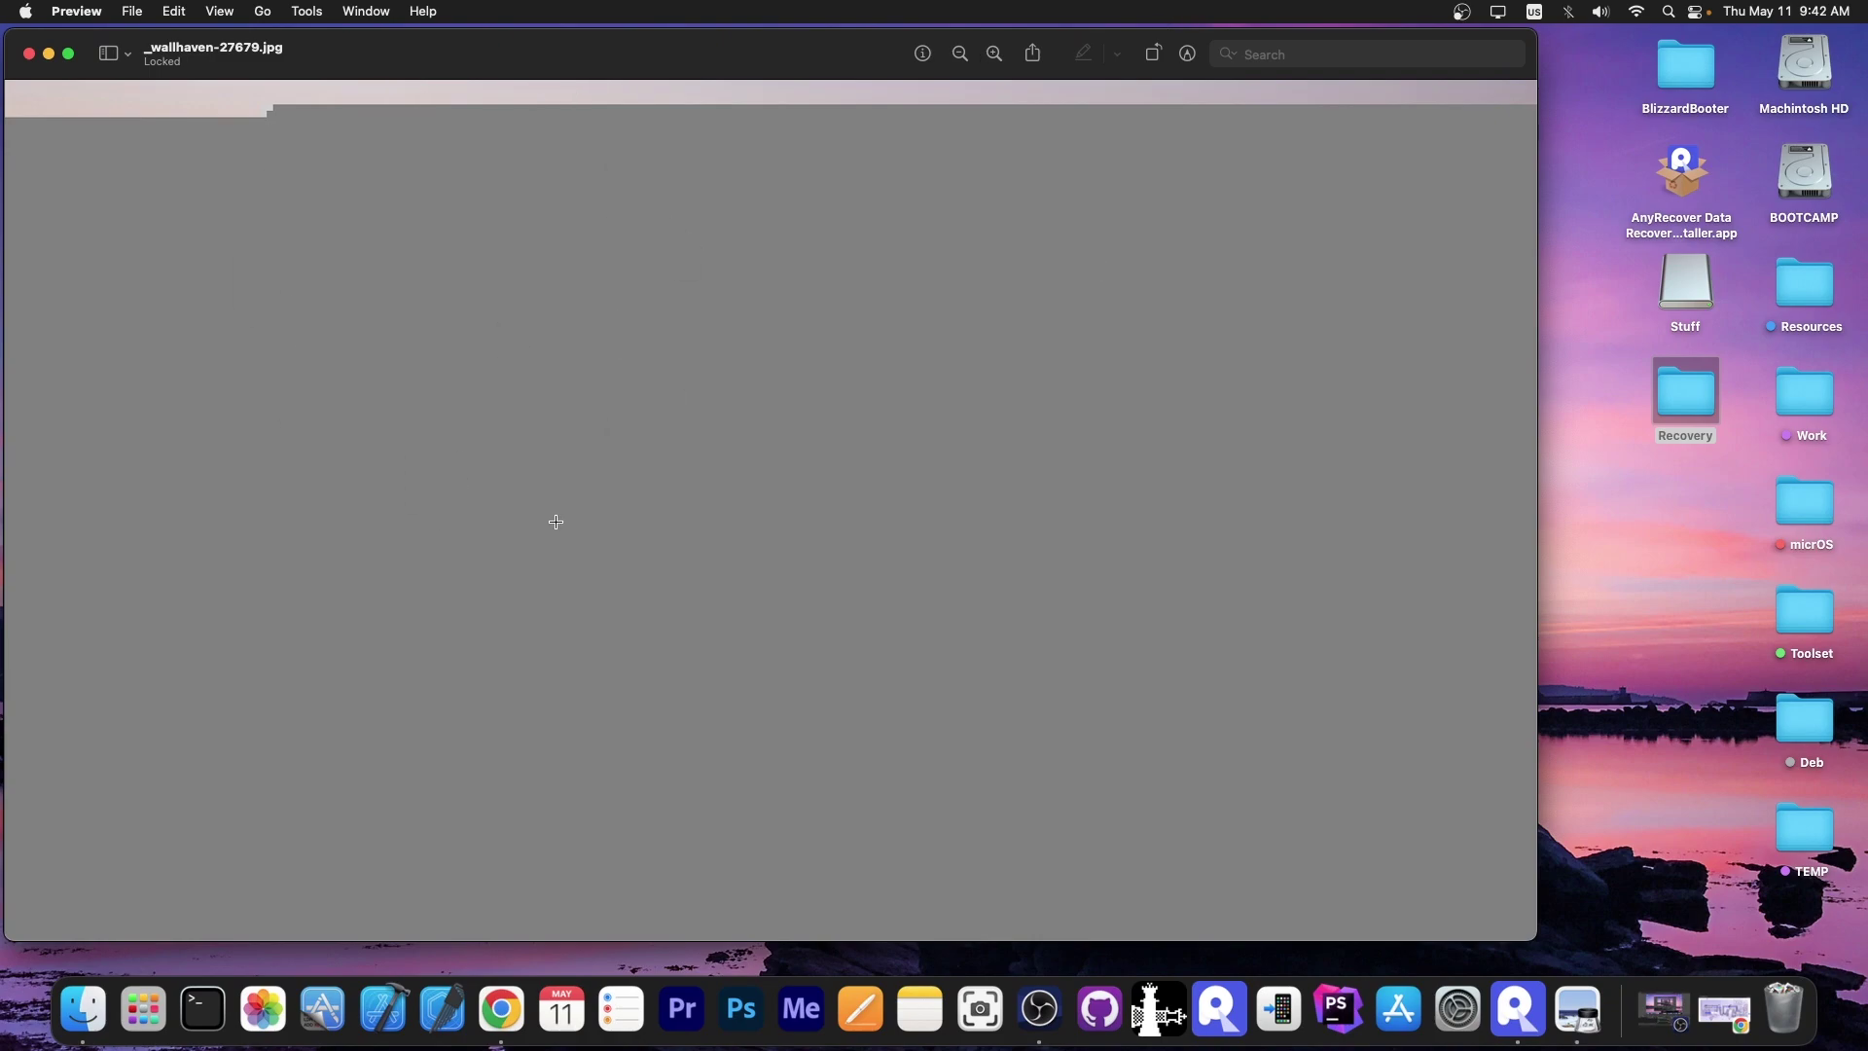
click(1711, 295)
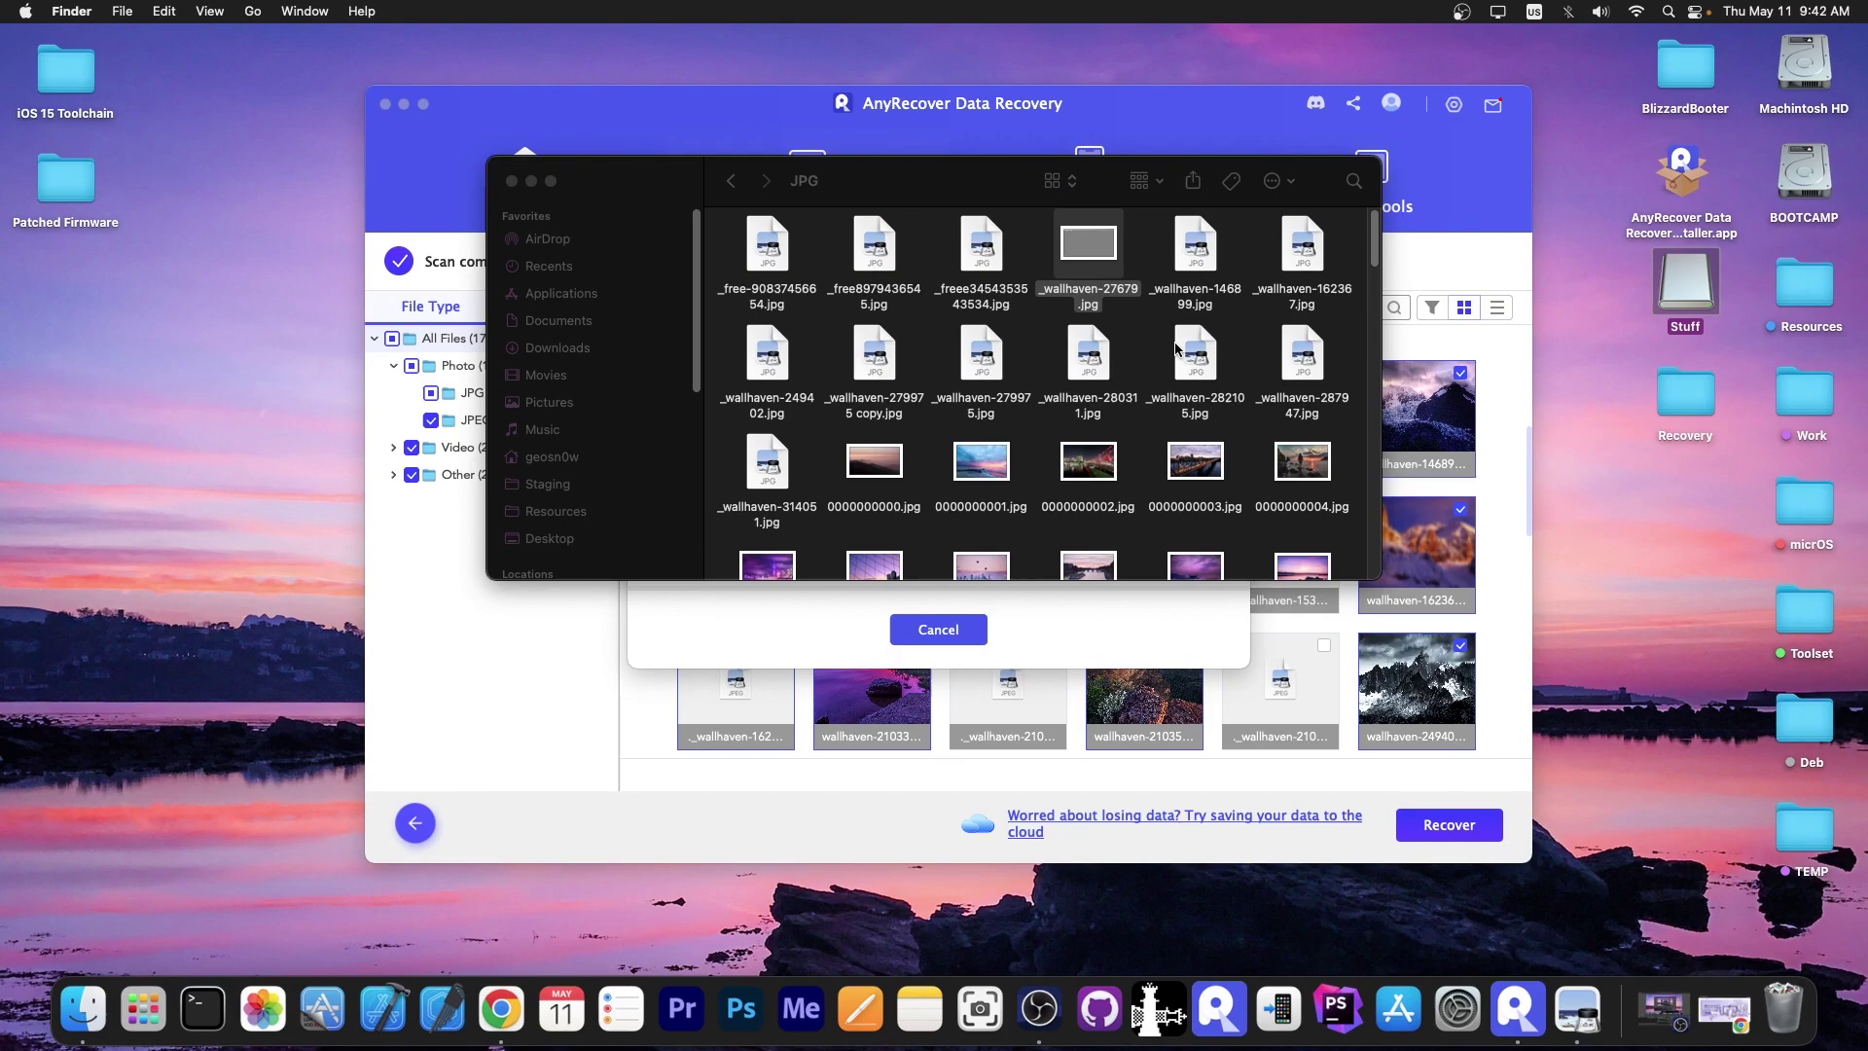
scroll(1178, 348, down, 2)
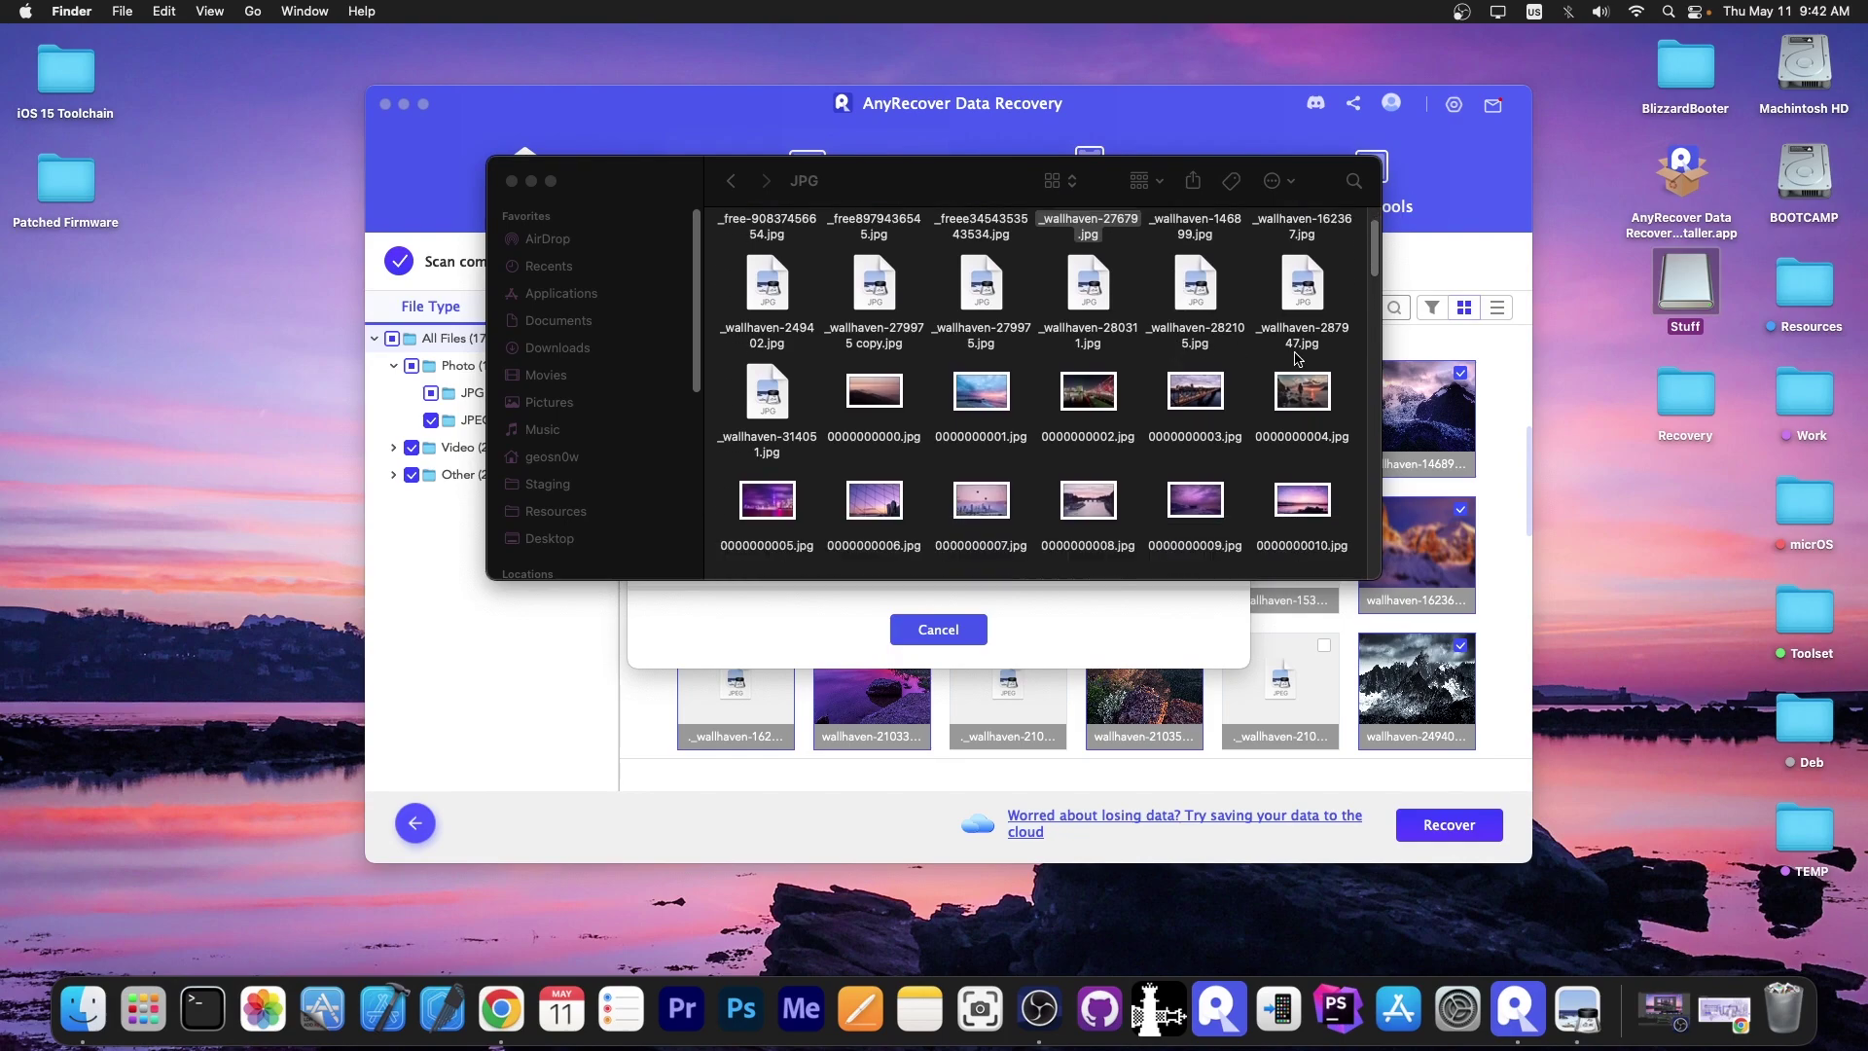
scroll(1281, 379, down, 3)
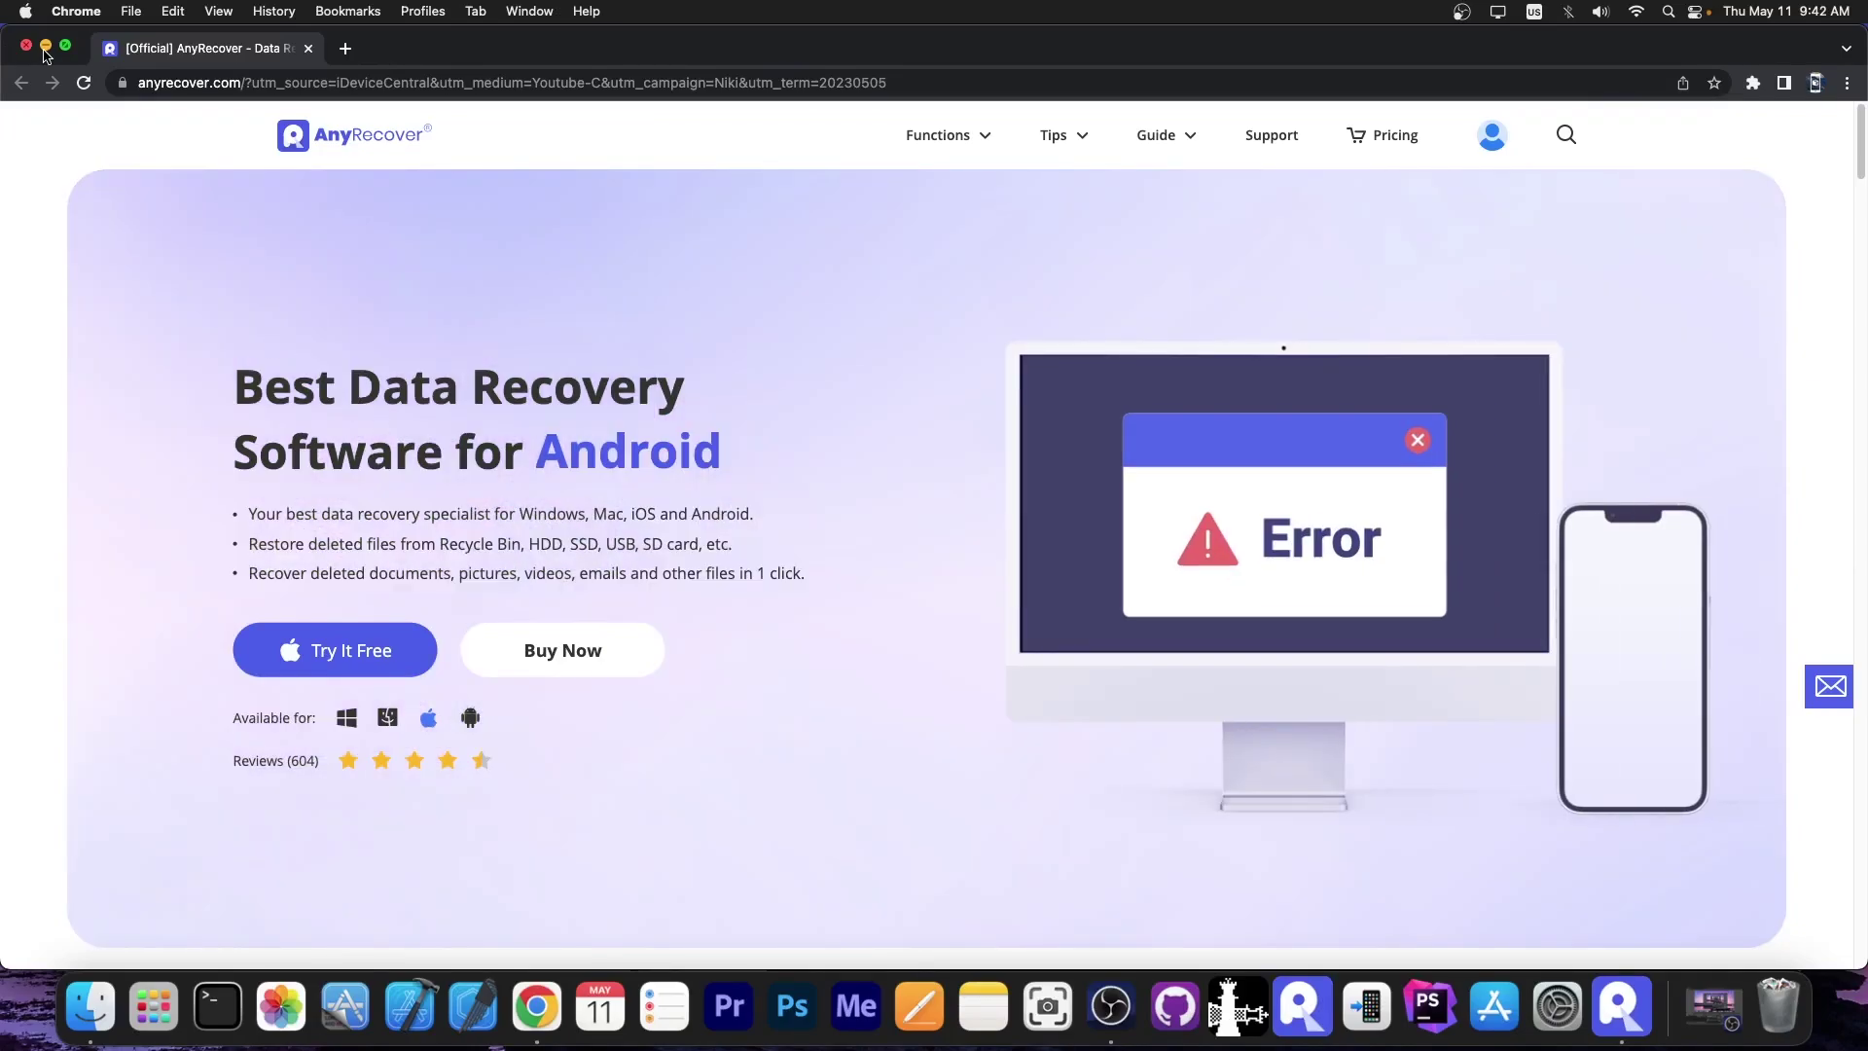
click(46, 46)
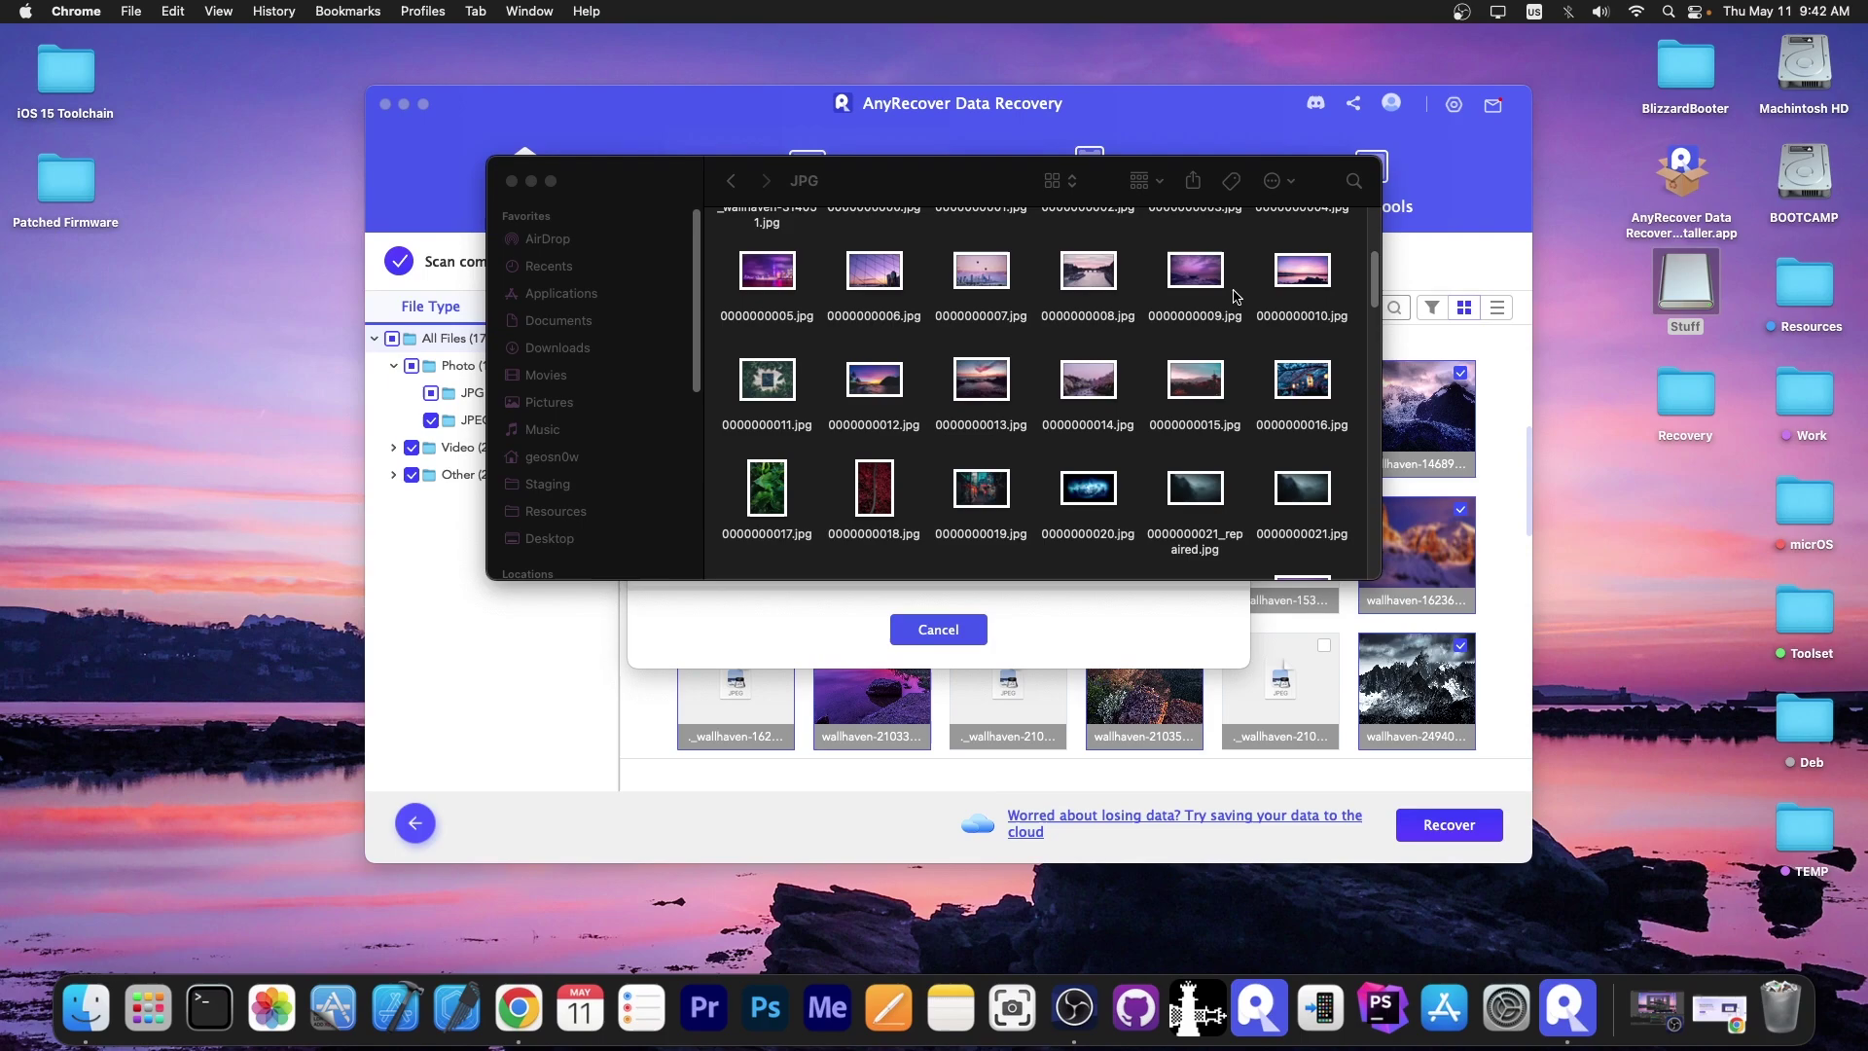
- Preview 0000000012.jpg, 0000000011.jpg, 0000000016.jpg and free-7547344.jpg, then select wallhaven-56408_1.jpg
scroll(950, 317, down, 2)
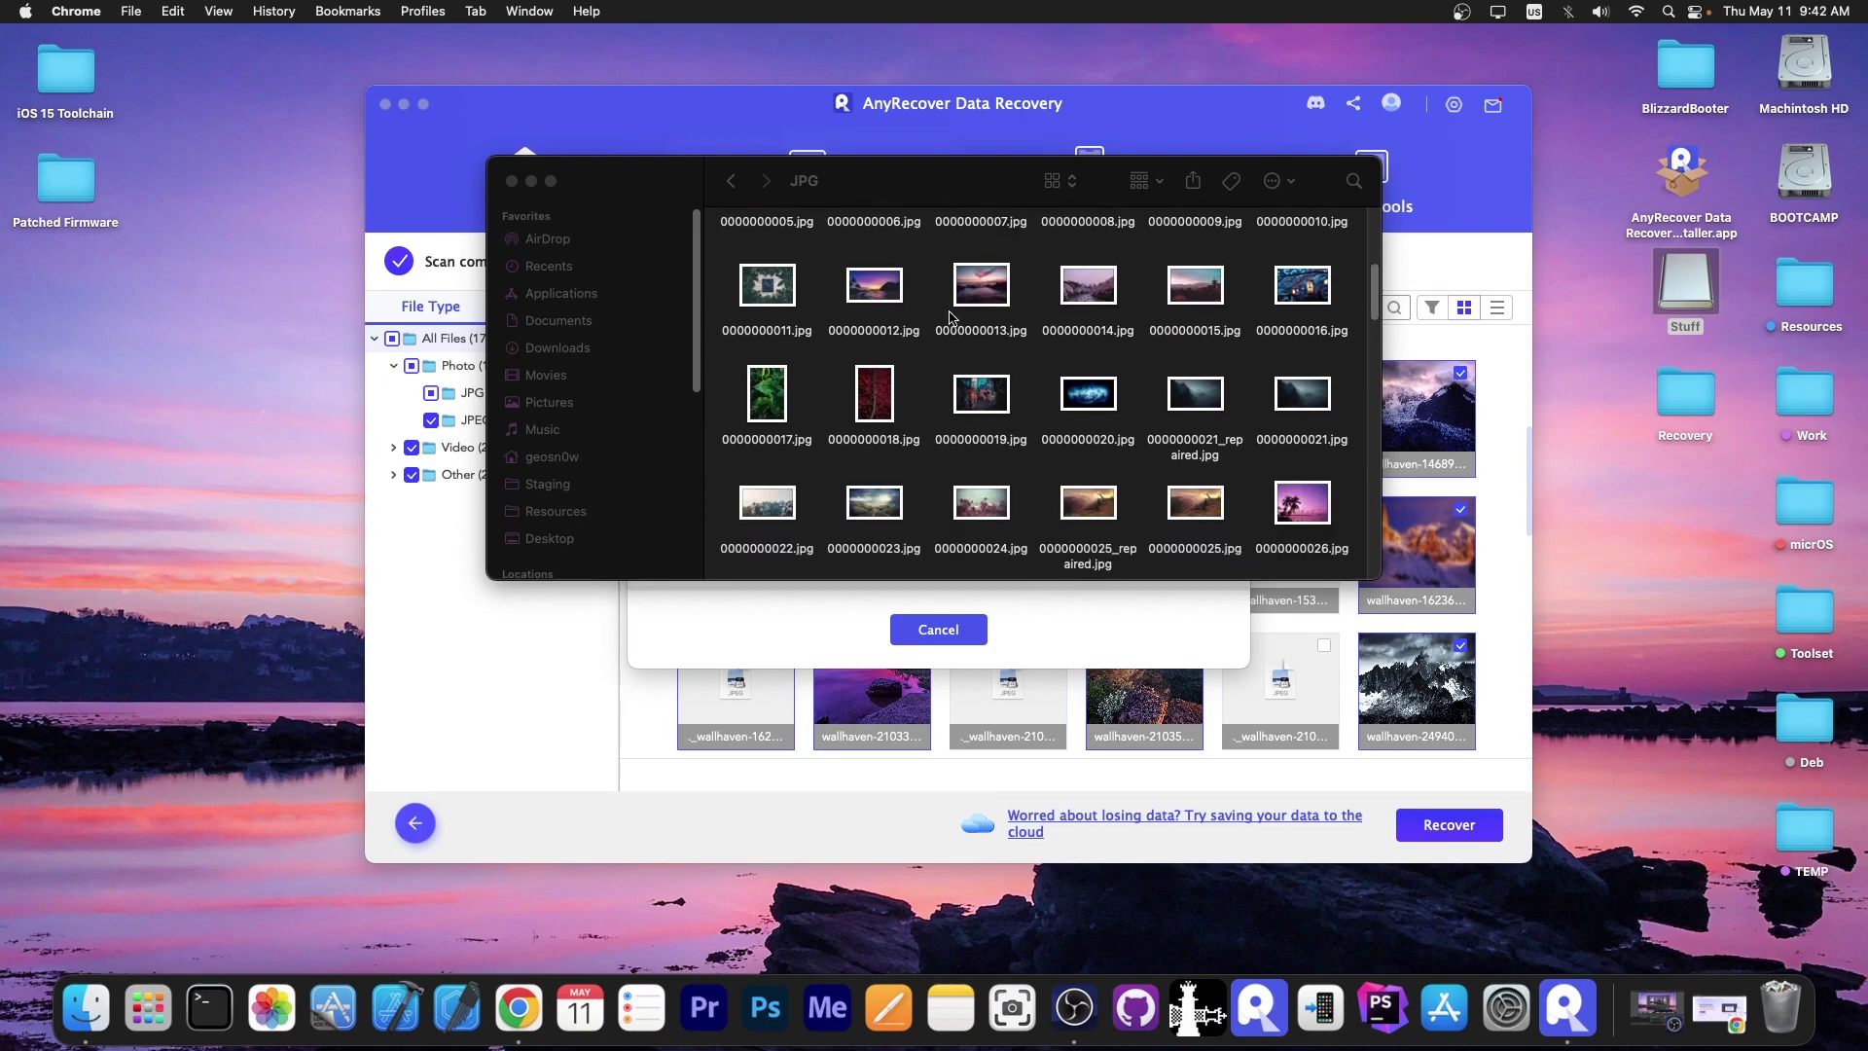
scroll(951, 317, up, 2)
double_click(866, 345)
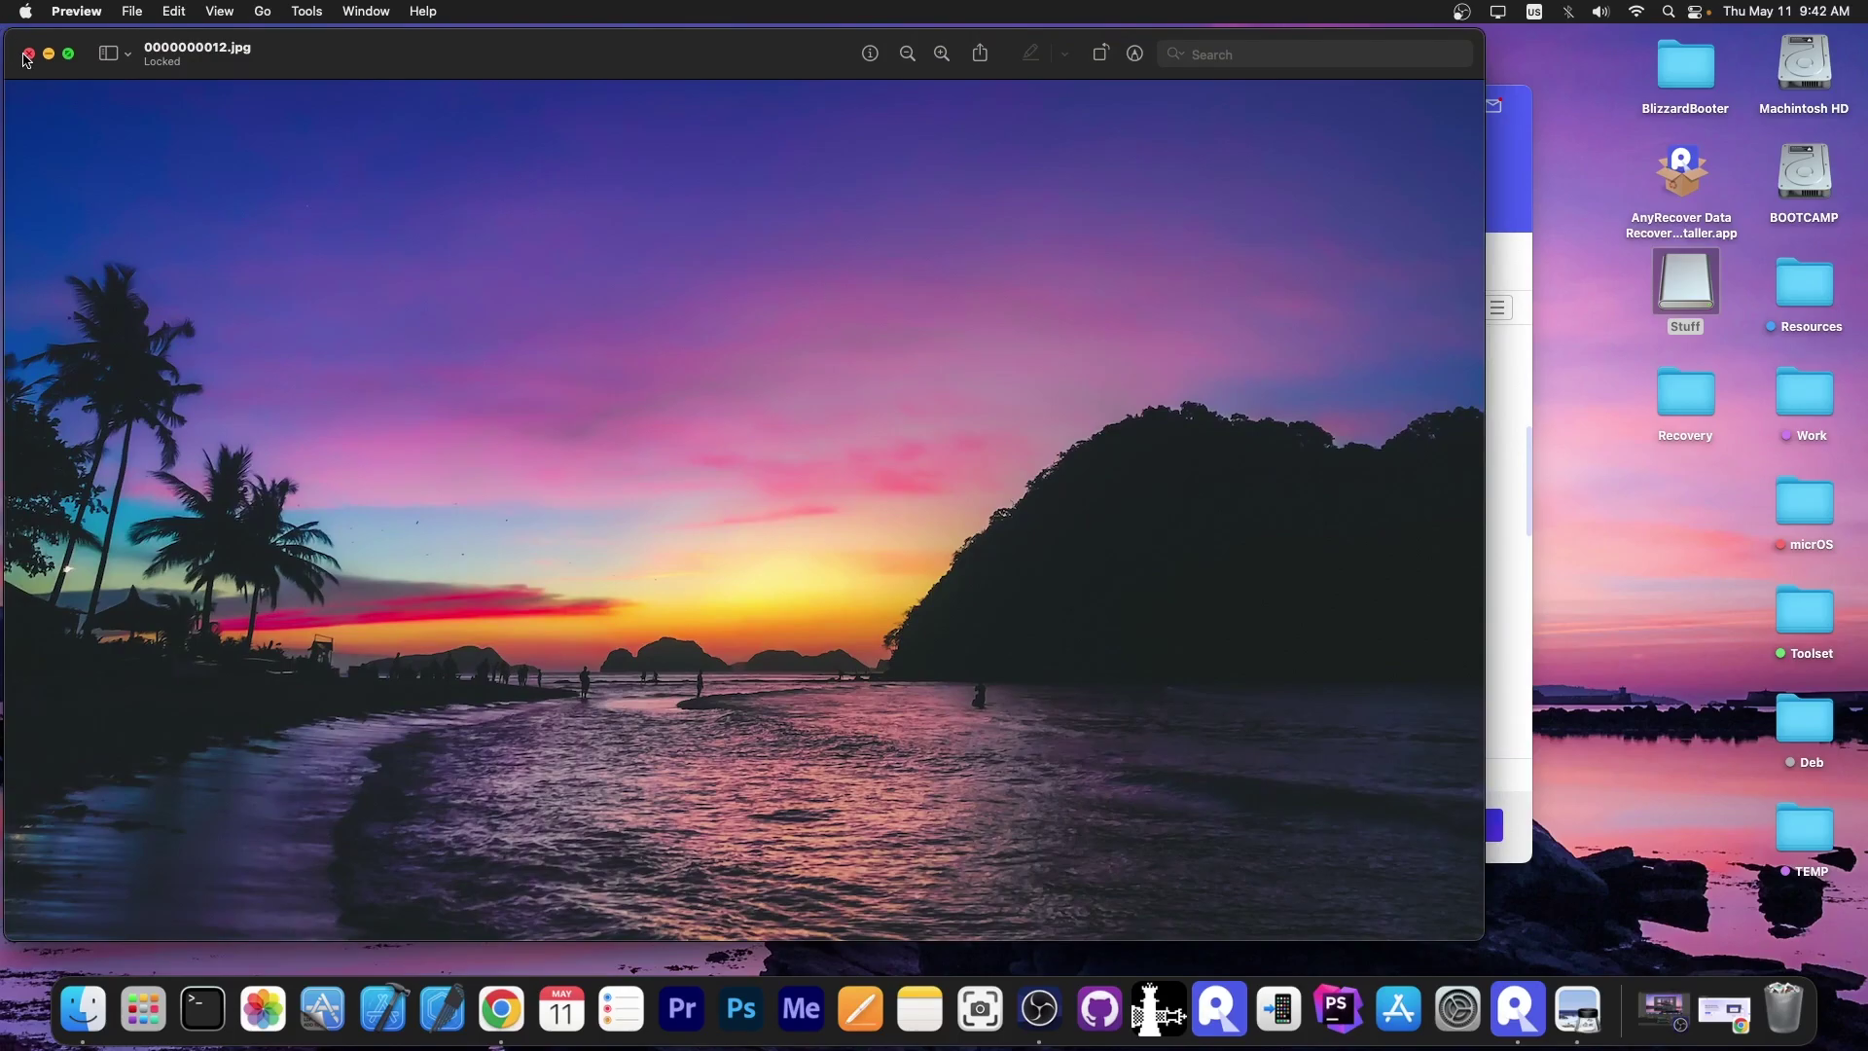
click(26, 56)
click(26, 56)
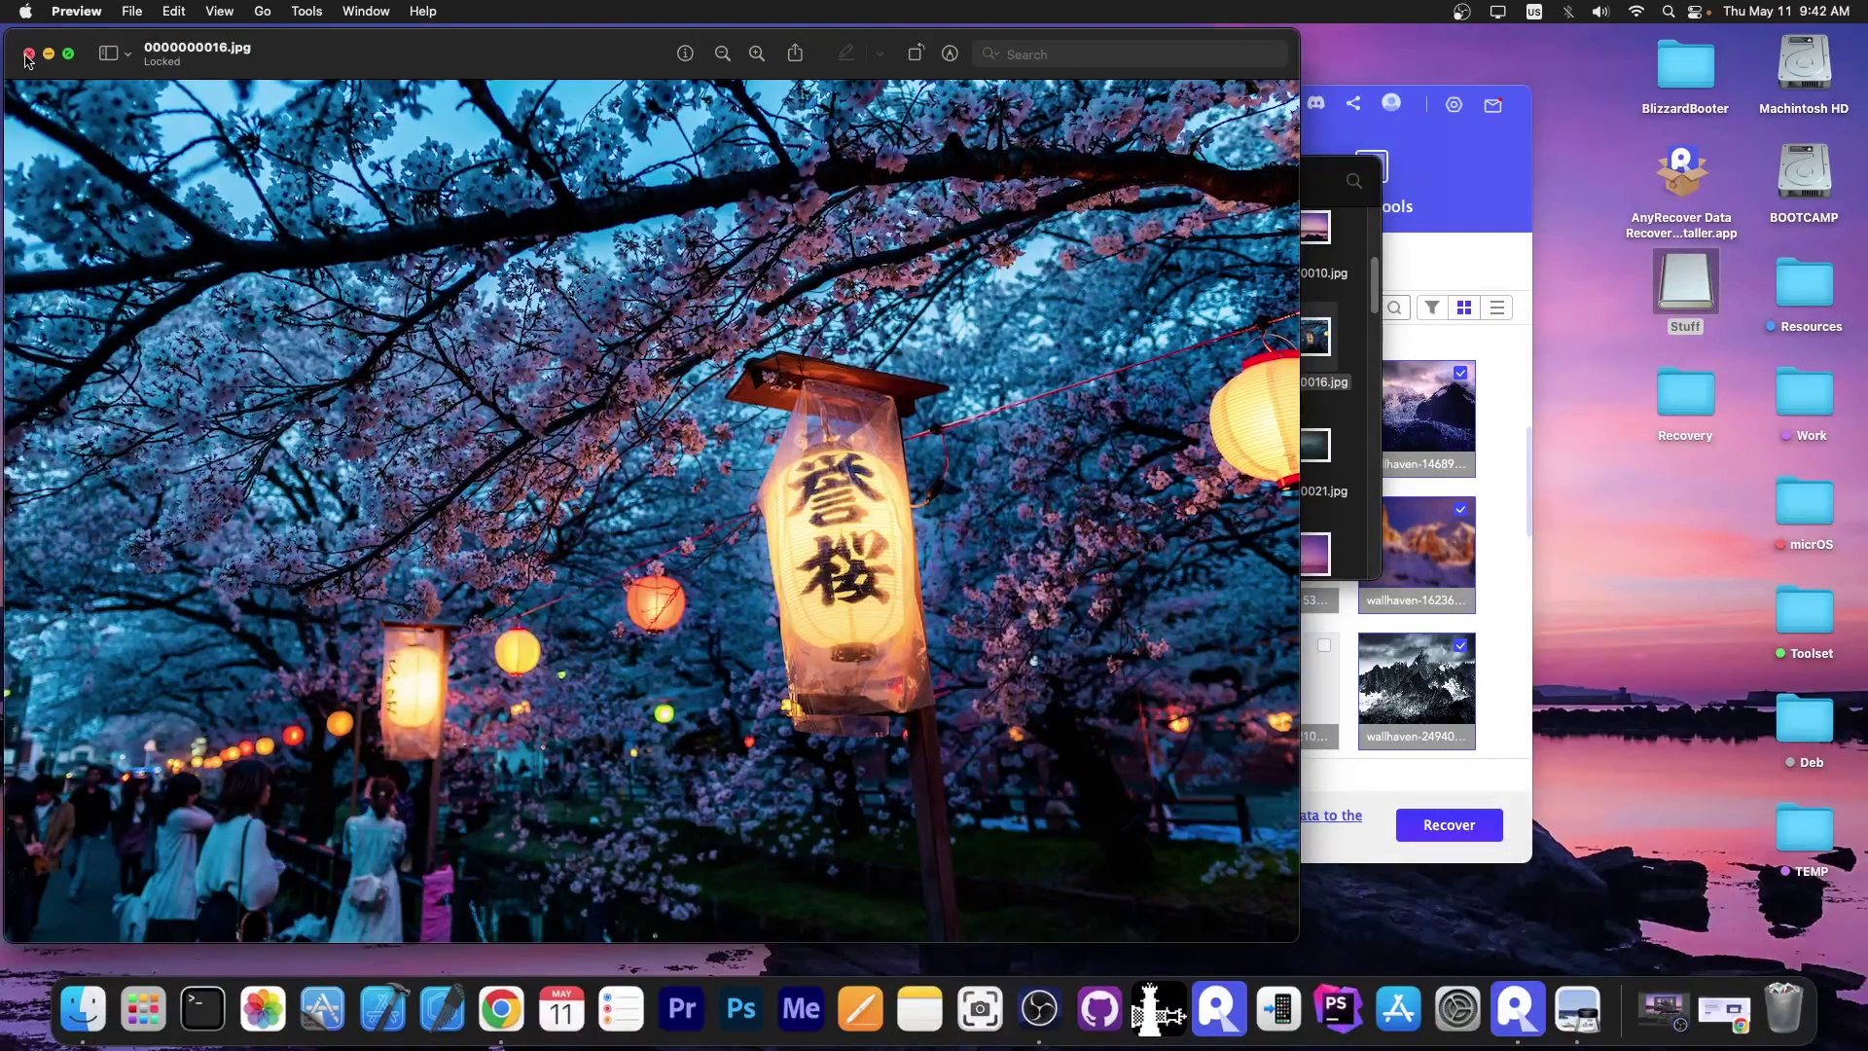
click(27, 57)
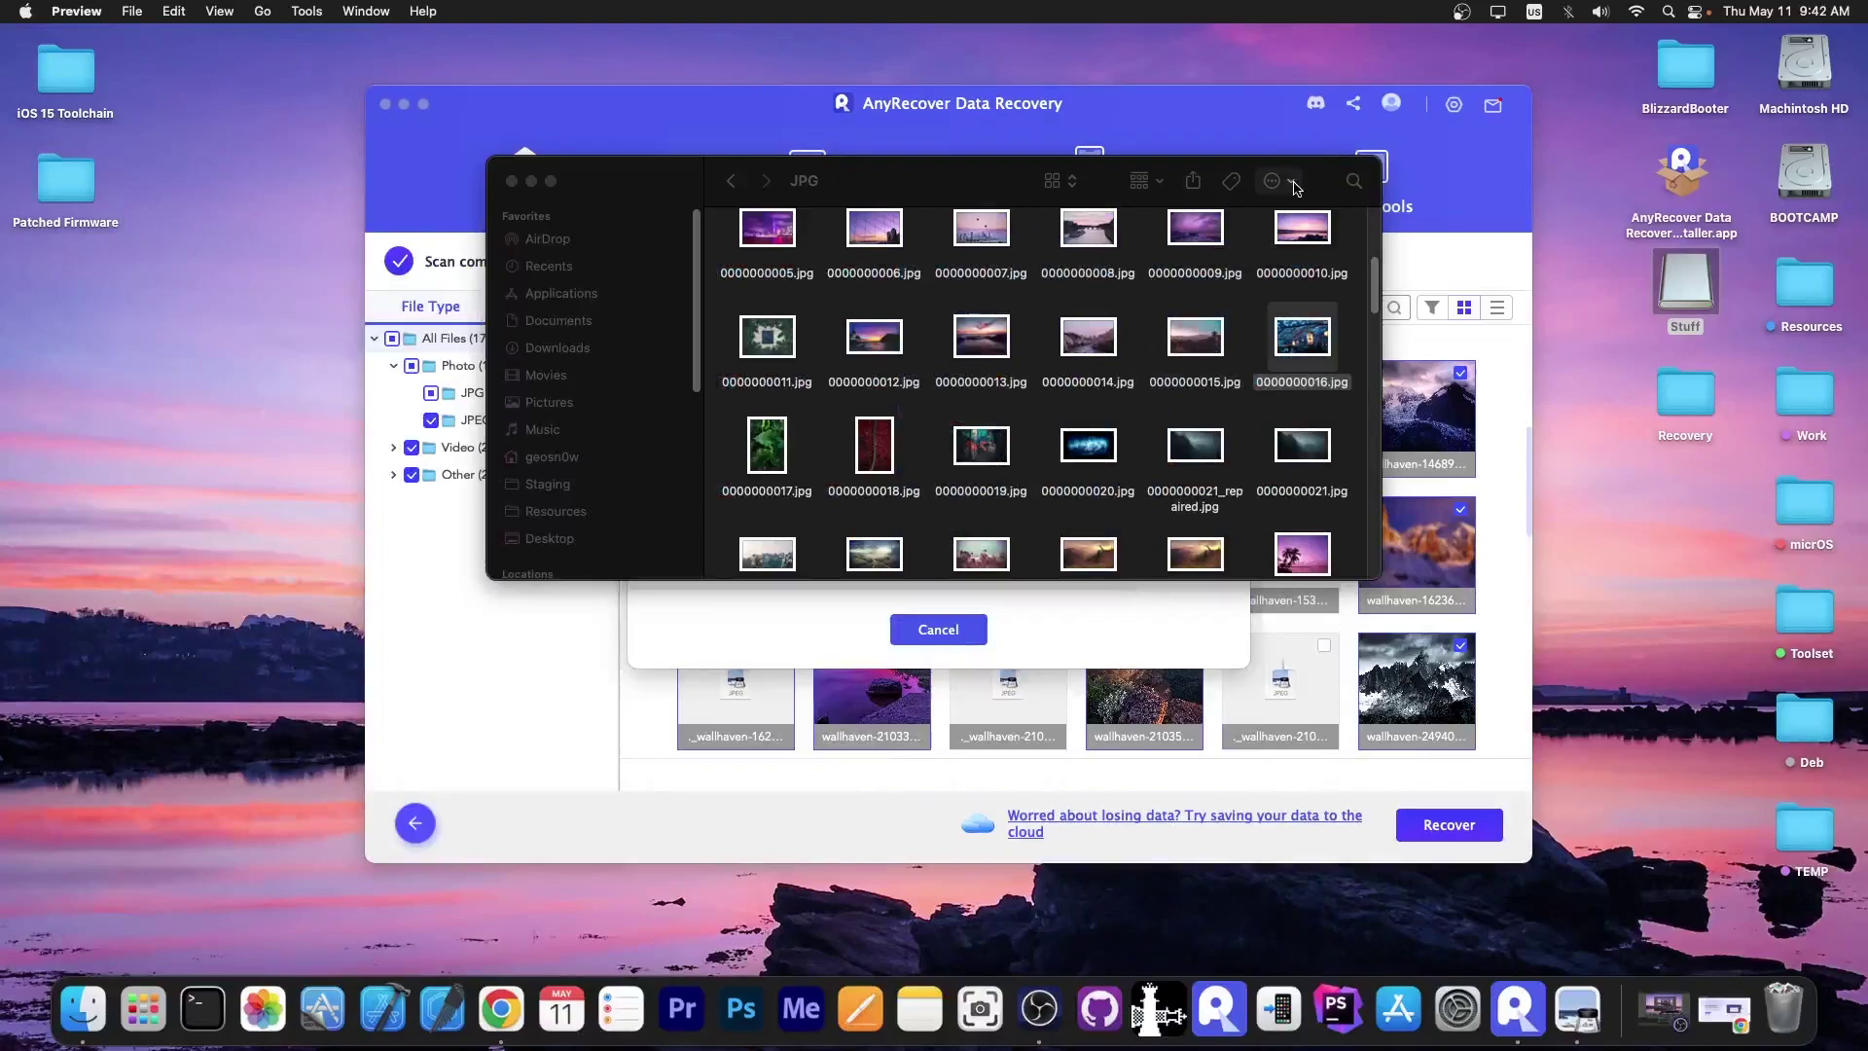
scroll(1291, 226, down, 5)
double_click(1301, 335)
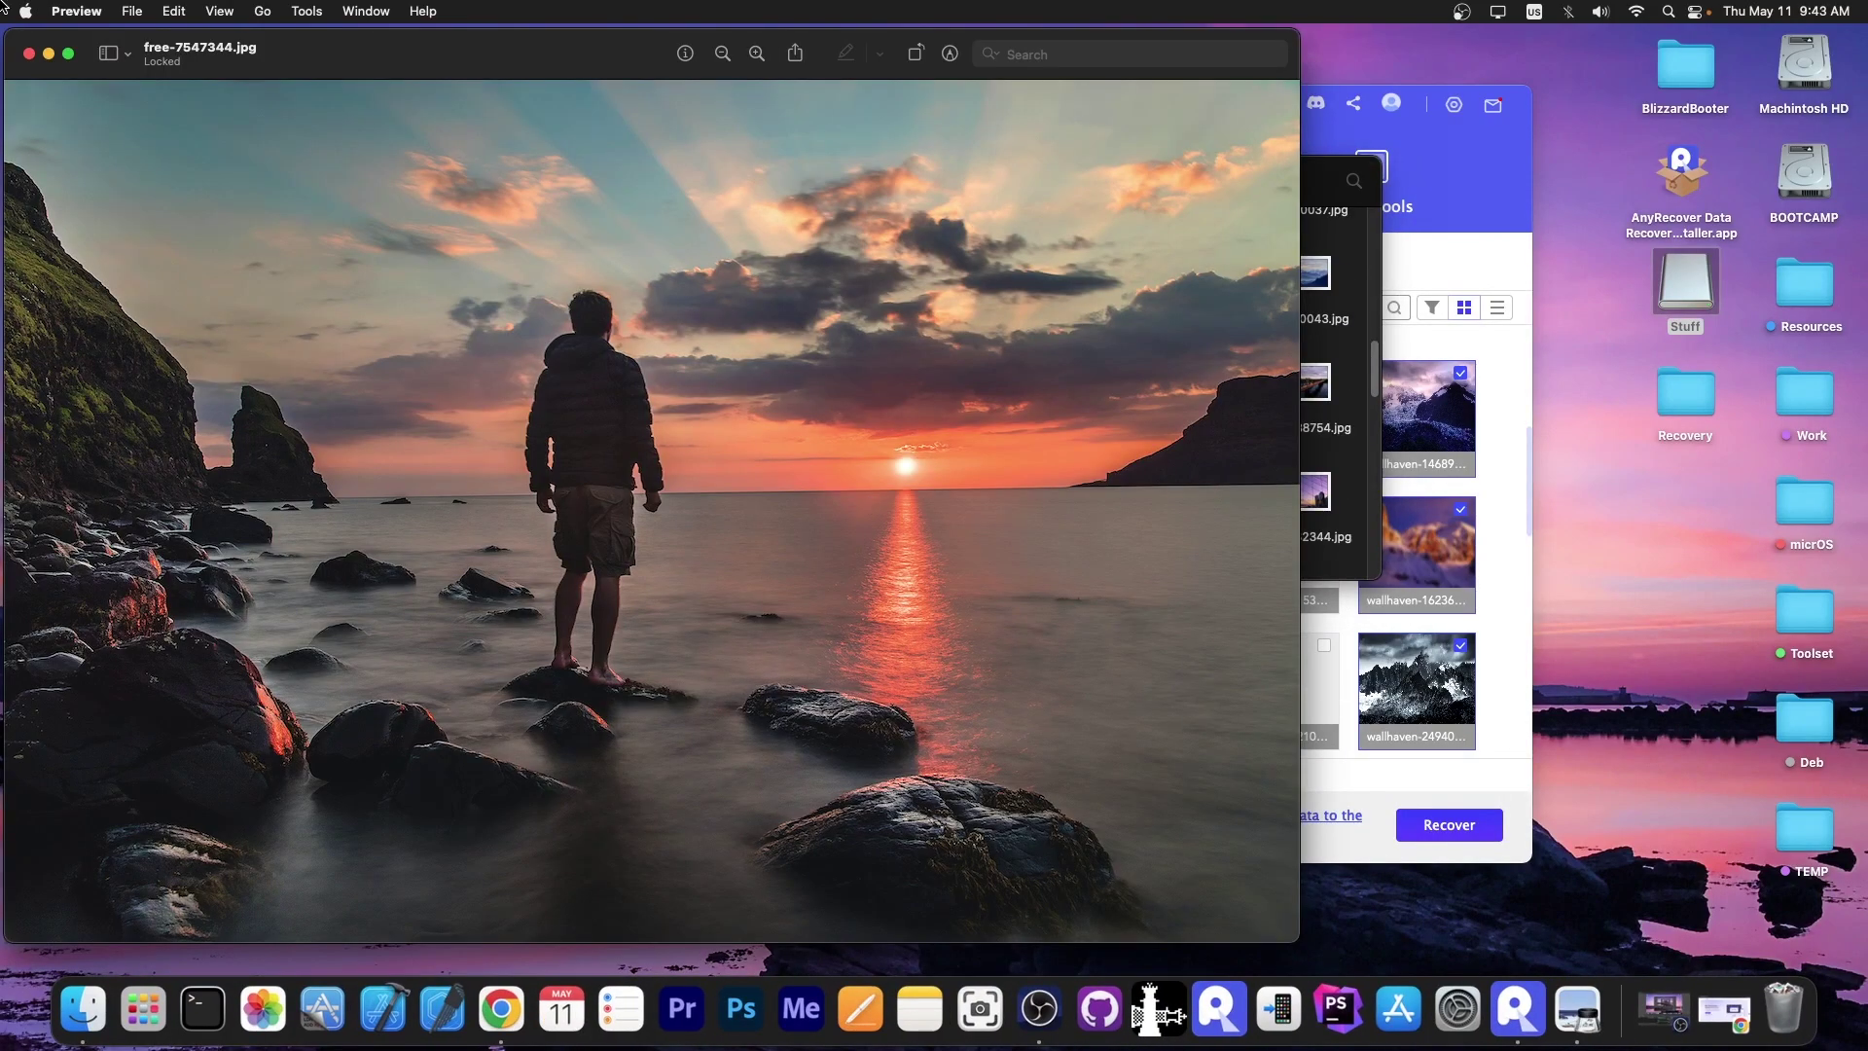
click(27, 56)
scroll(1138, 450, down, 3)
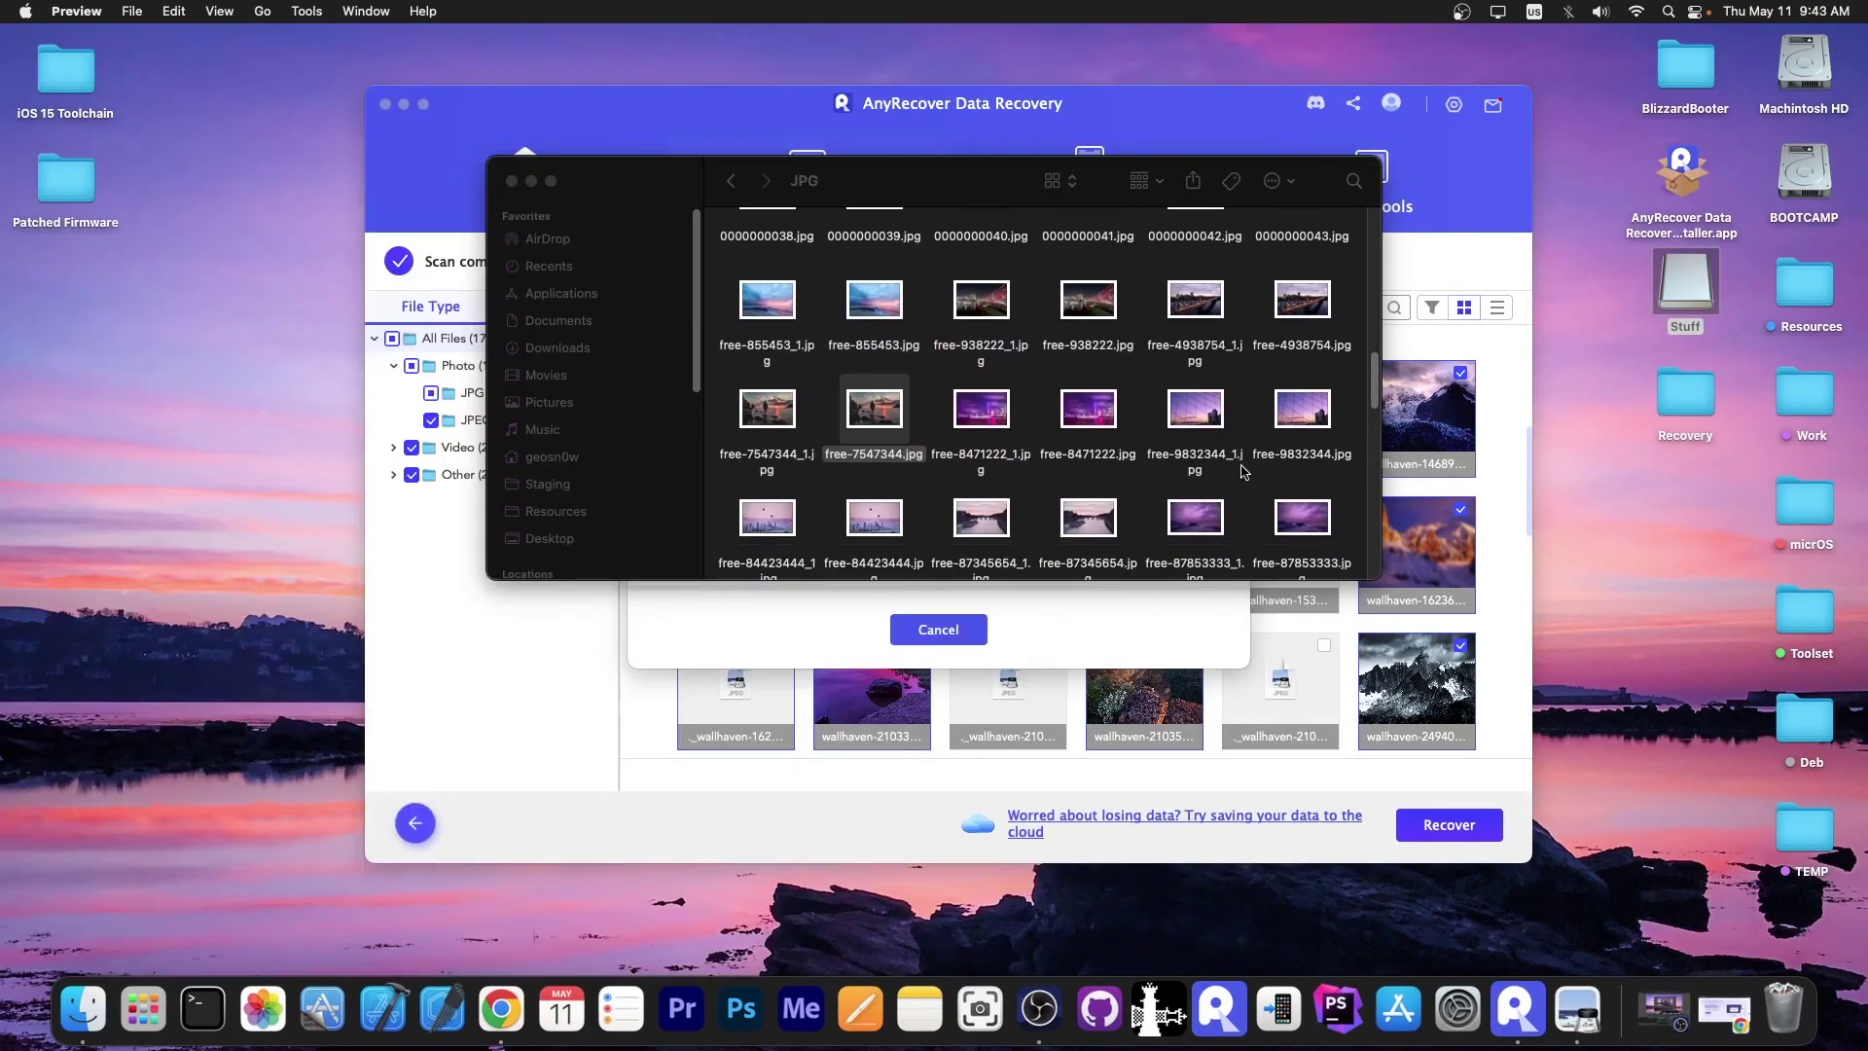
scroll(1138, 389, down, 10)
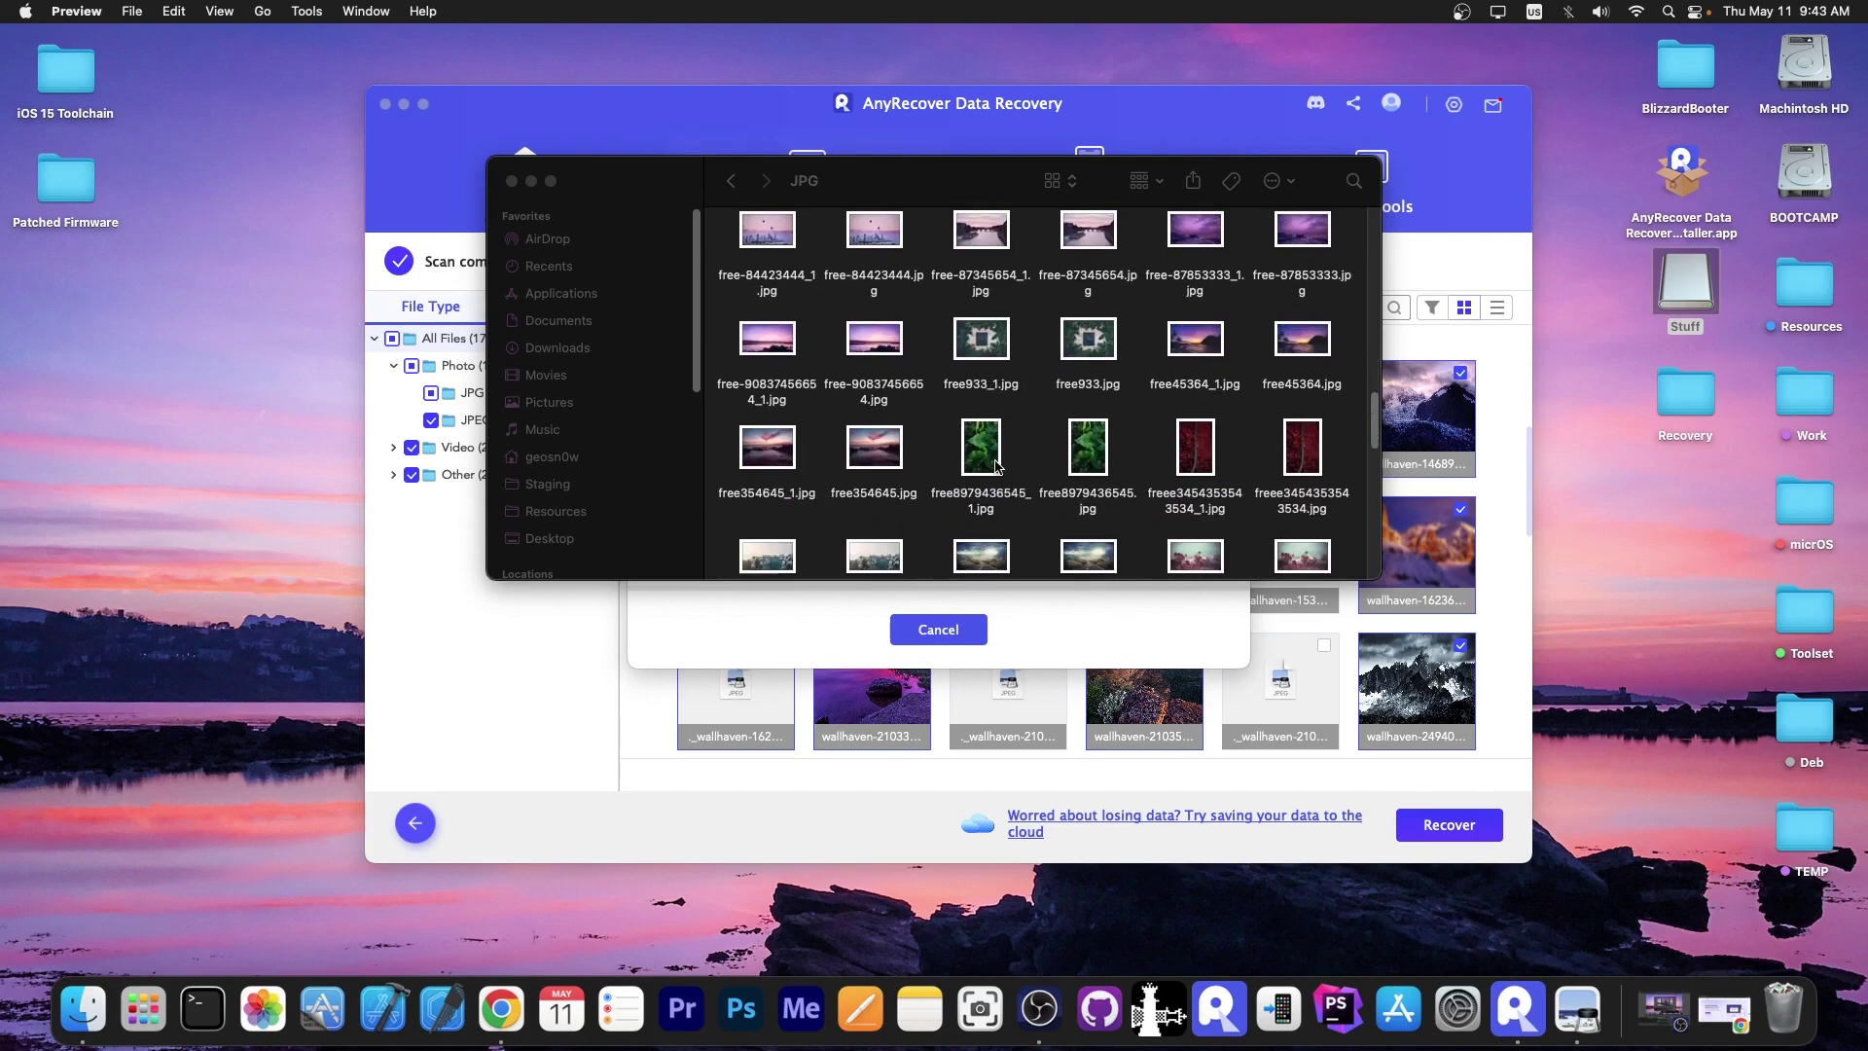
click(1195, 307)
click(512, 181)
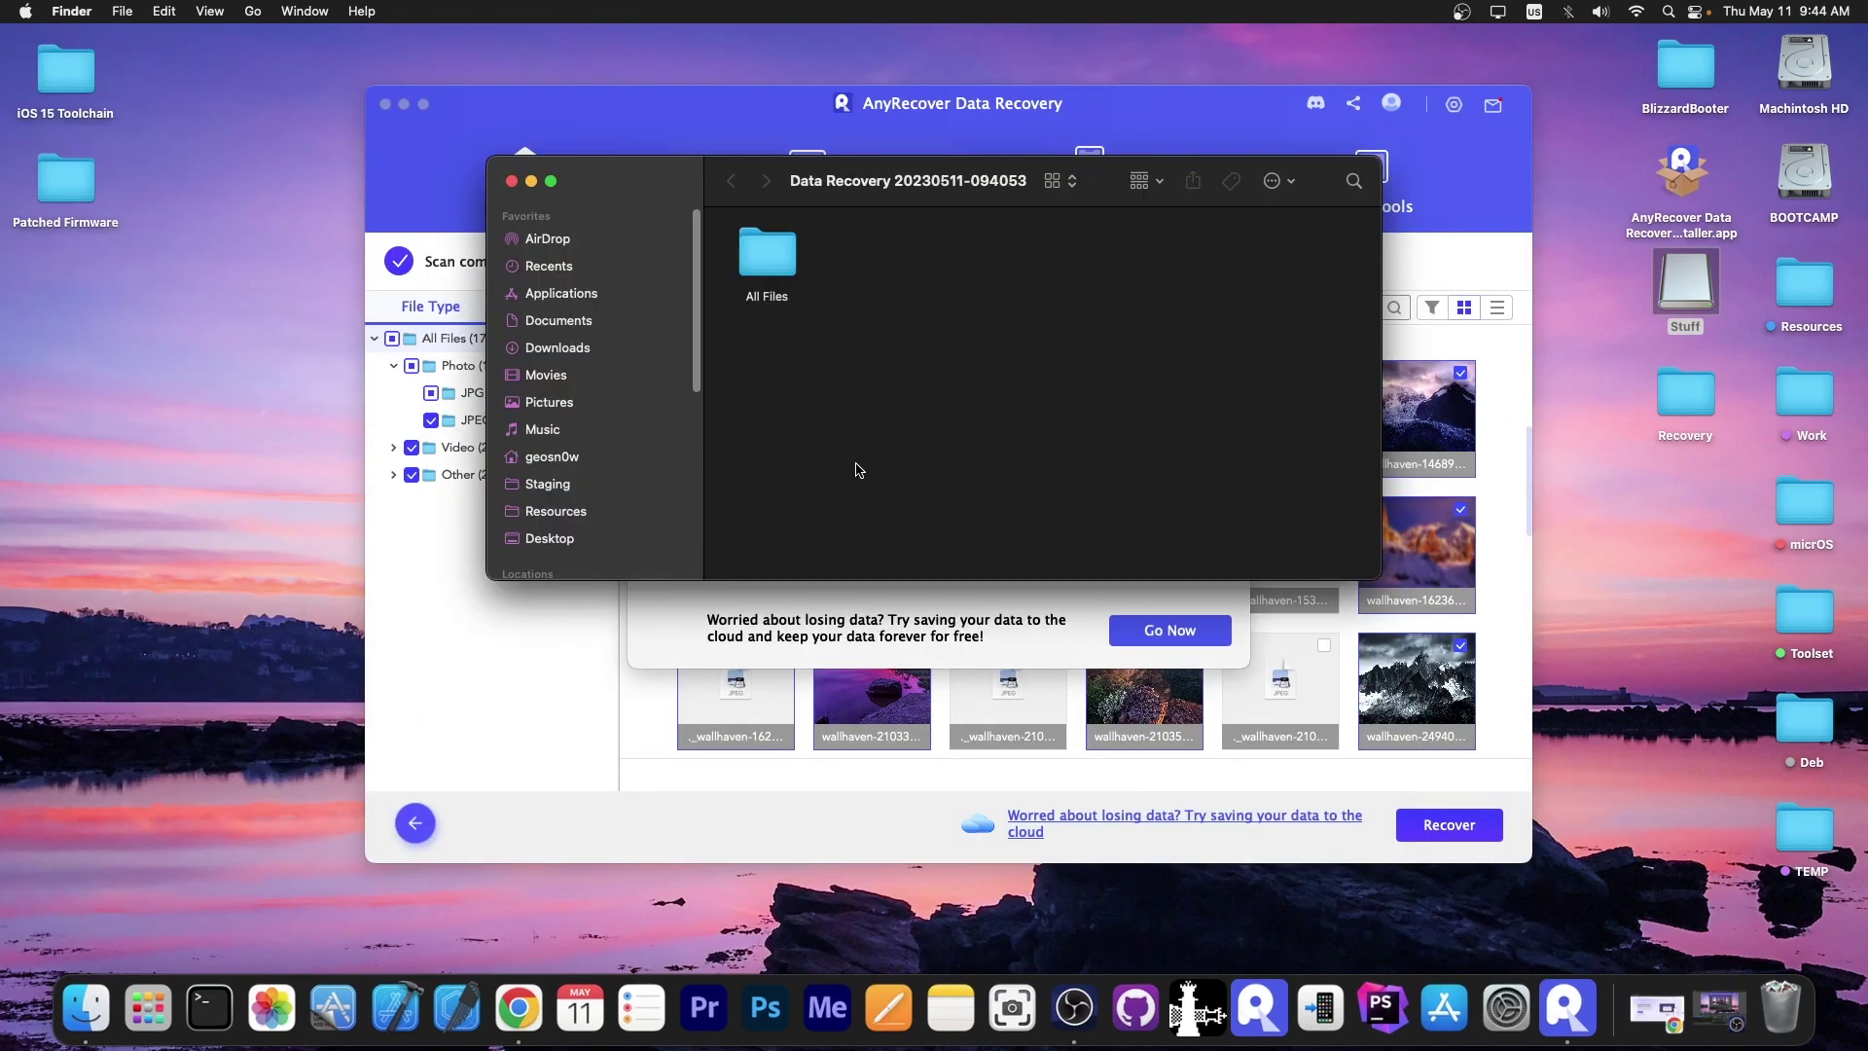
click(511, 182)
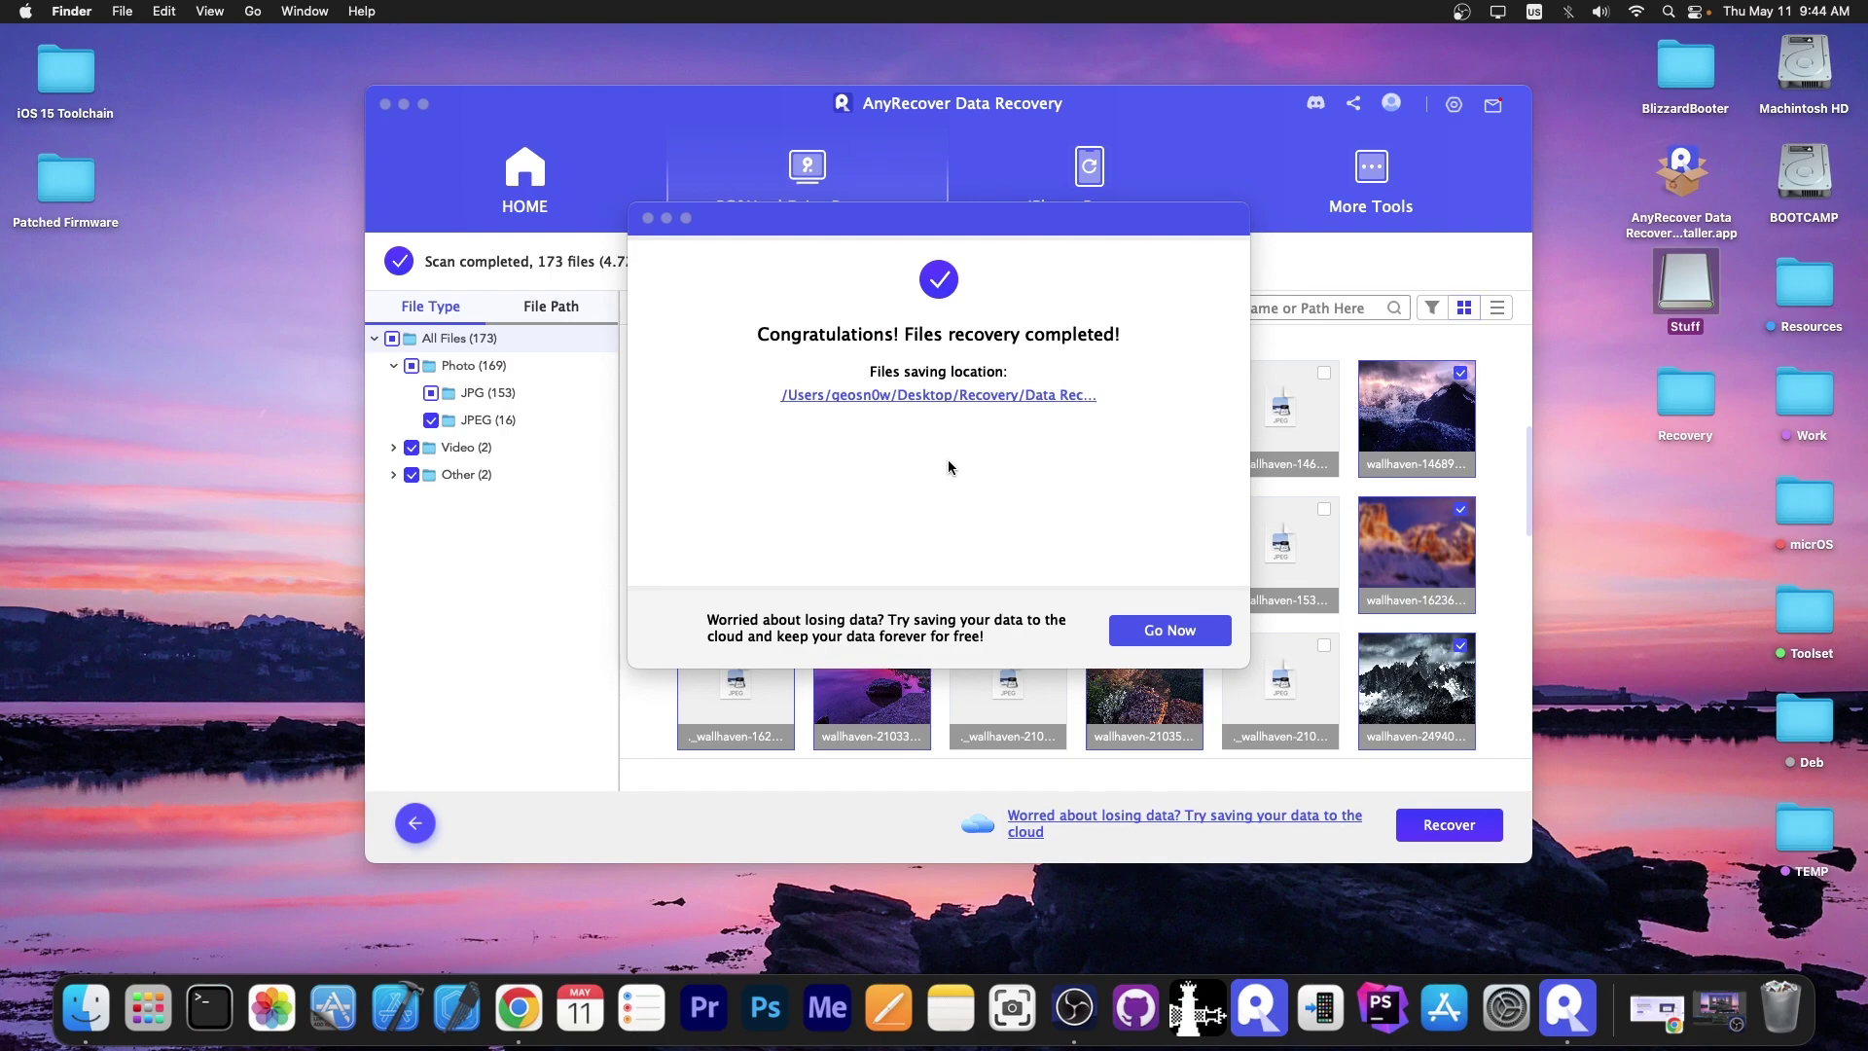
double_click(1705, 401)
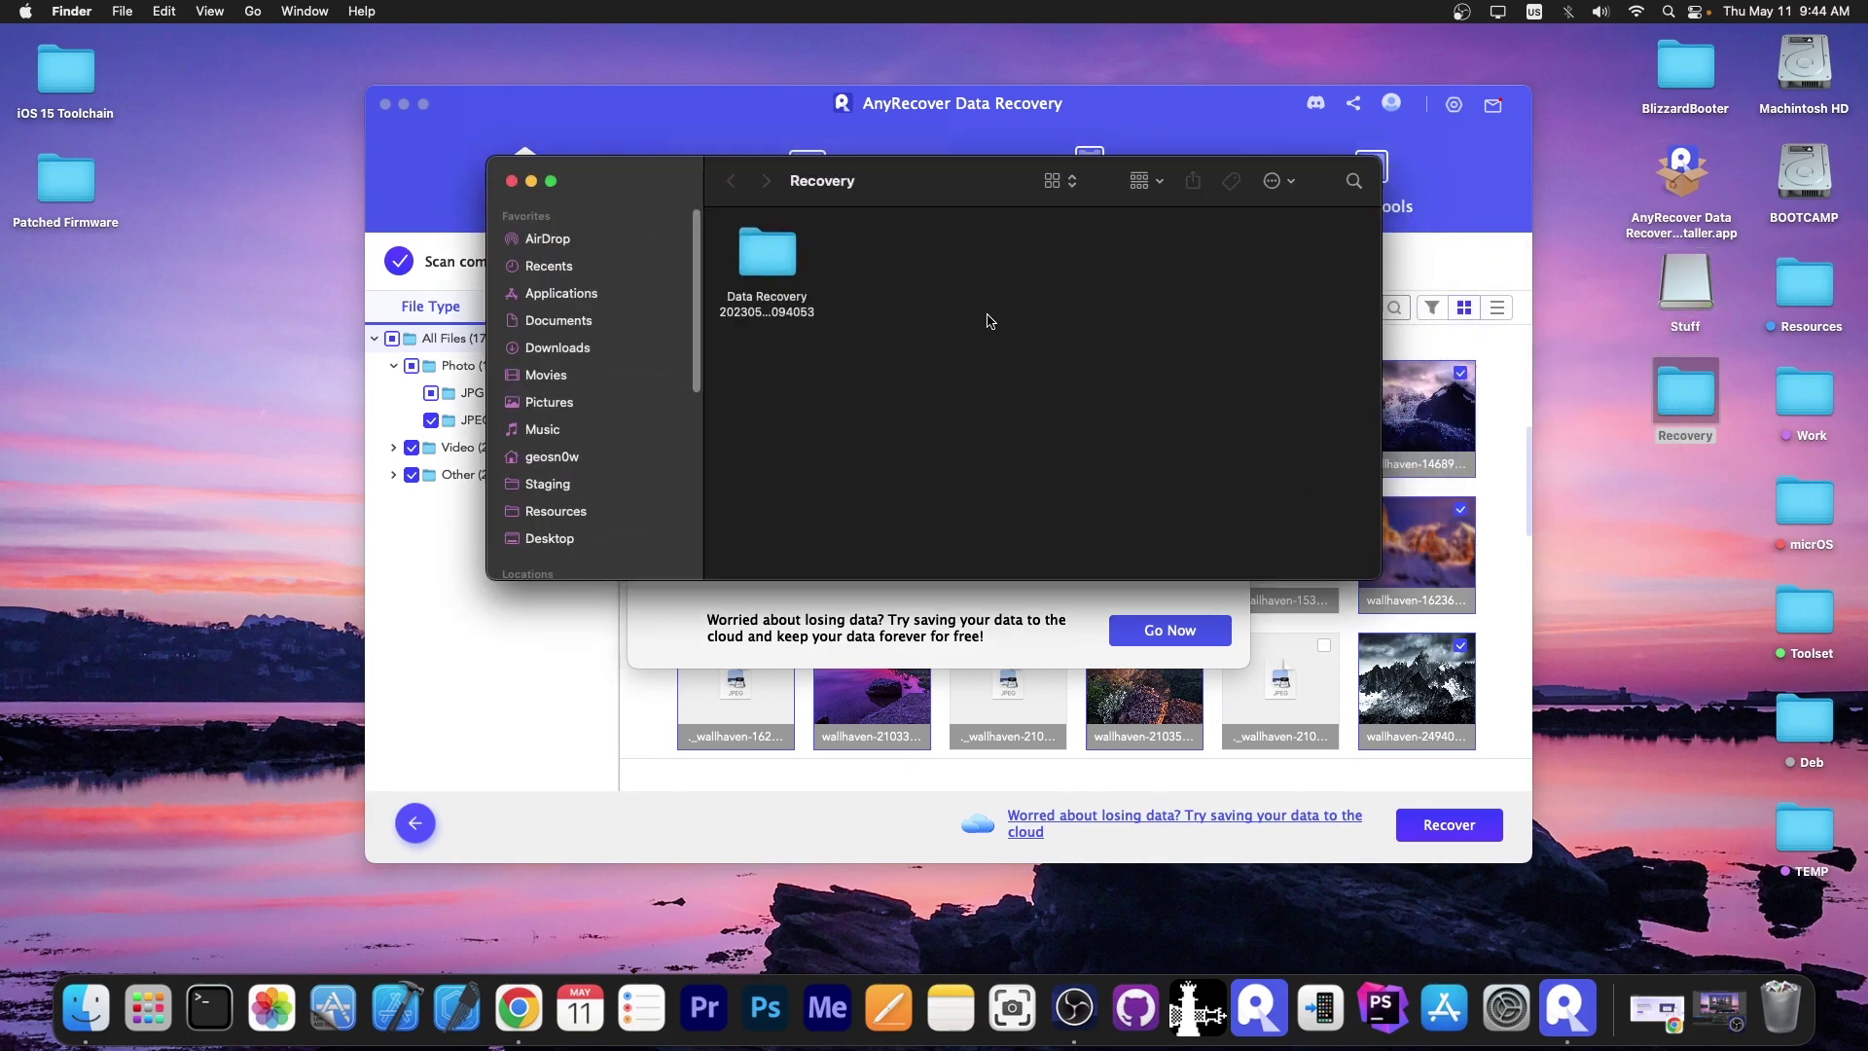
double_click(790, 262)
double_click(773, 256)
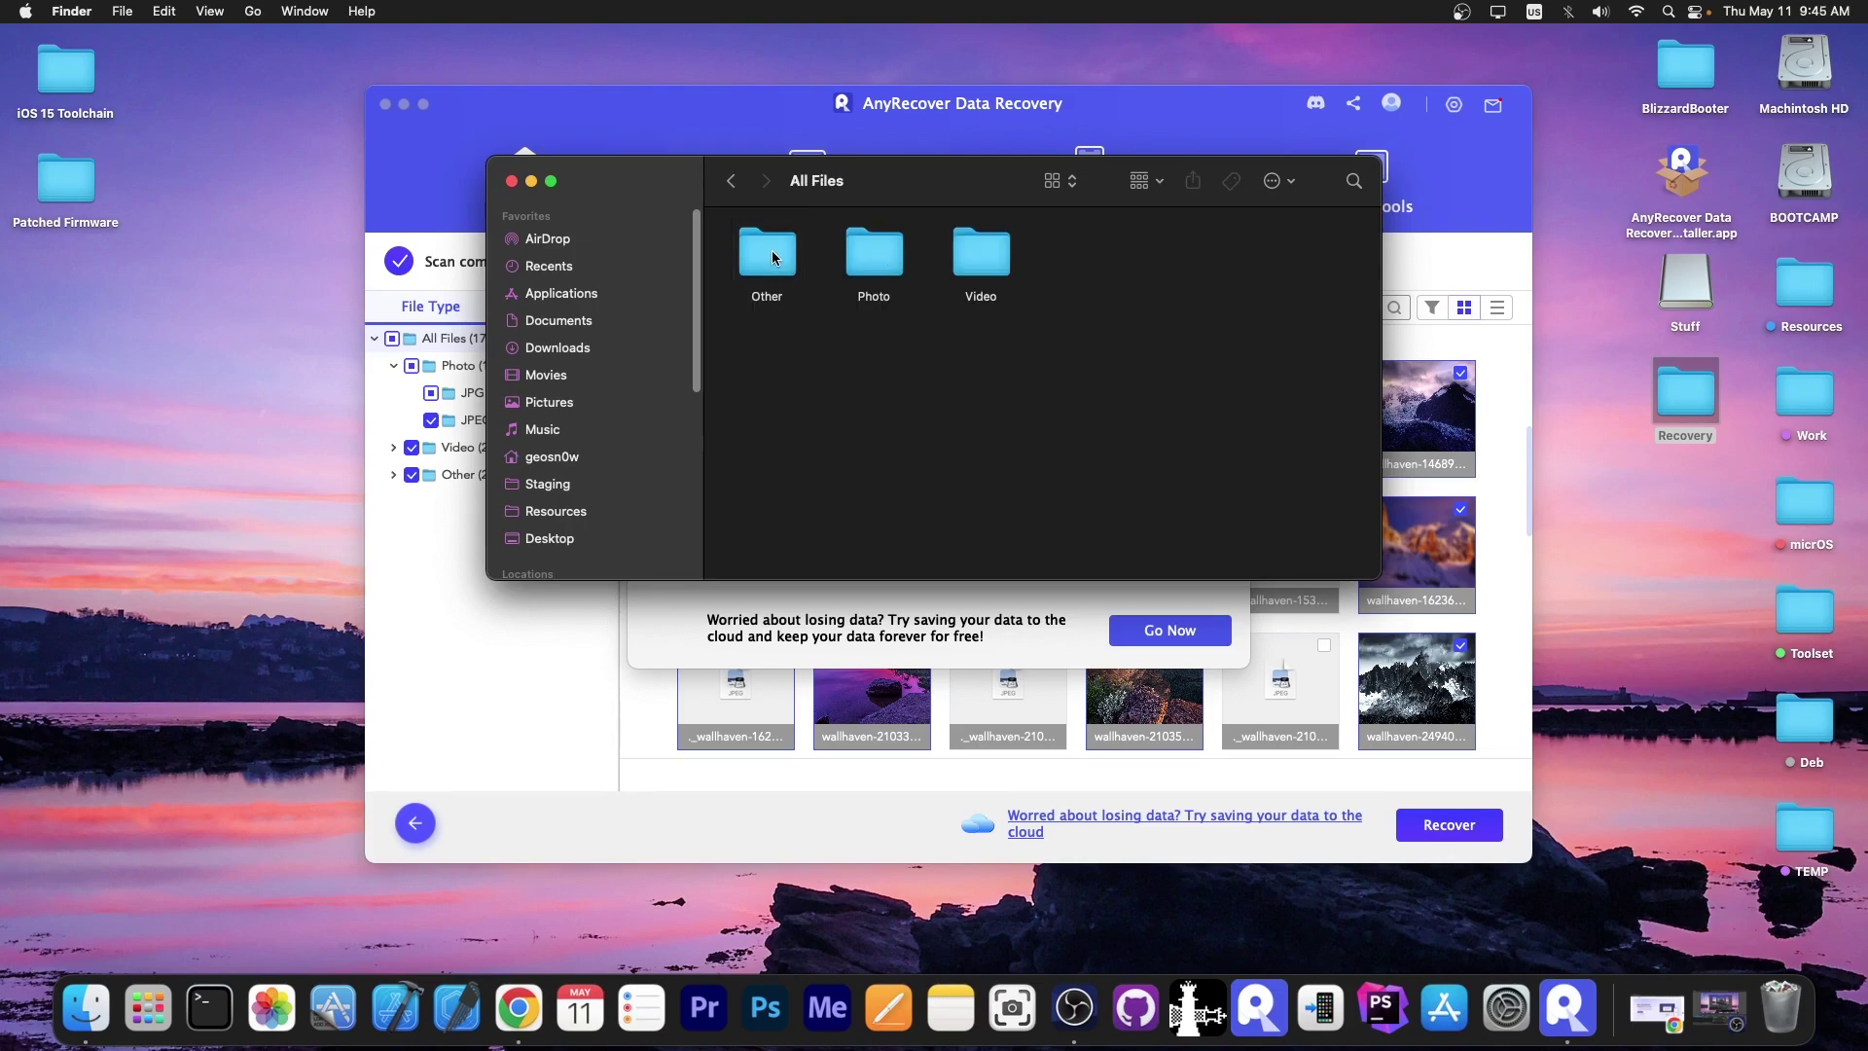
- Browse into Photo > JPG and view the recovered wallhaven-314051_1.jpg in Preview
double_click(848, 261)
double_click(873, 255)
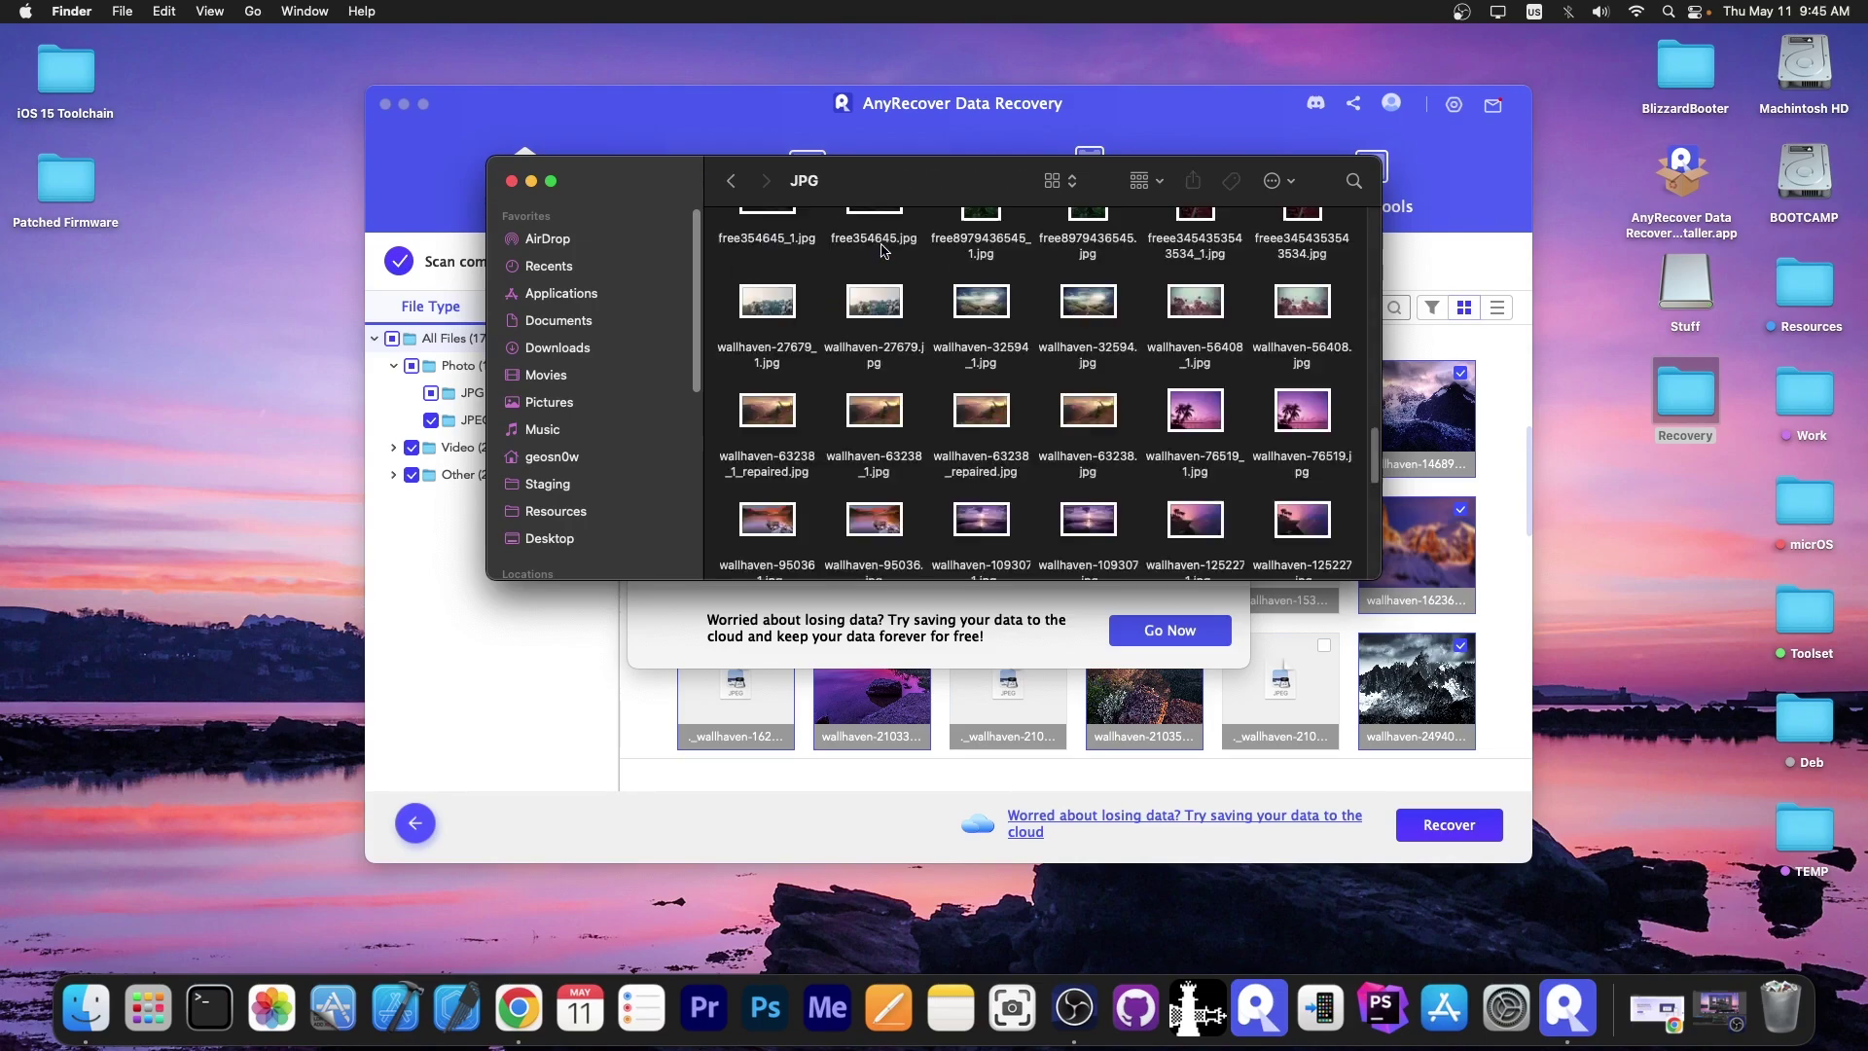
scroll(941, 286, down, 10)
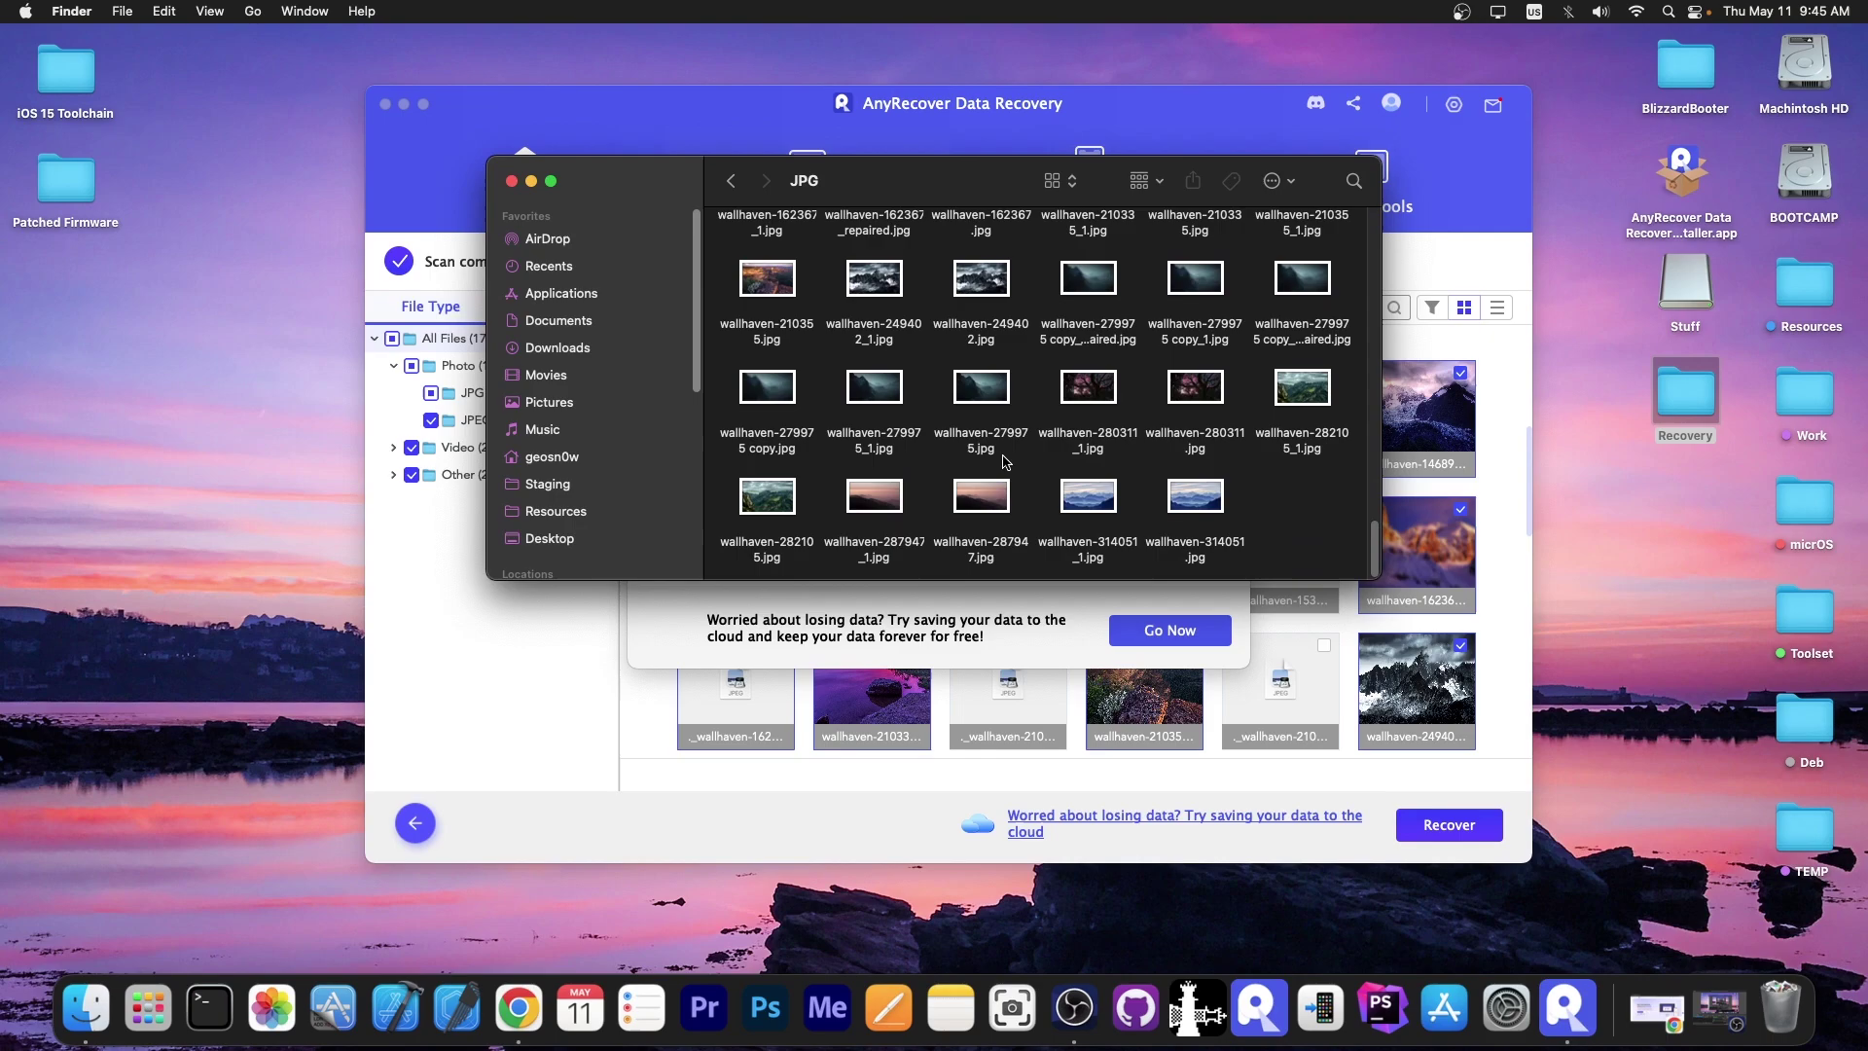
double_click(1112, 494)
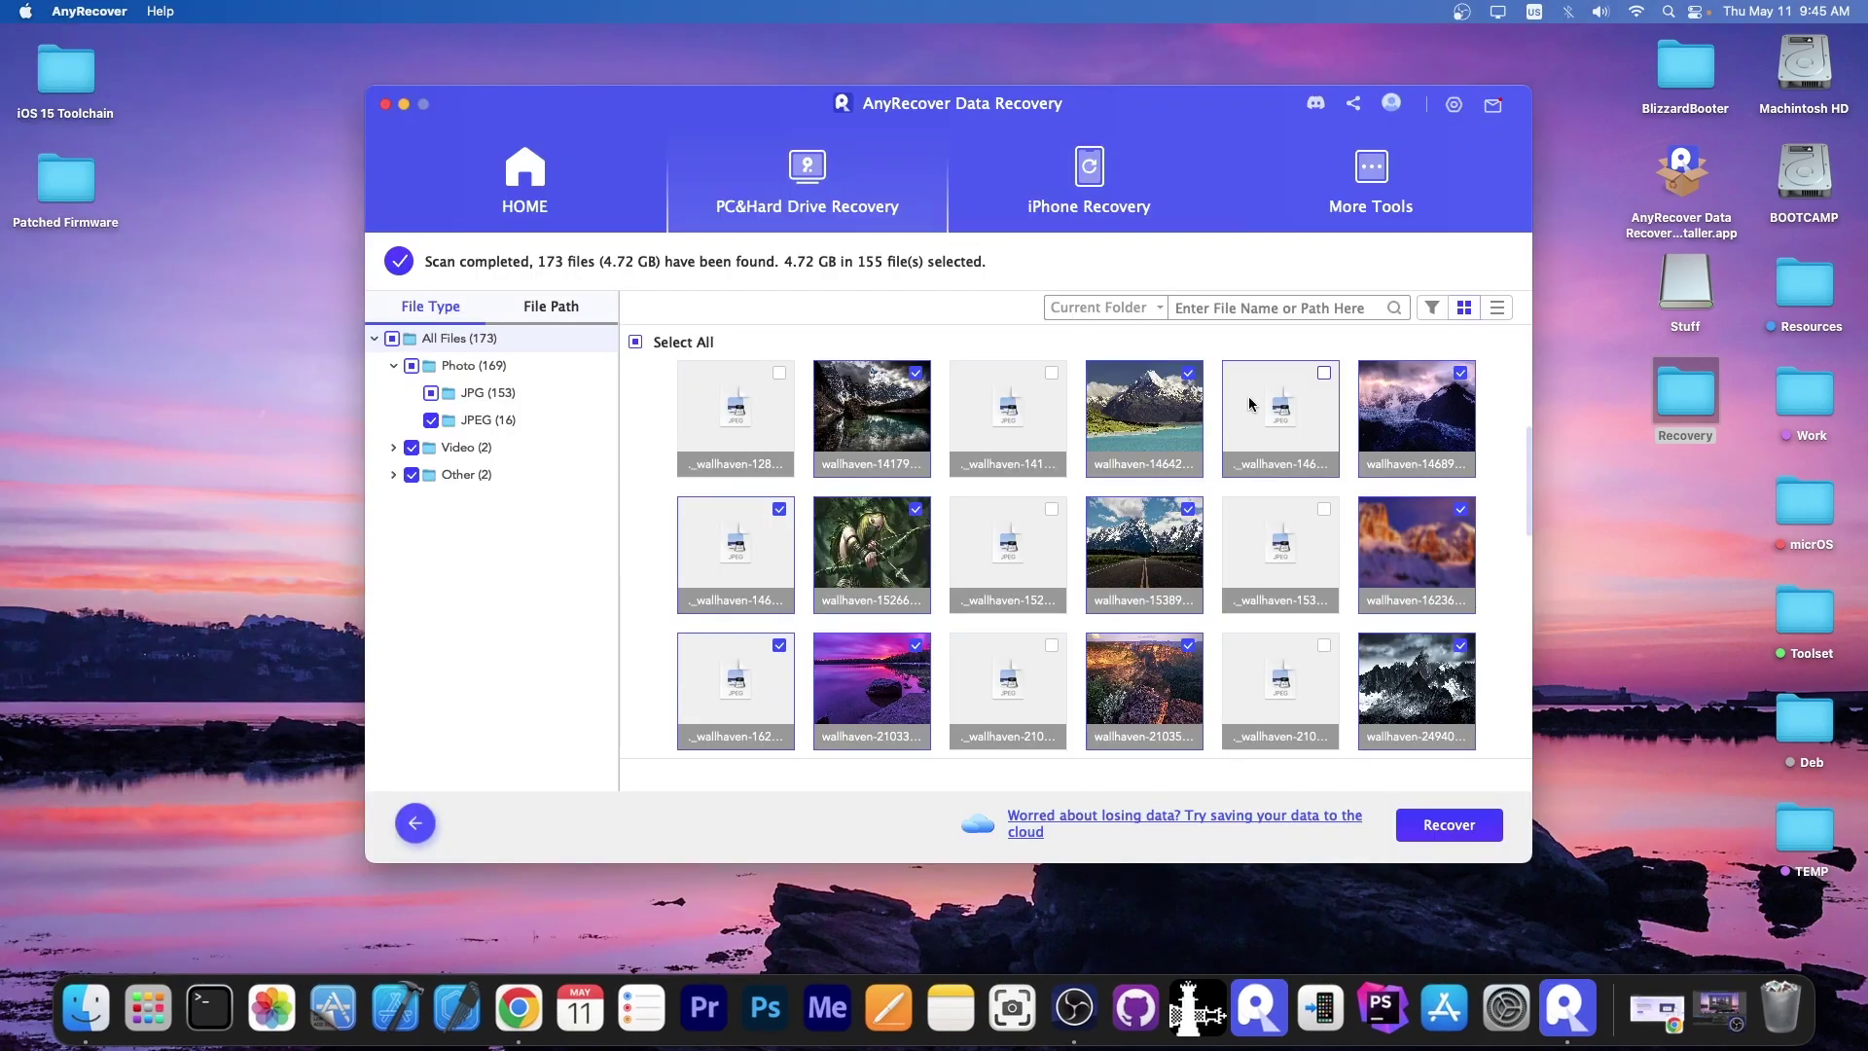
- Look over the File Path results and iPhone Recovery's iCloud and iOS system repair options
click(558, 308)
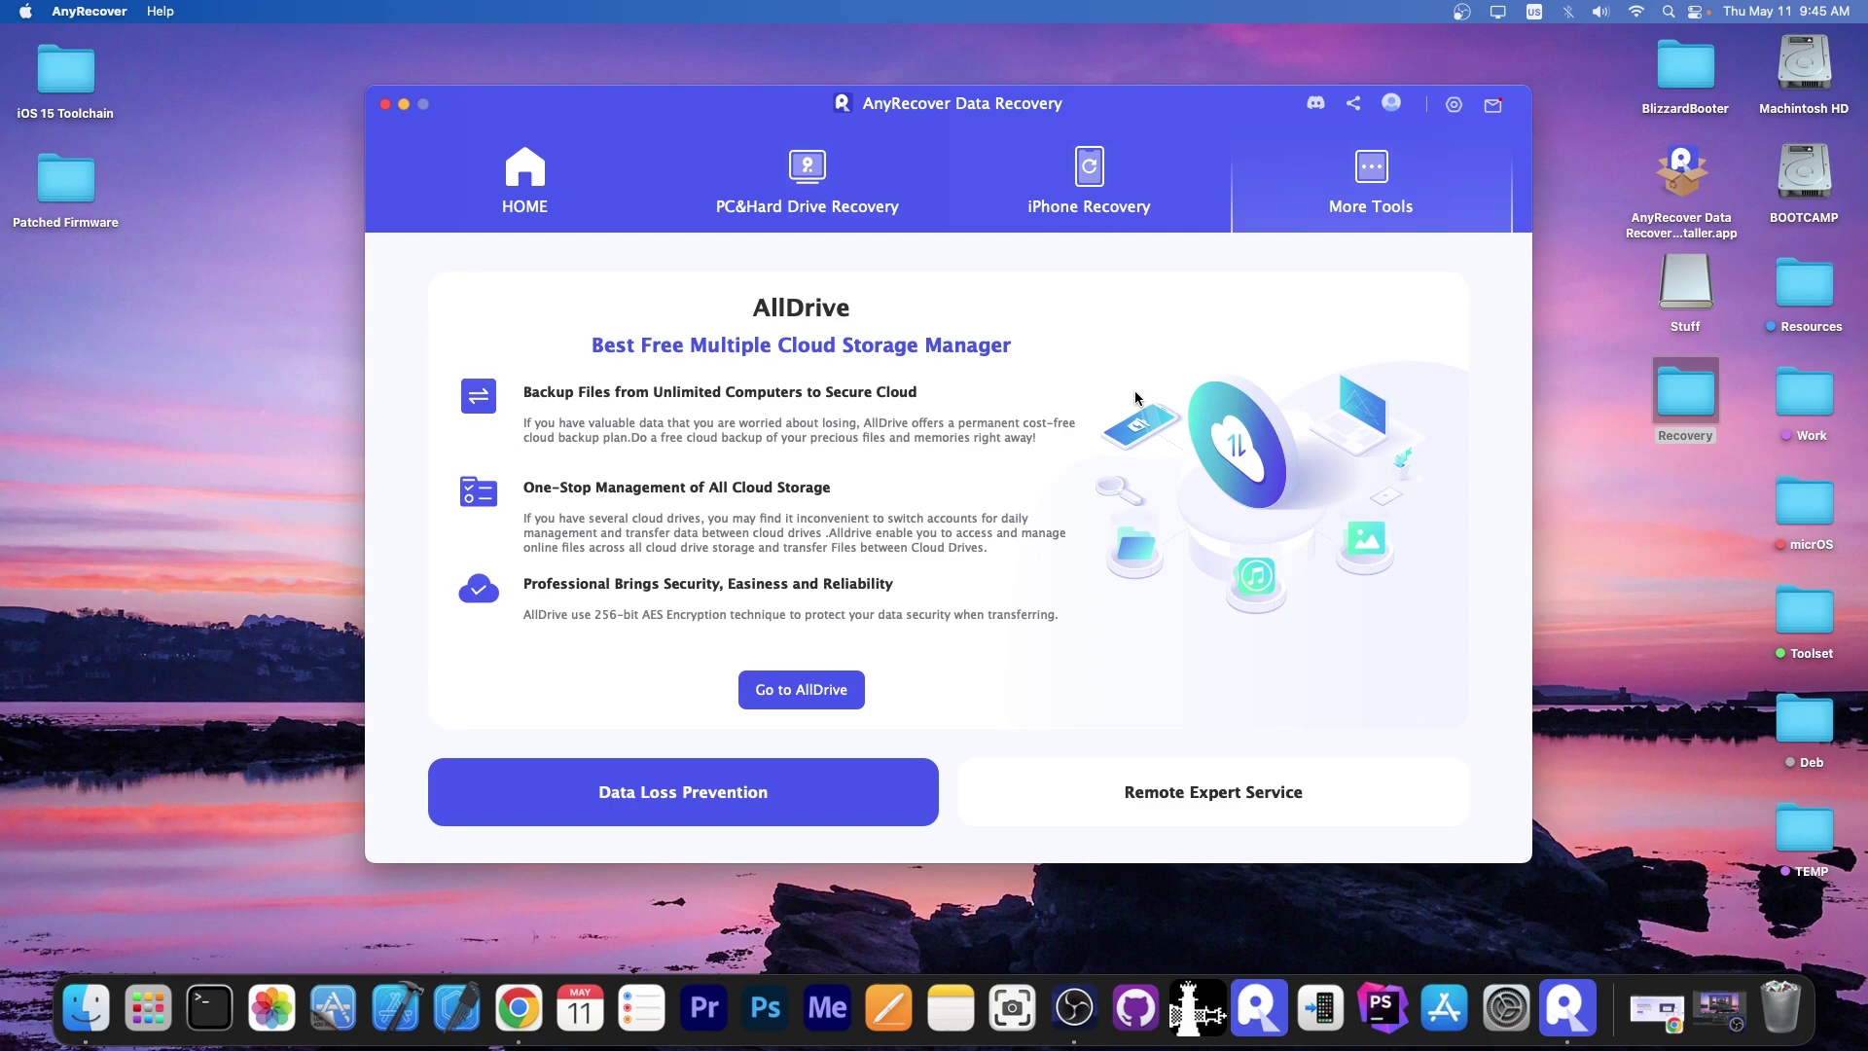
click(1092, 166)
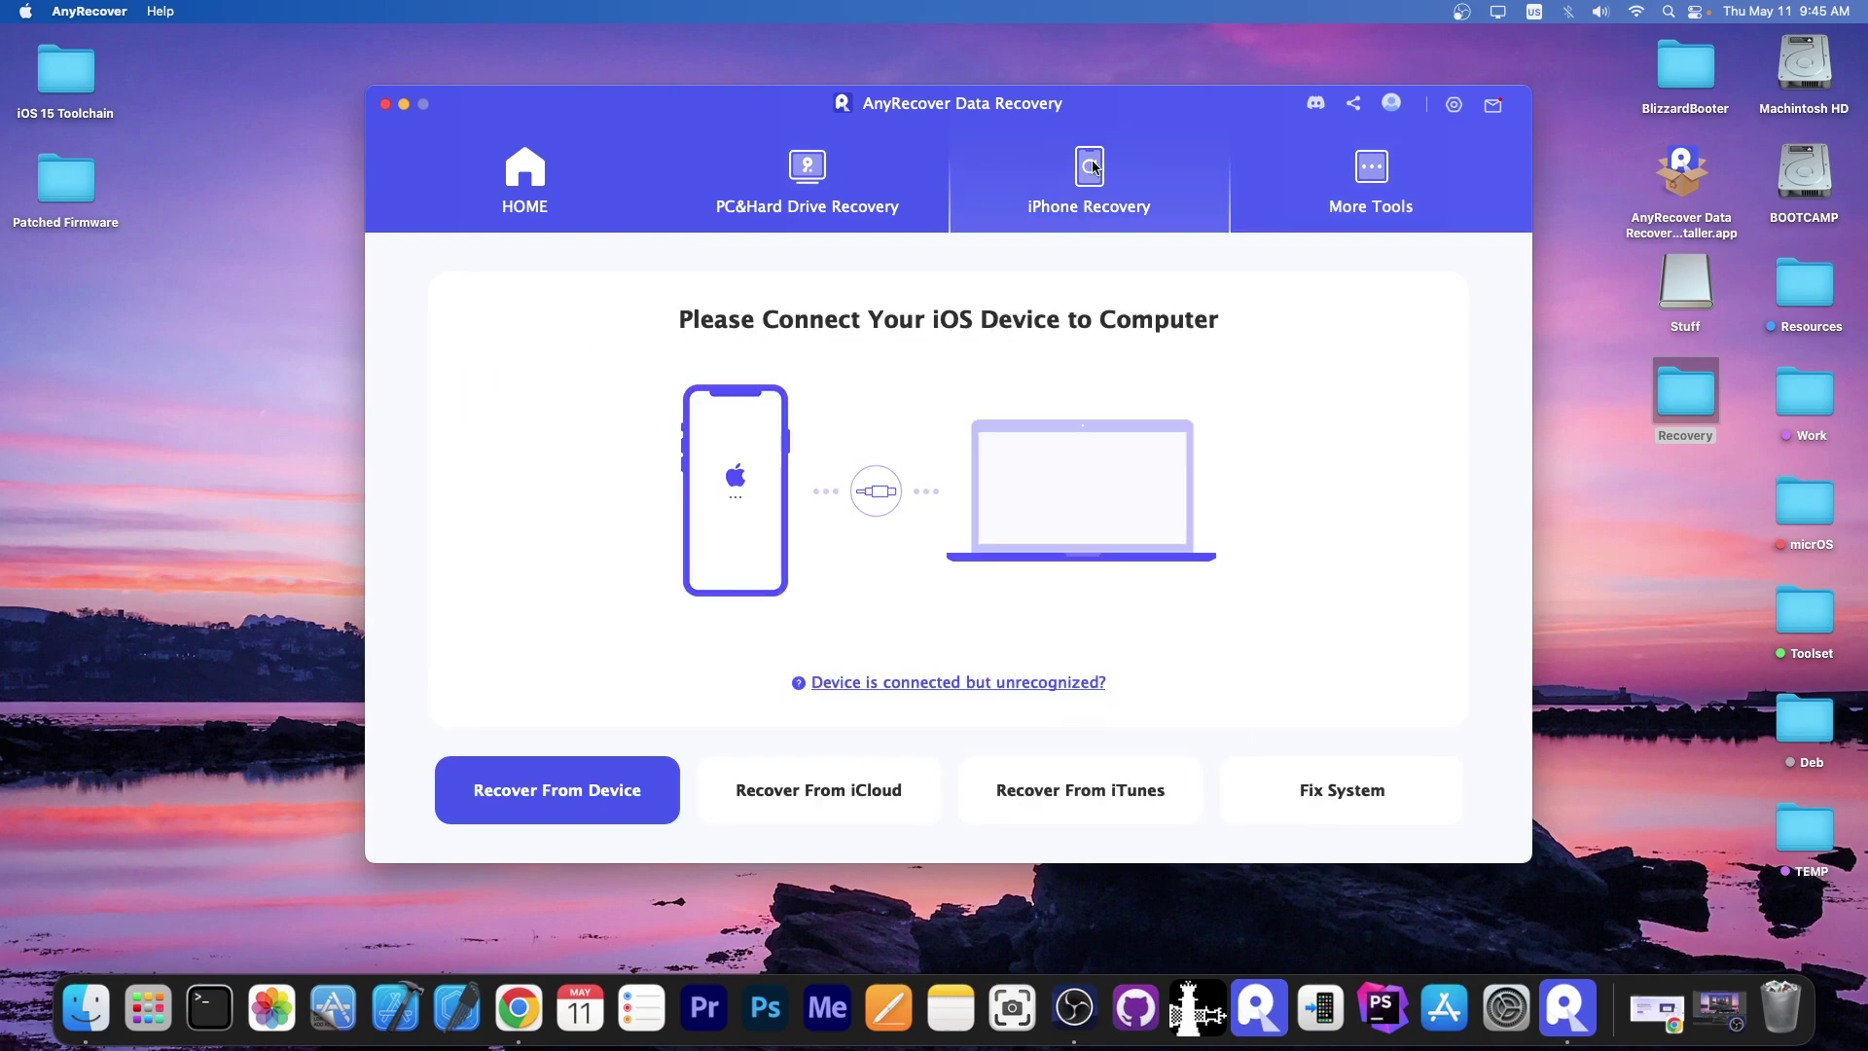
click(818, 790)
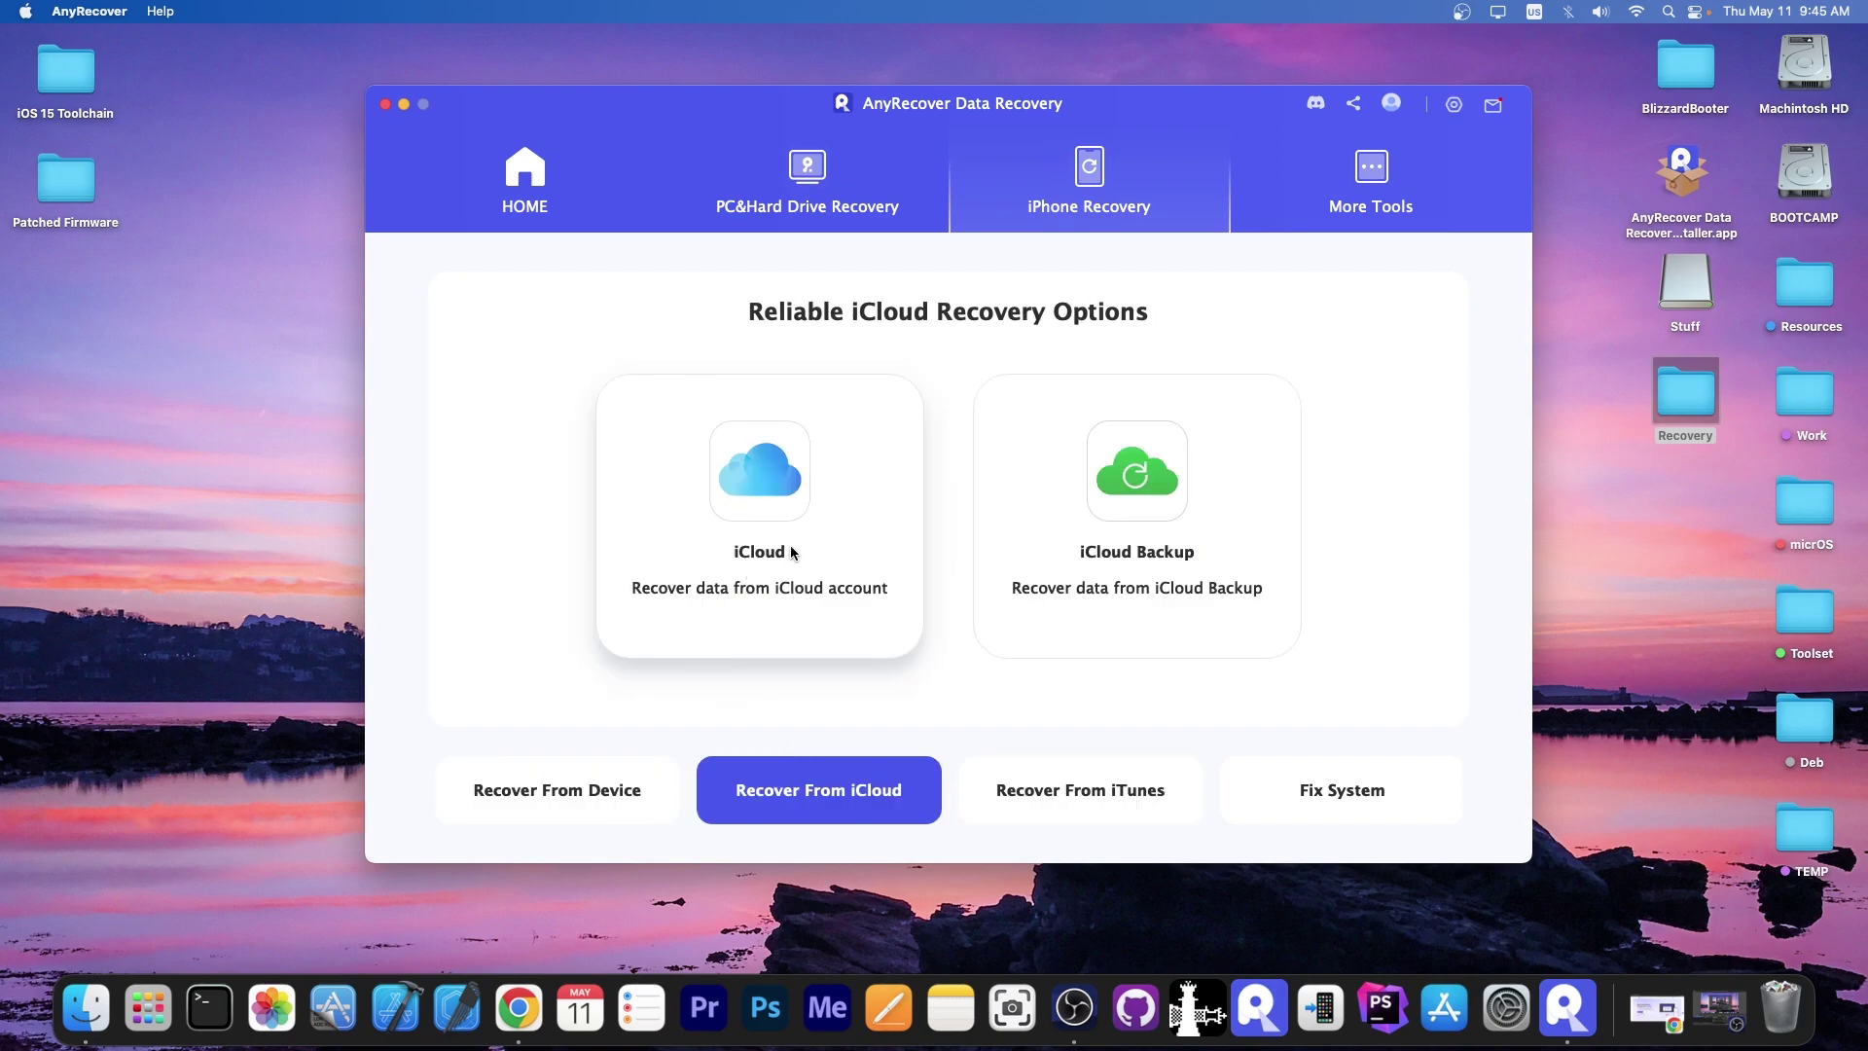
click(1344, 792)
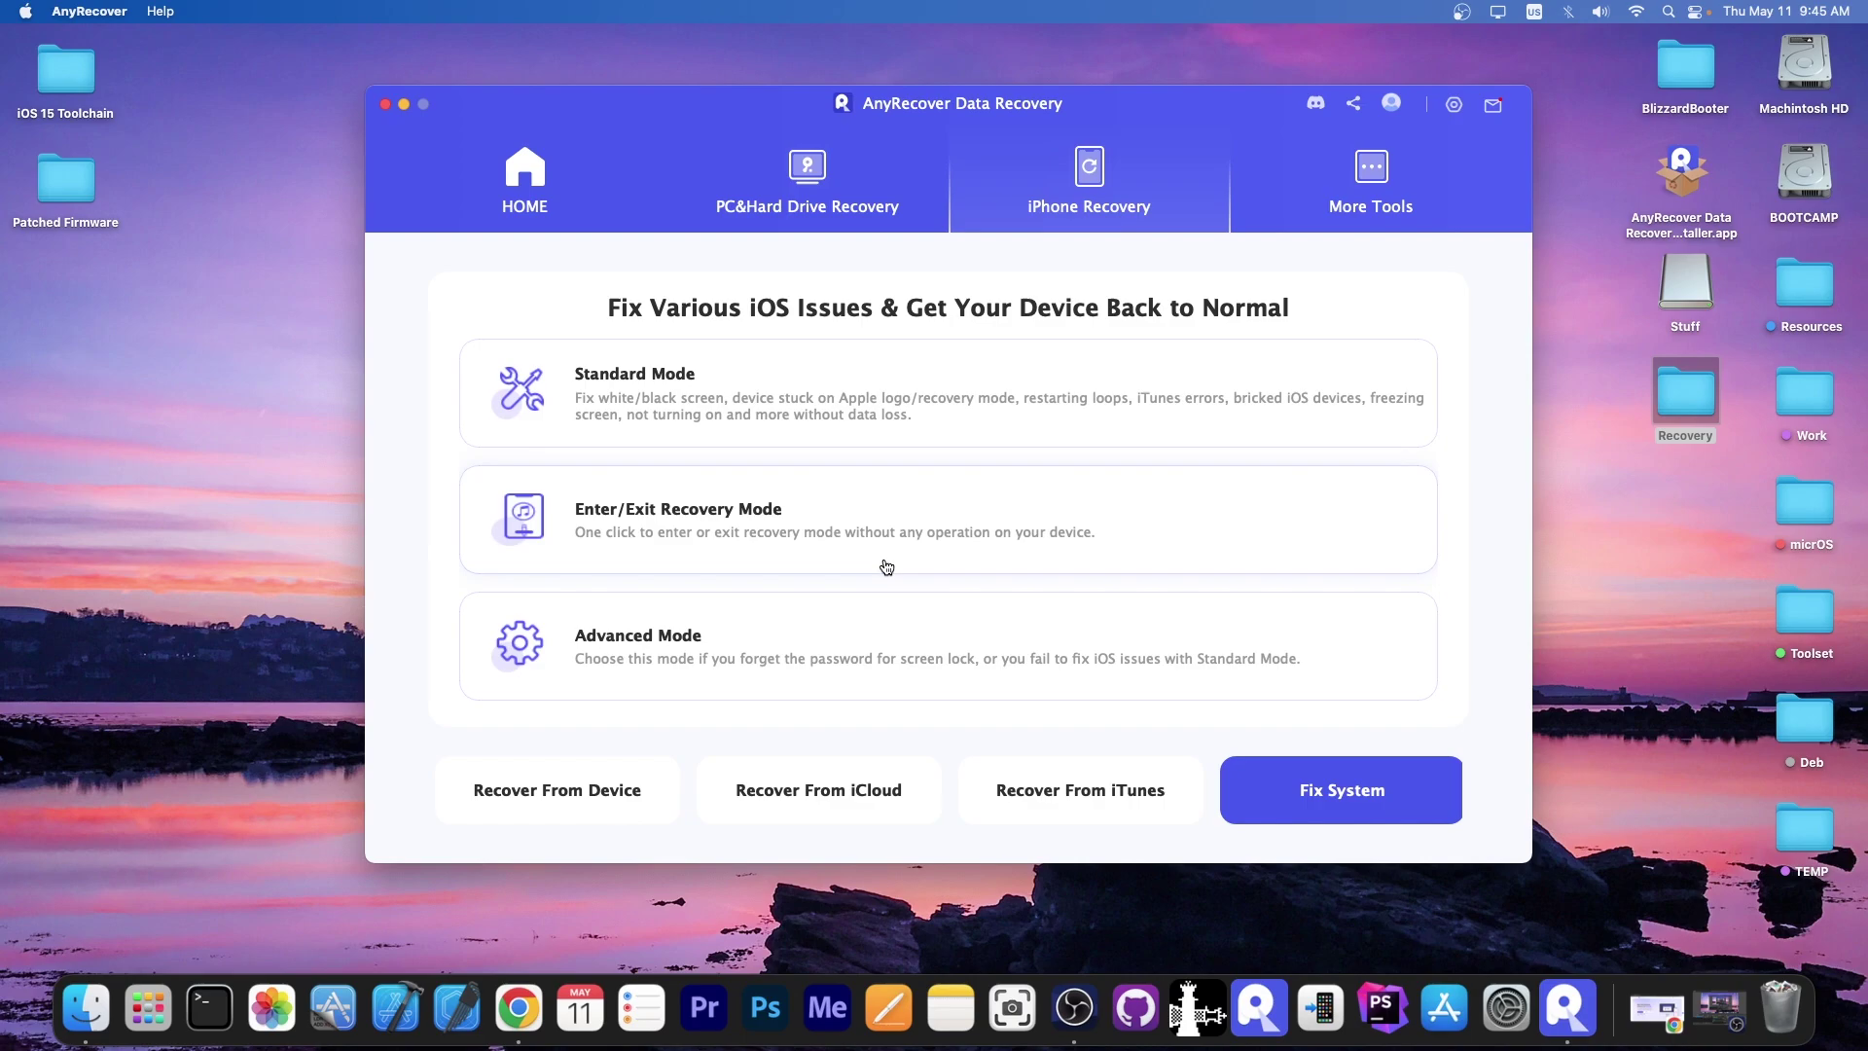
- Return to the home overview and quit AnyRecover Data Recovery, confirming the prompt
click(583, 179)
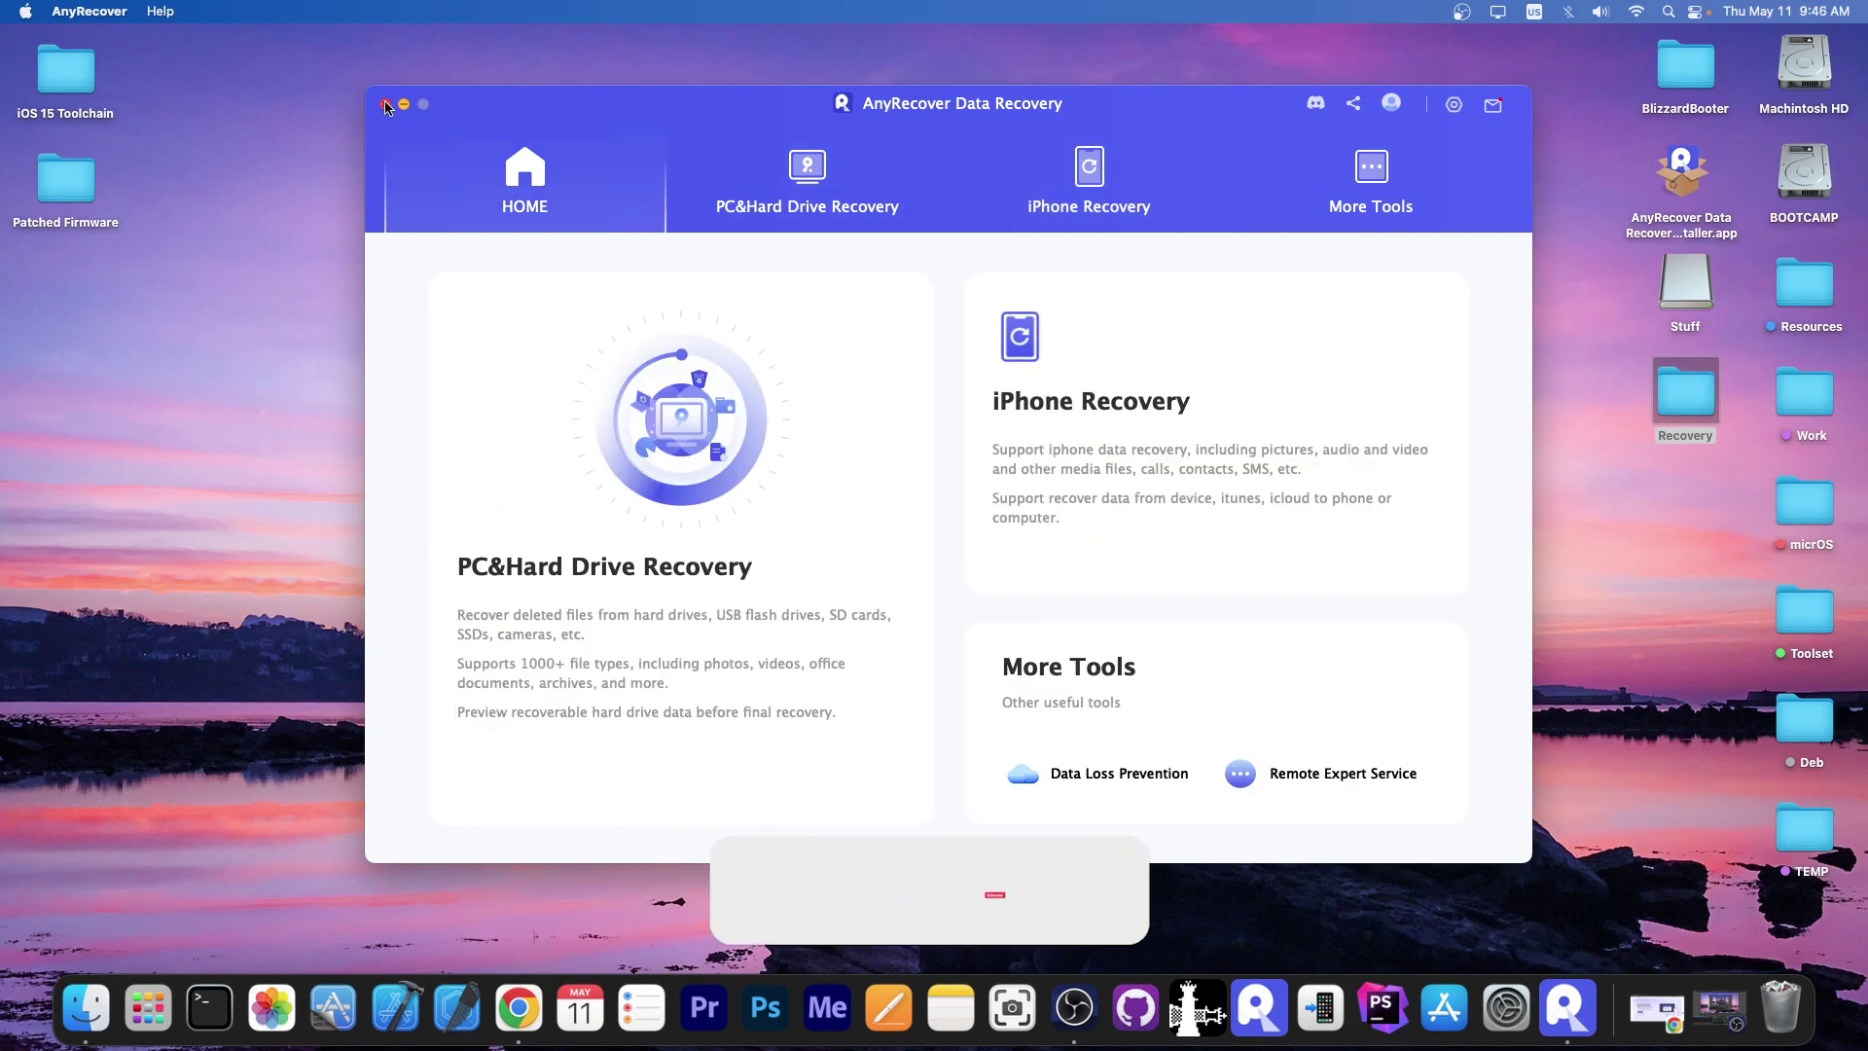
click(385, 104)
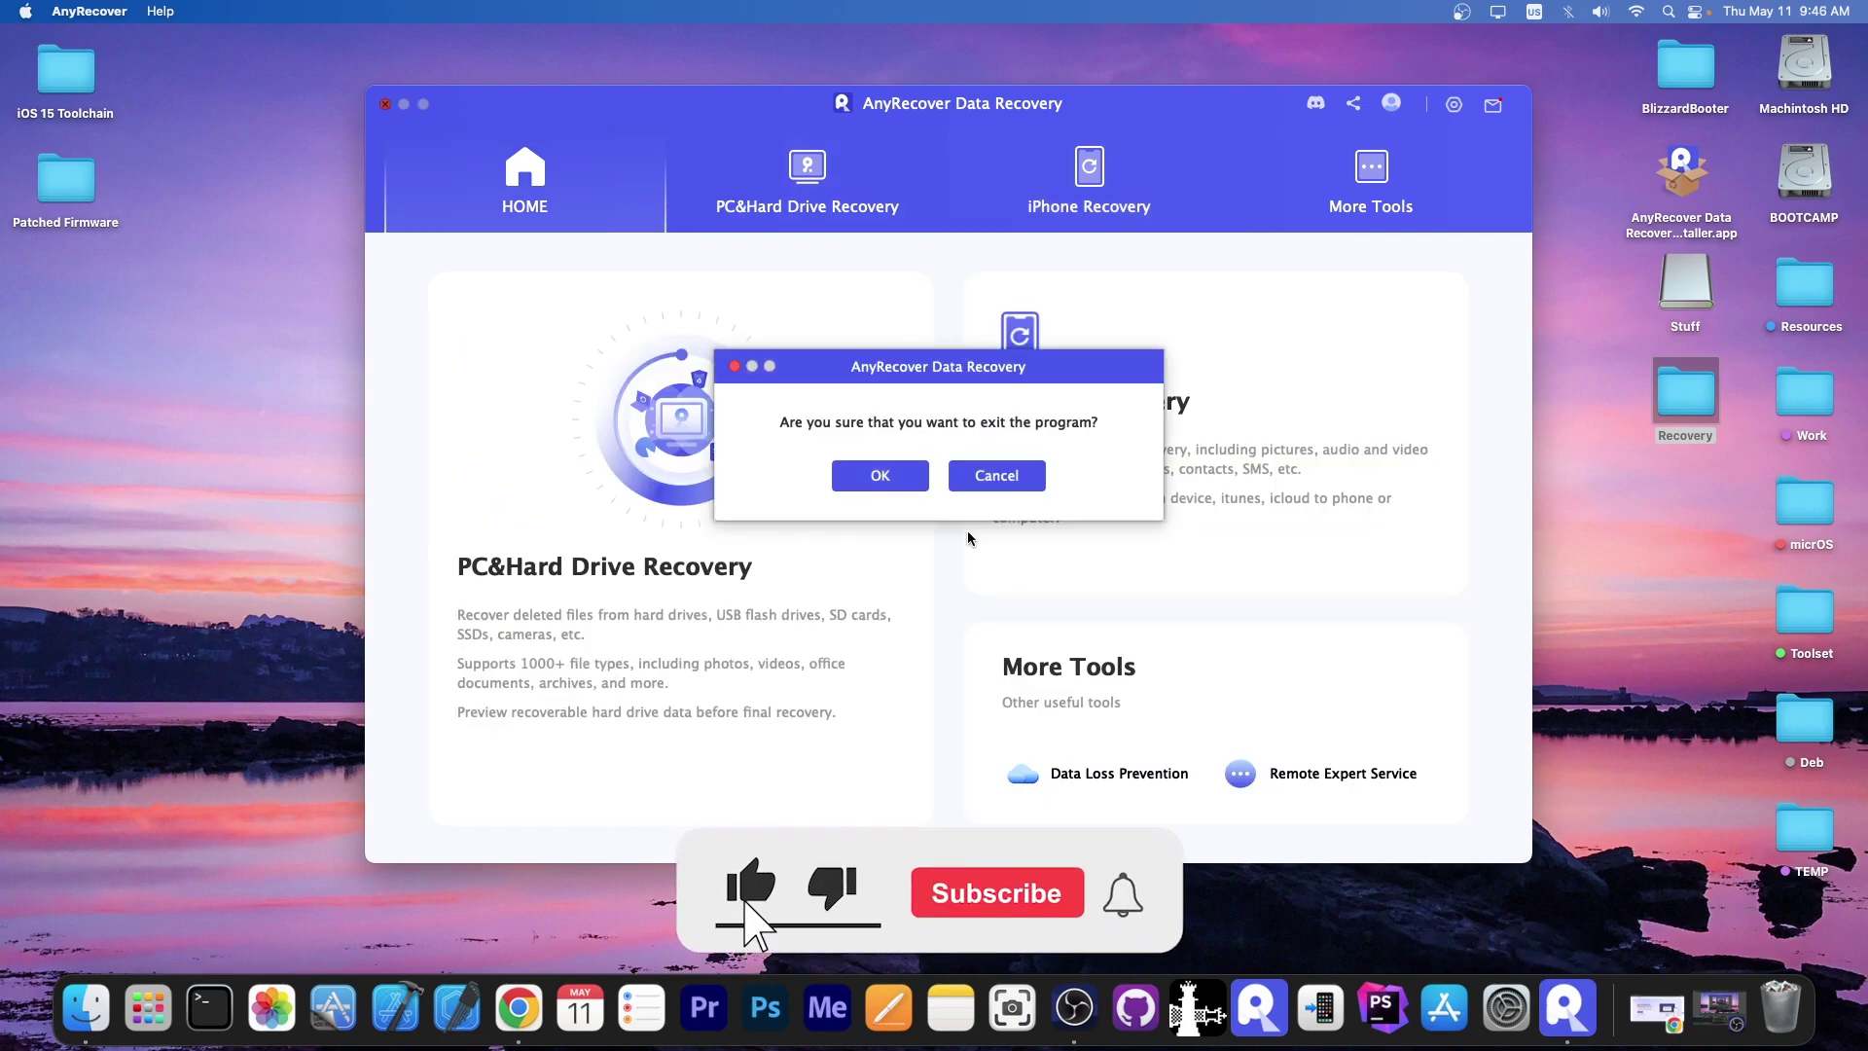
click(880, 476)
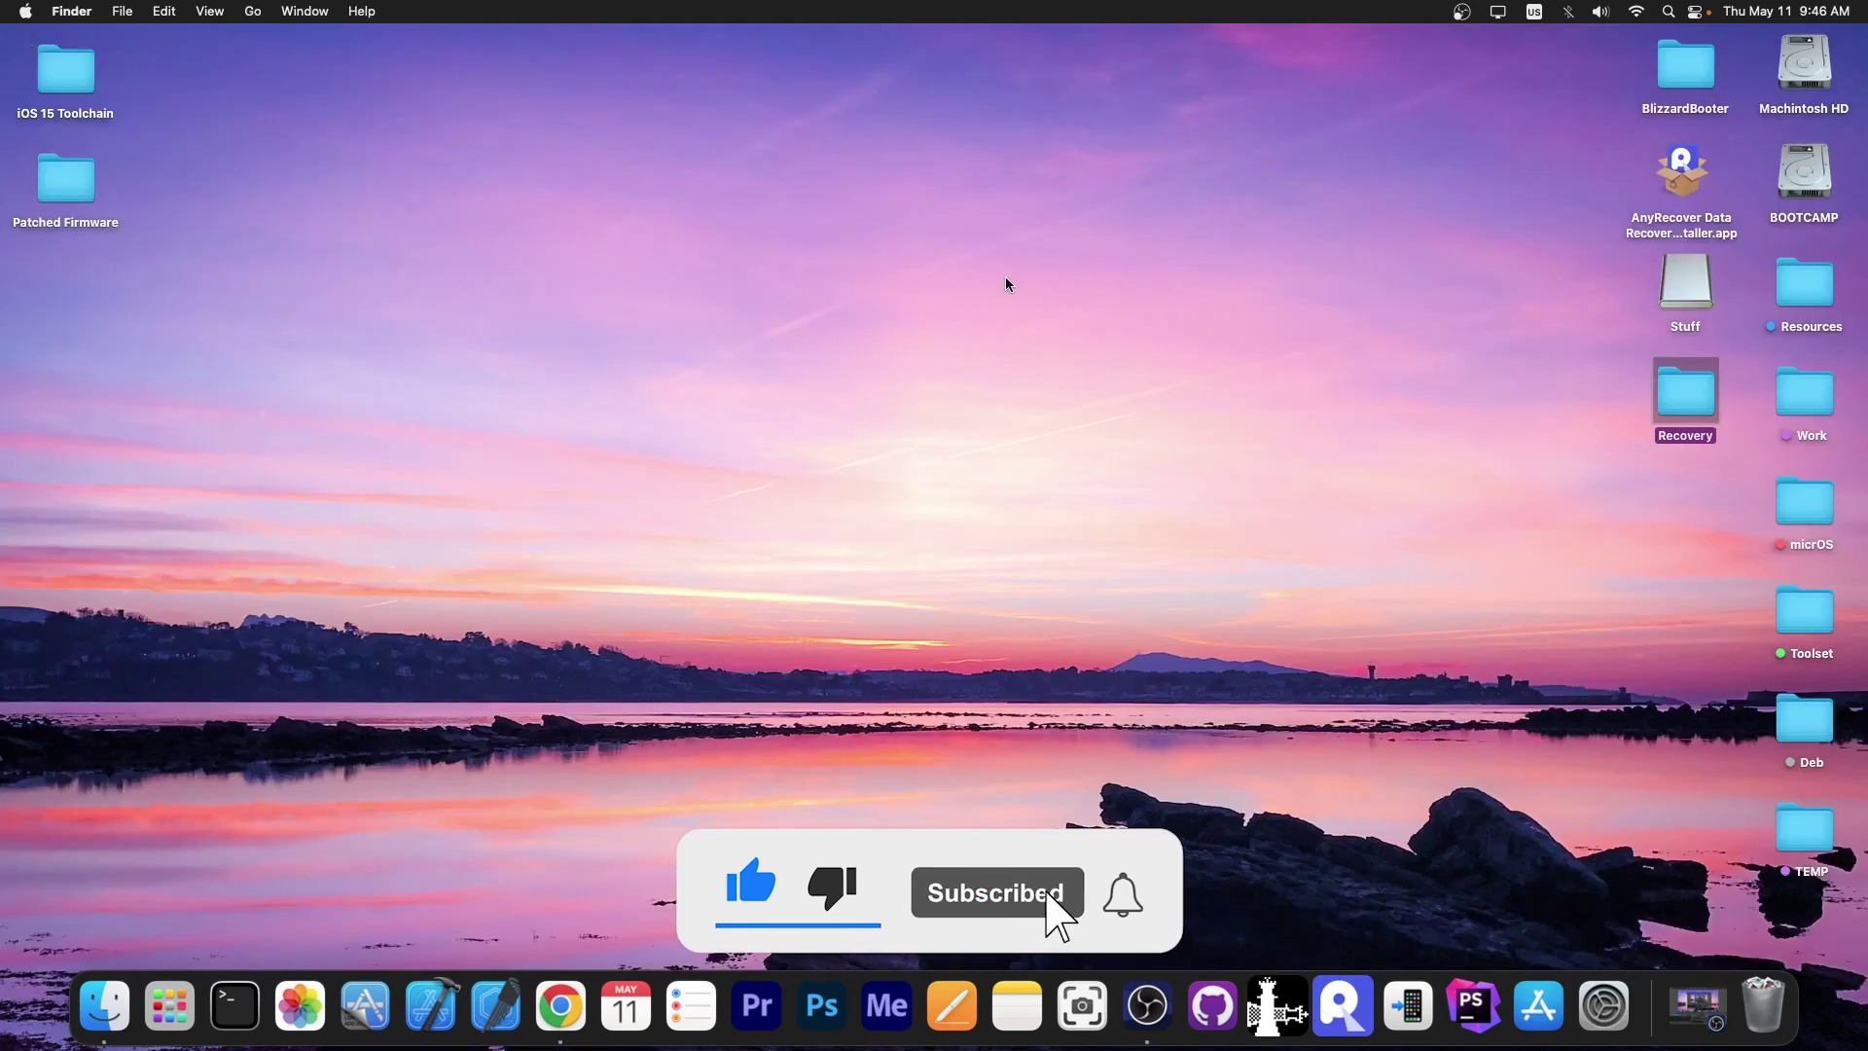